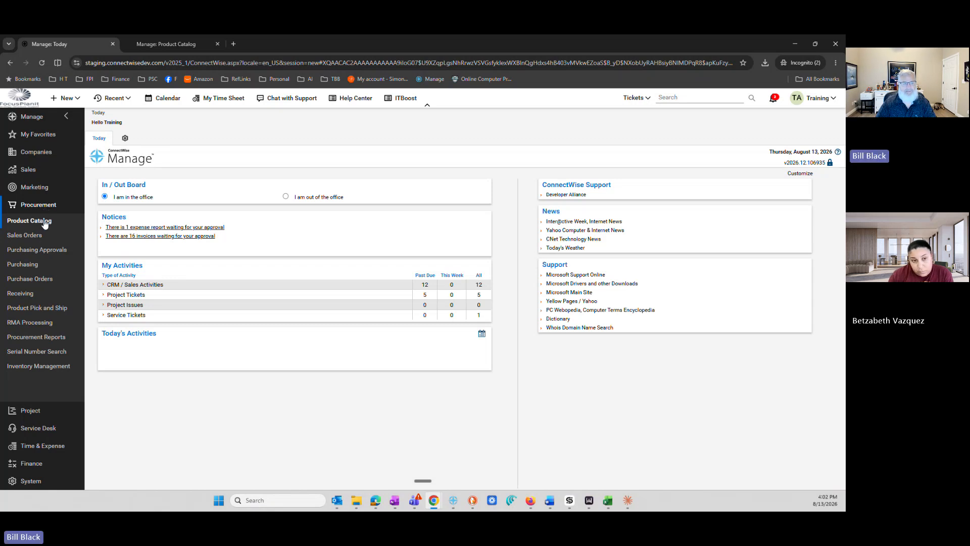
- Browse the staging product catalog, view the QPrinter product's setup record, and return to the catalog list
click(156, 44)
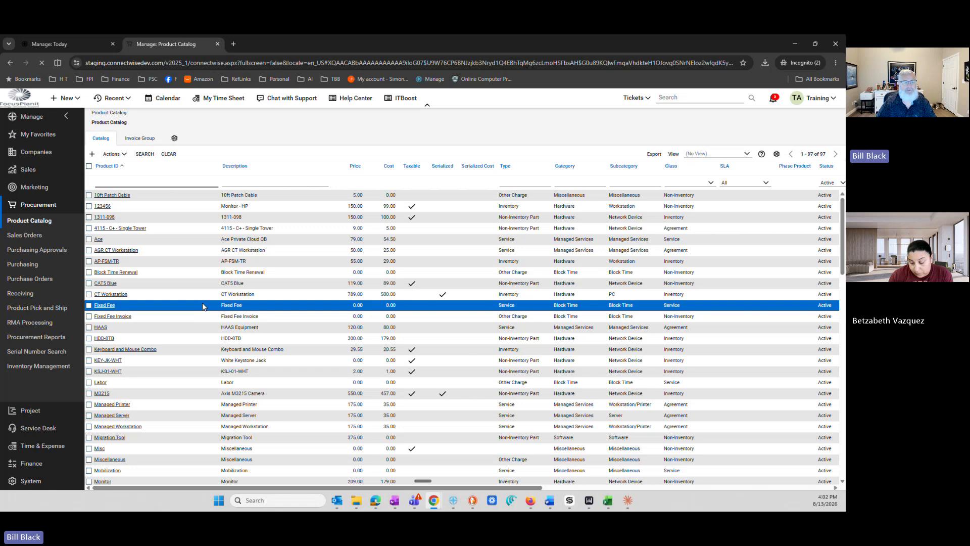
scroll(203, 306, down, 2)
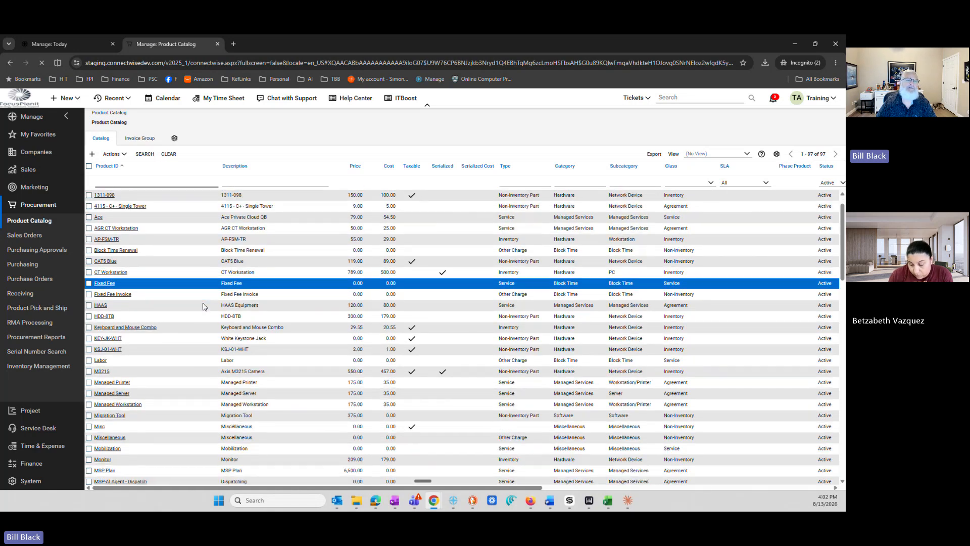
scroll(203, 307, down, 5)
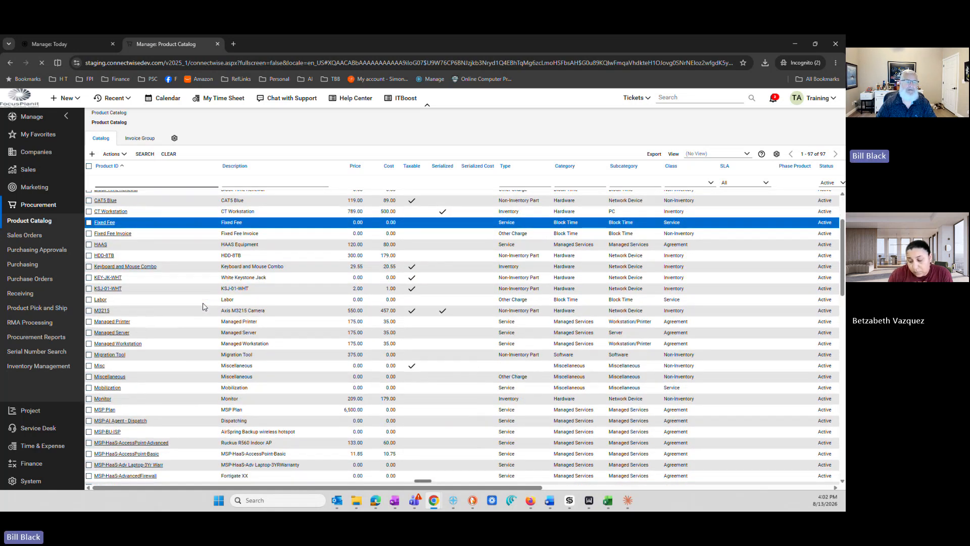
scroll(202, 306, down, 10)
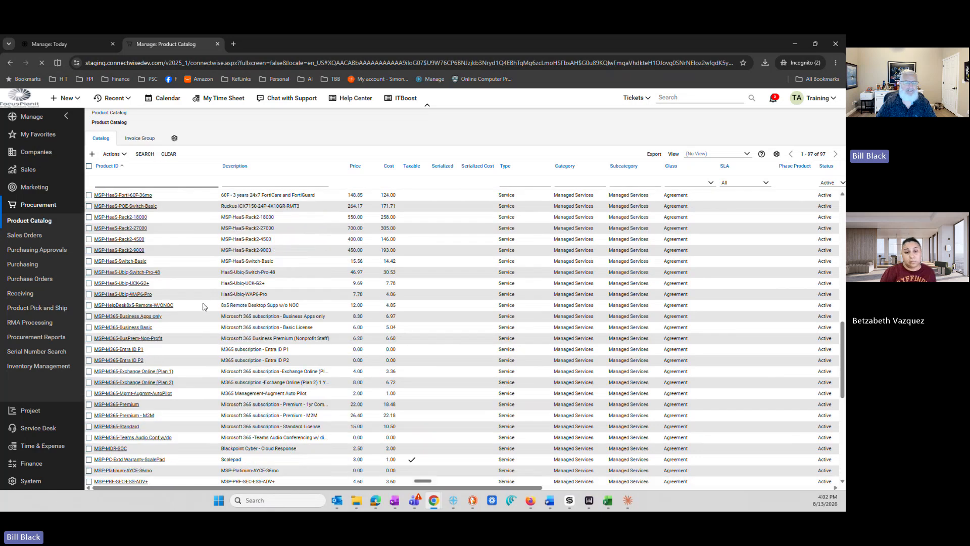
scroll(202, 306, down, 3)
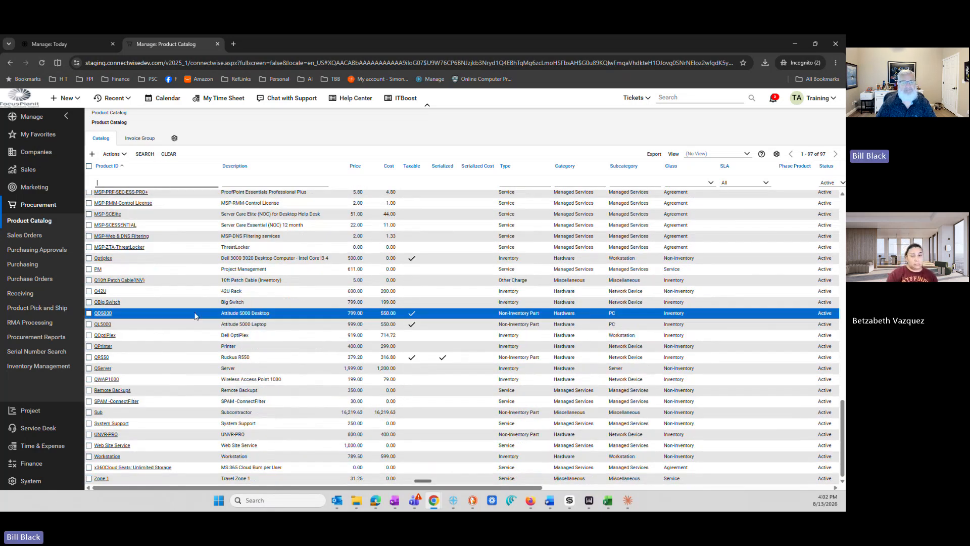
click(104, 347)
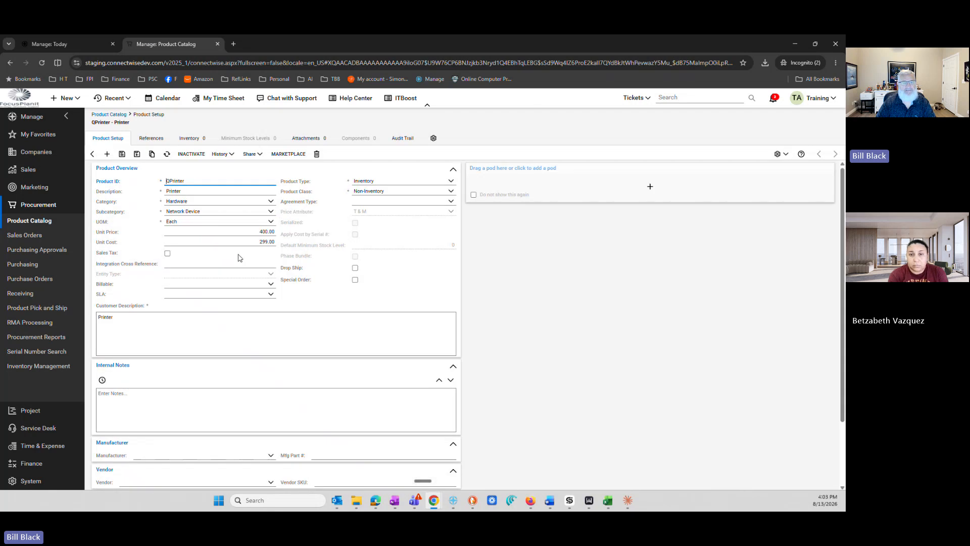
click(92, 153)
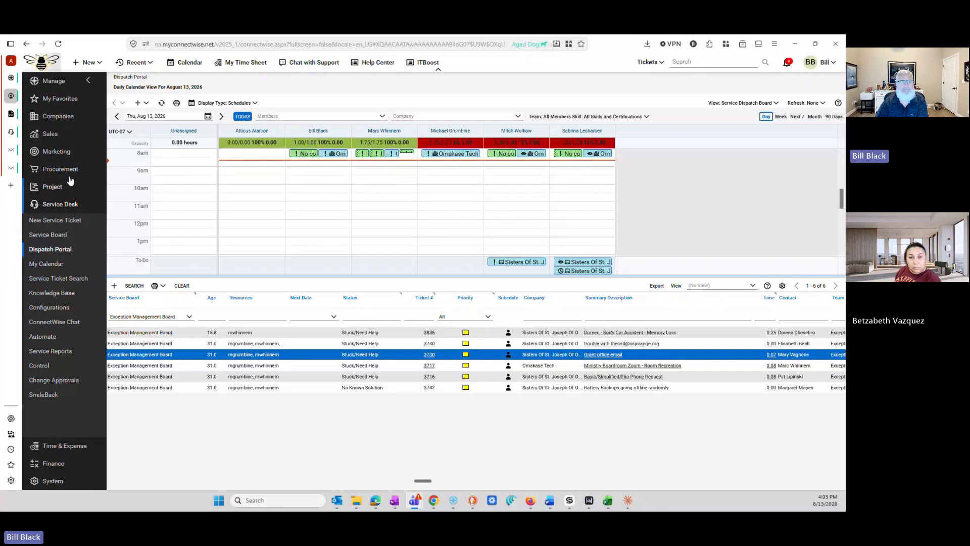
- Switch to the production ConnectWise Manage site and open the VX2728J-2K monitor from its Procurement product catalog
click(68, 176)
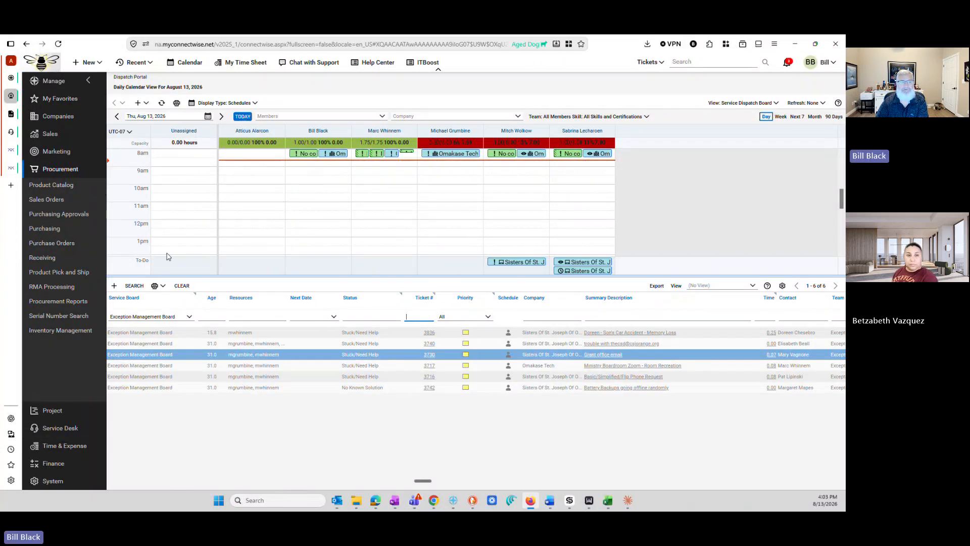
click(51, 185)
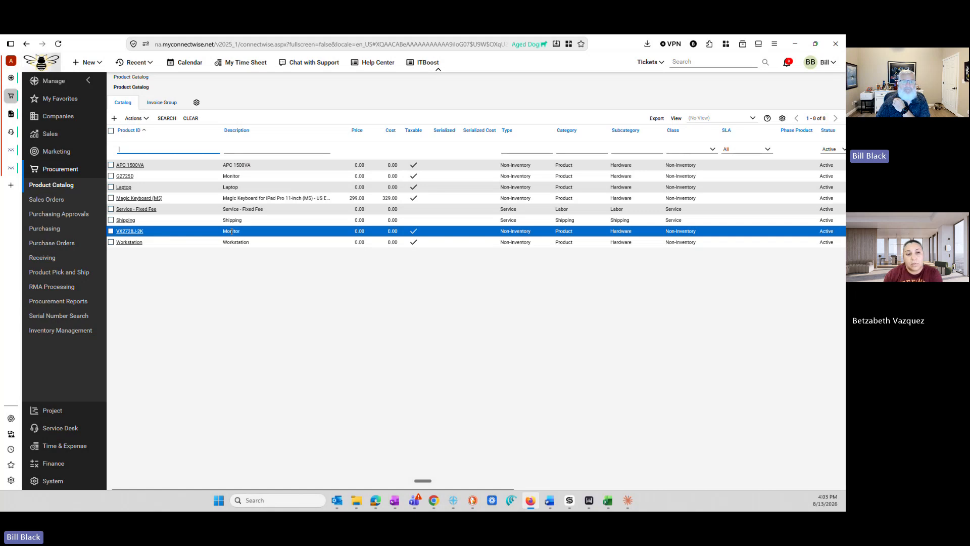
click(141, 234)
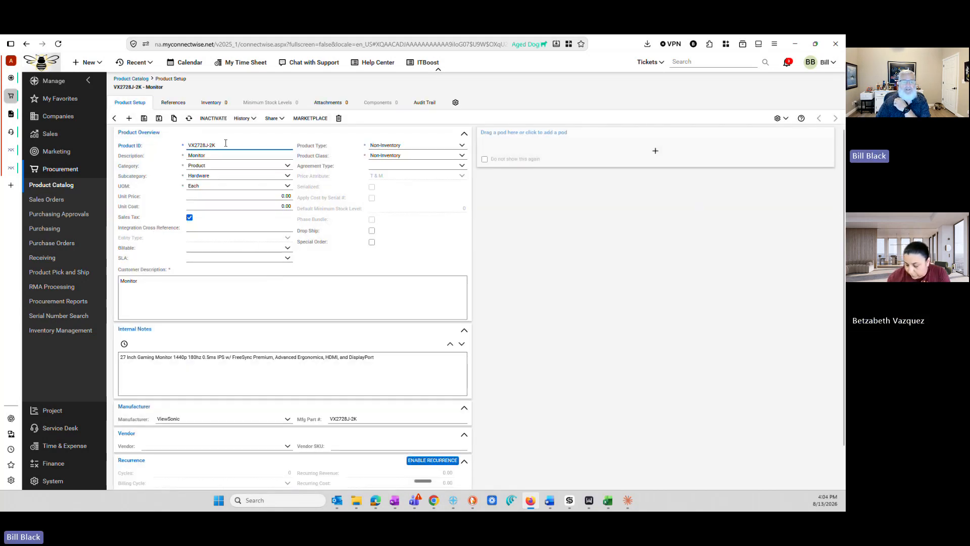
- Review the monitor's product ID, manufacturer part number, internal notes, unit price and unit cost, and return to the catalog list
triple_click(213, 145)
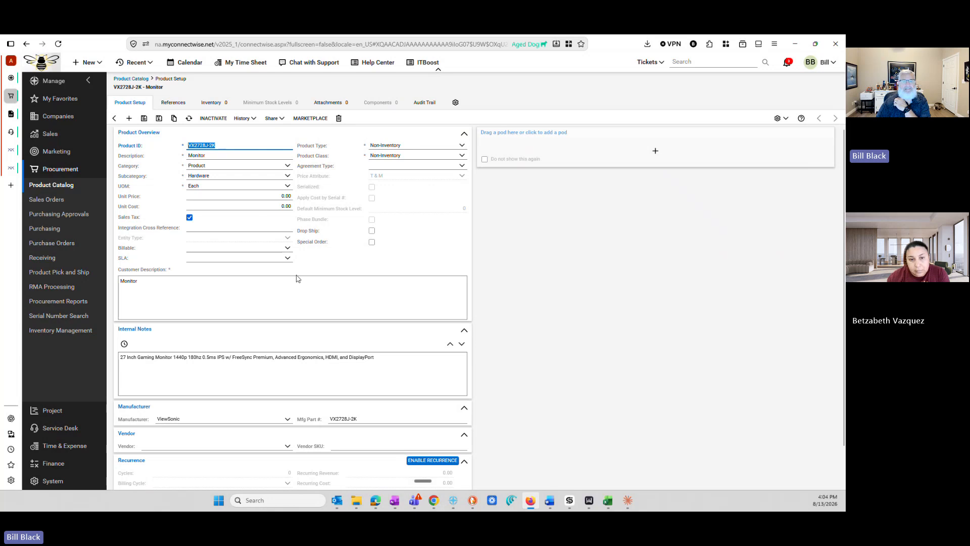
drag(361, 420, 328, 421)
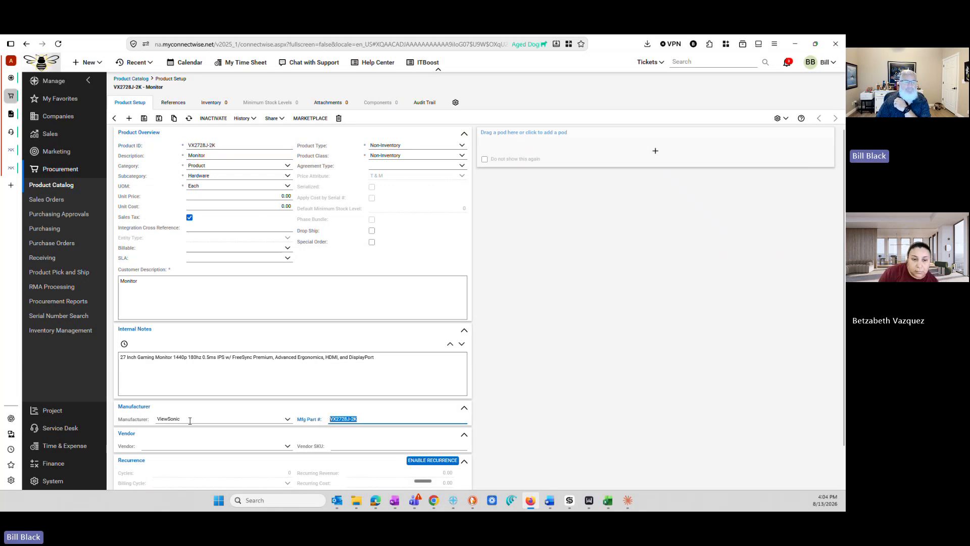
click(155, 420)
click(201, 377)
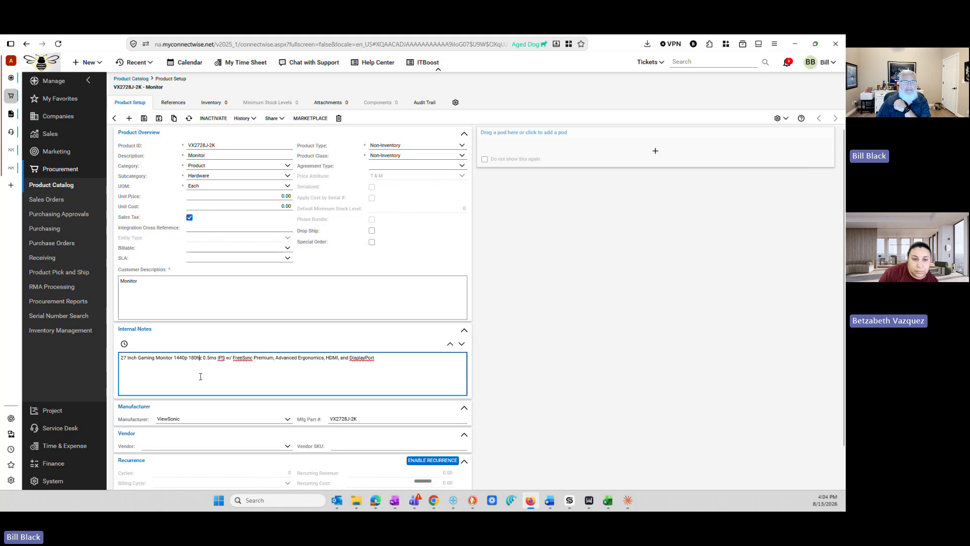
drag(388, 362, 126, 268)
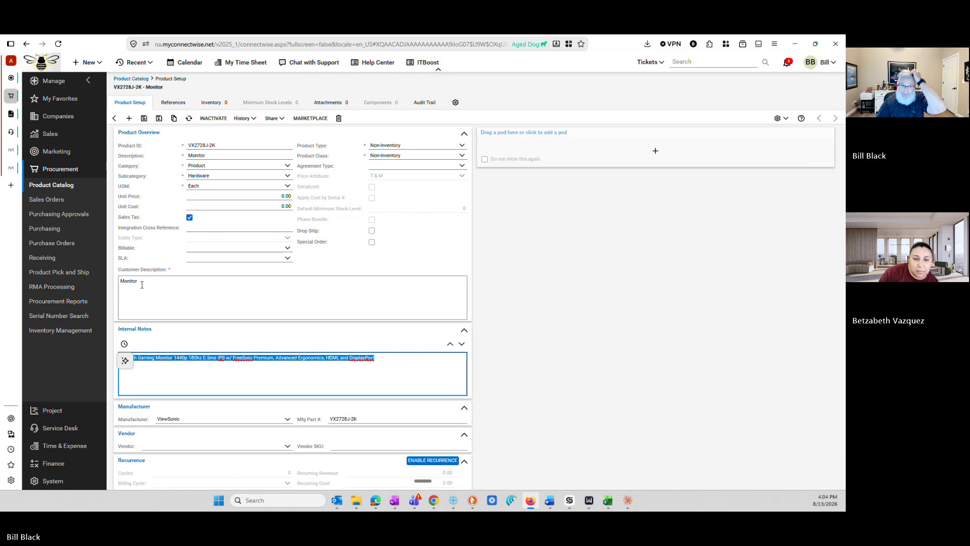
click(281, 196)
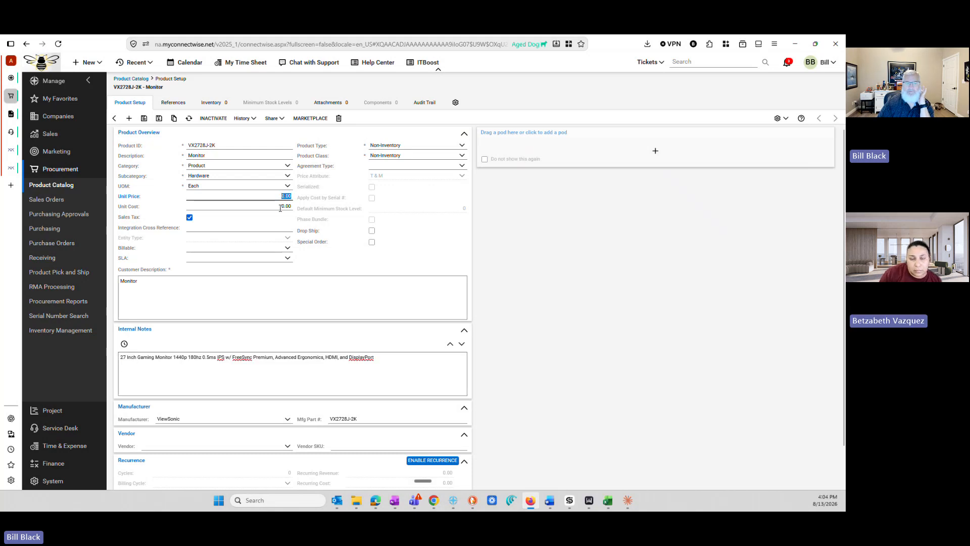
click(280, 207)
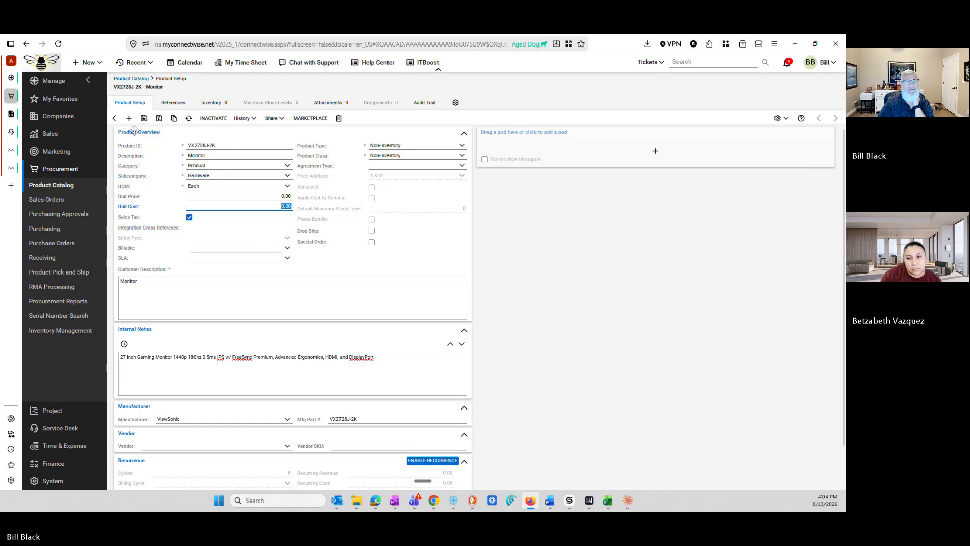
click(114, 117)
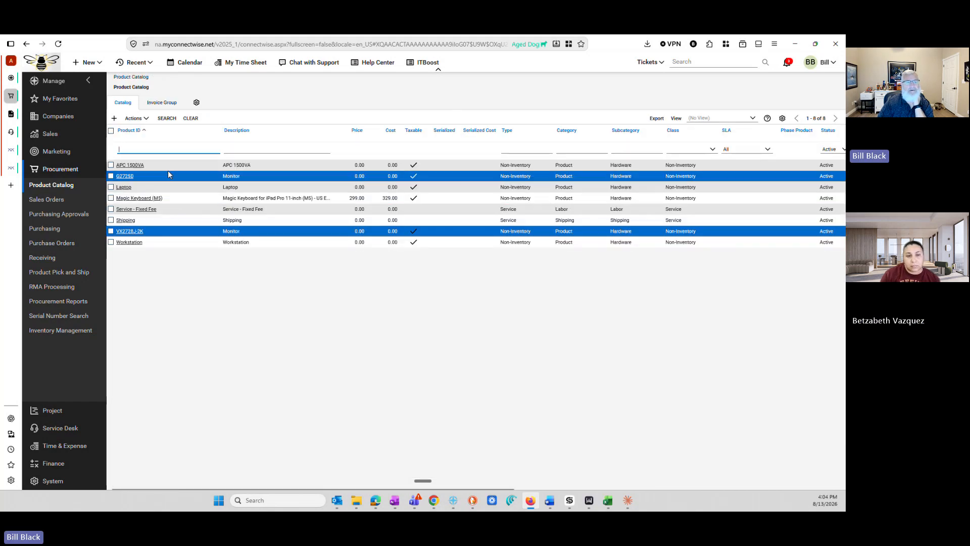
- Open the APC 1500VA product, check its manufacturer part number, and return to the catalog list
click(139, 165)
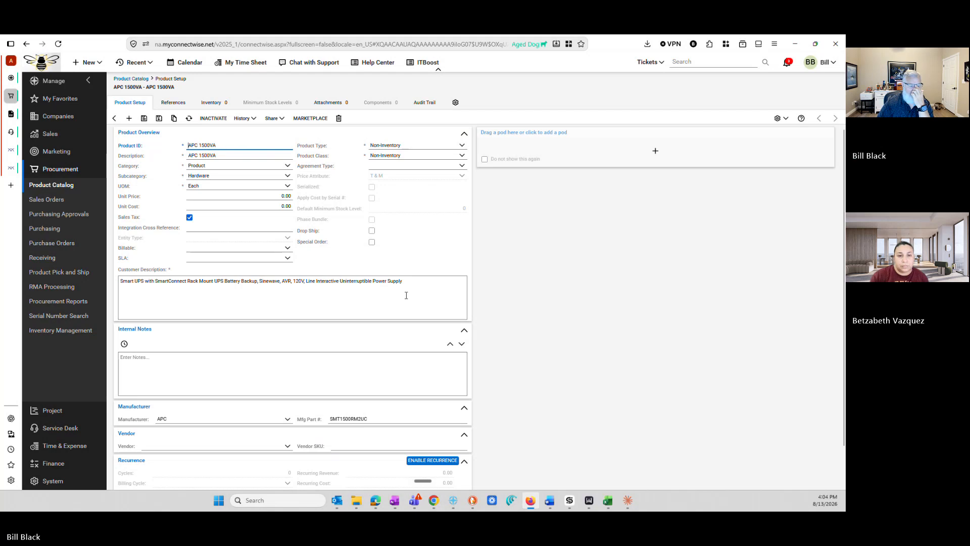
click(374, 419)
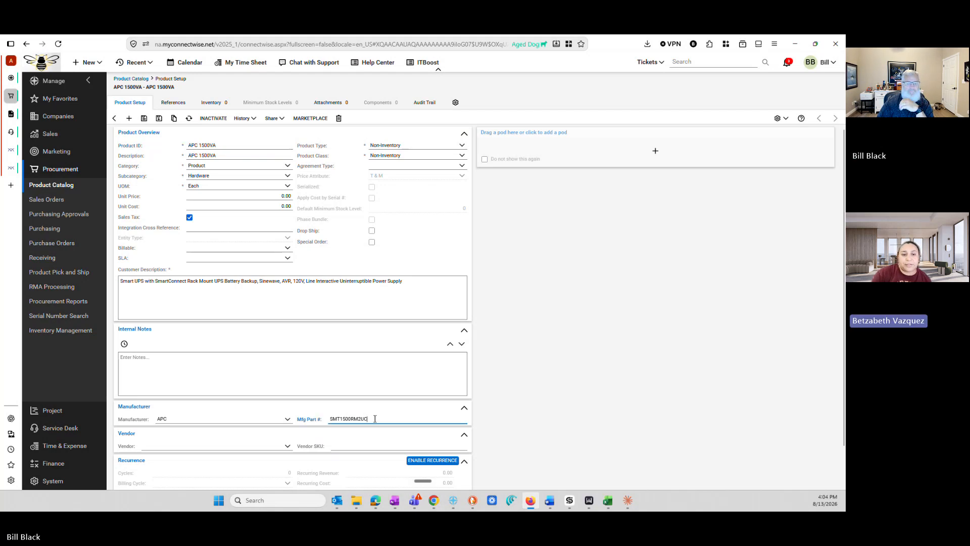
drag(374, 418, 323, 415)
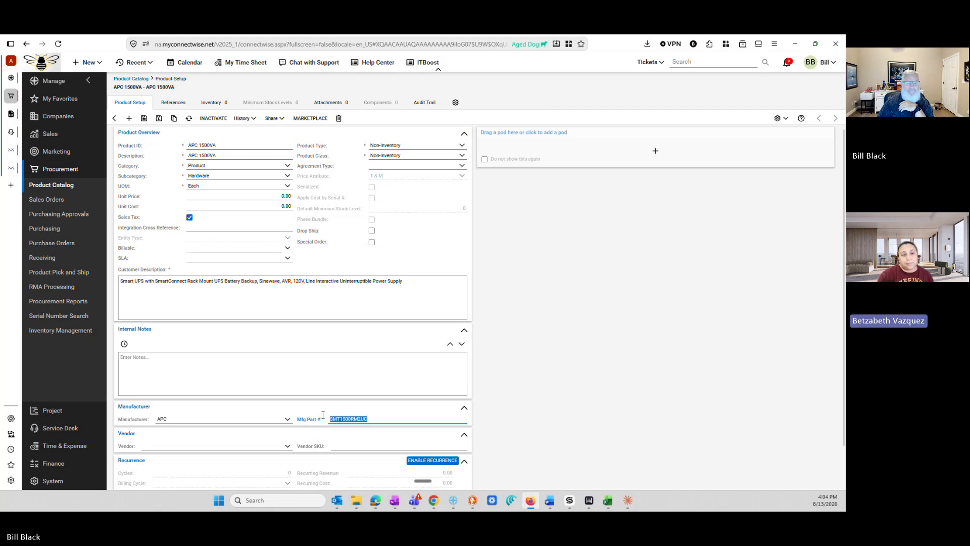
click(114, 118)
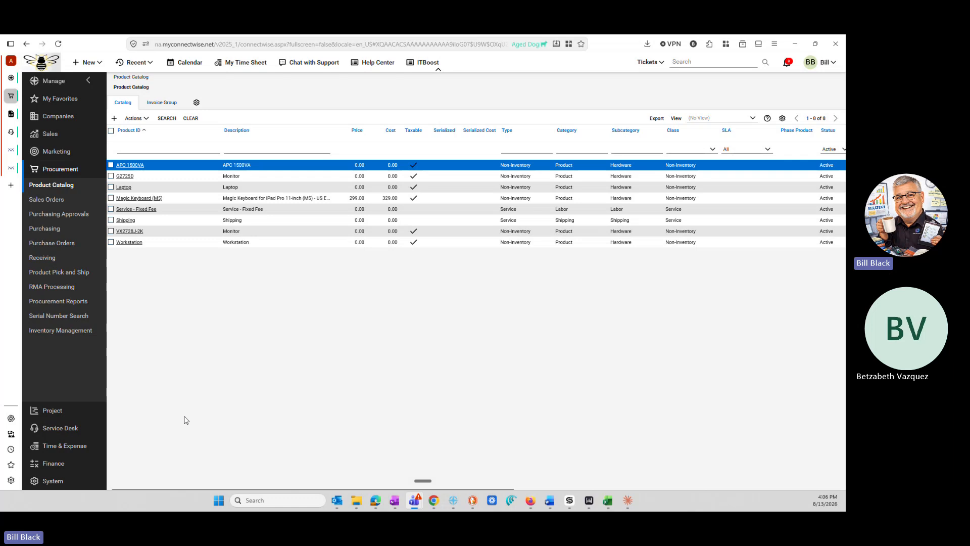
- Open Service Ticket Search in a new tab, search for ticket number 3847, and open that ticket
click(61, 429)
right_click(55, 237)
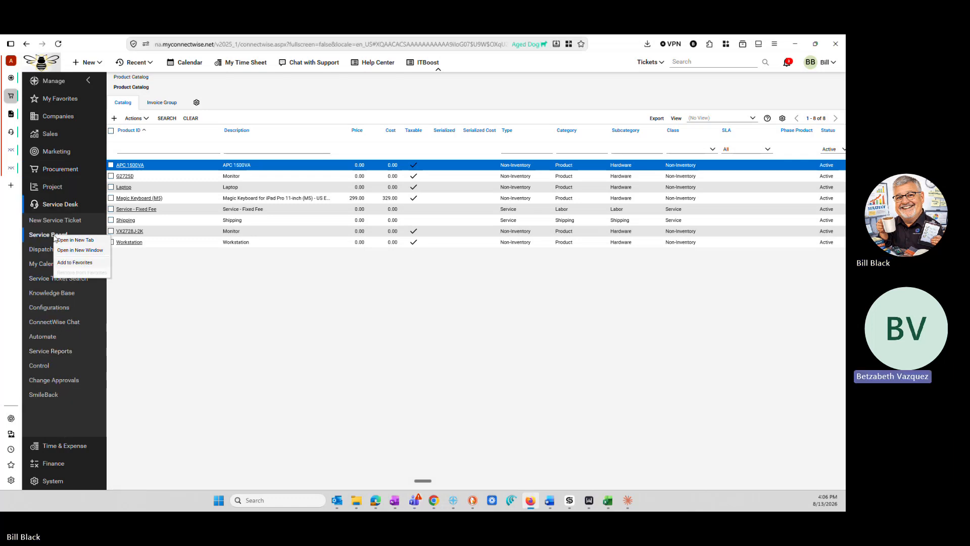
right_click(48, 281)
click(69, 288)
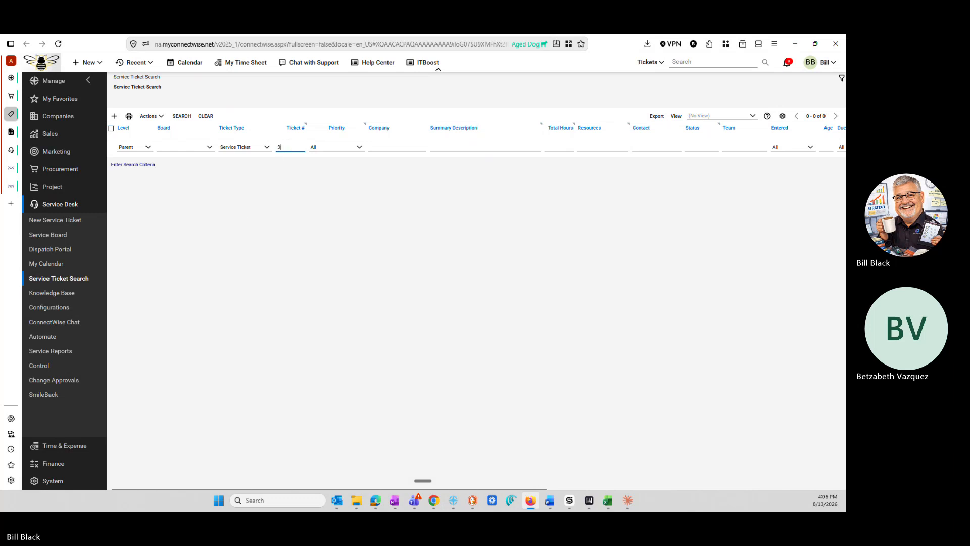
text(7)
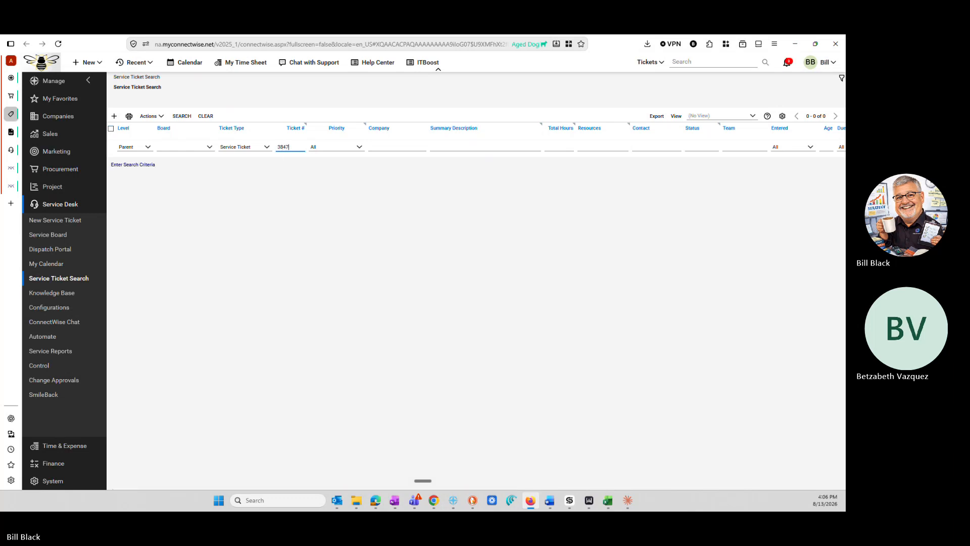
key(Return)
click(383, 168)
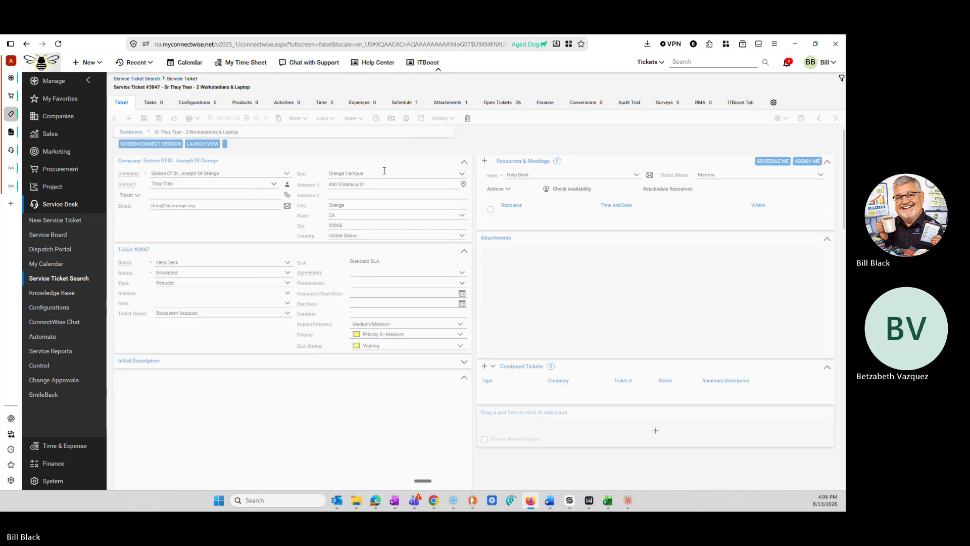
- Read through the internal notes of ticket 3847 about the workstation, monitor and laptop hardware requests
scroll(374, 305, down, 2)
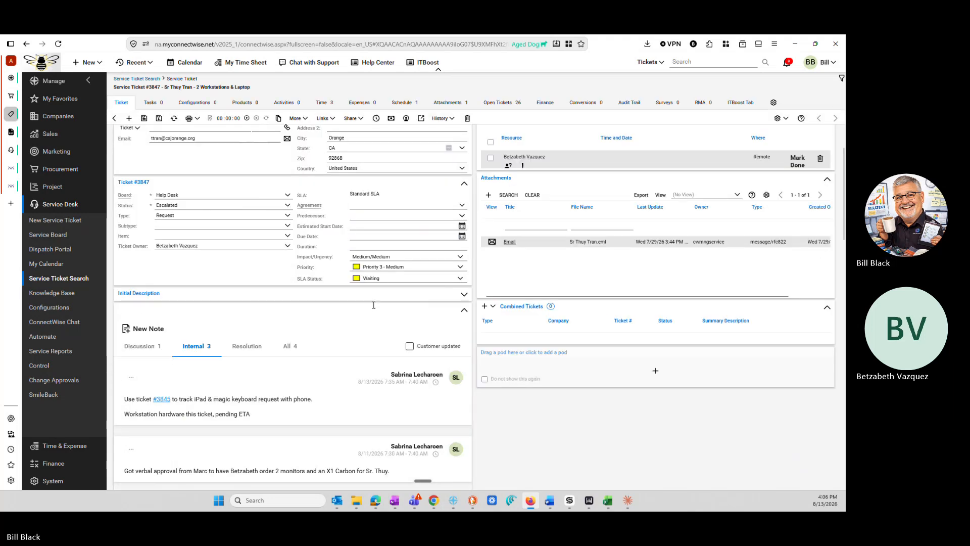
scroll(374, 306, down, 1)
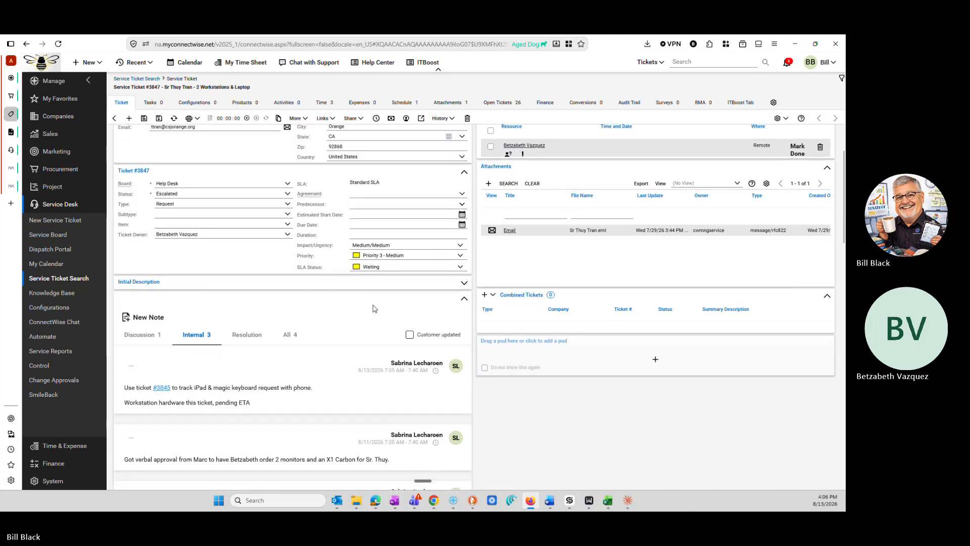
scroll(374, 308, down, 1)
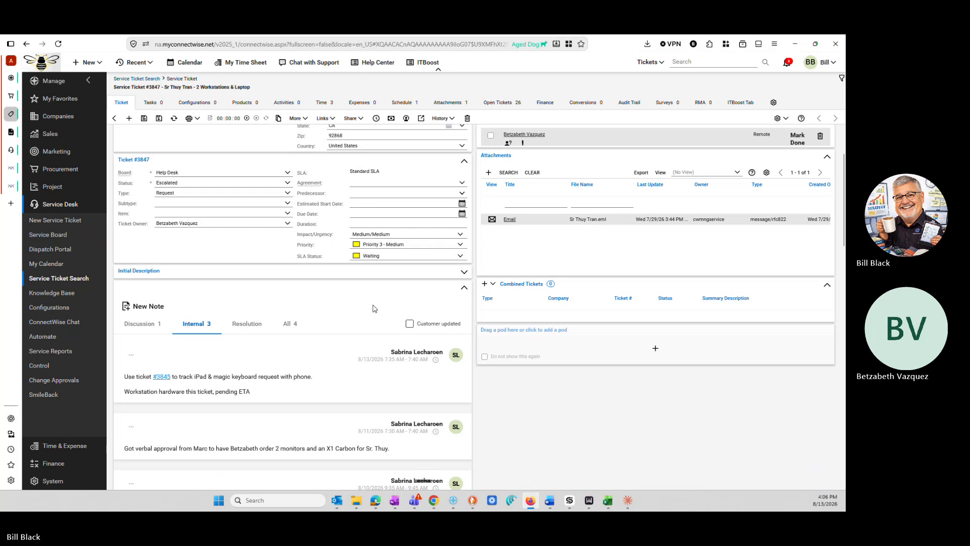
scroll(374, 308, down, 3)
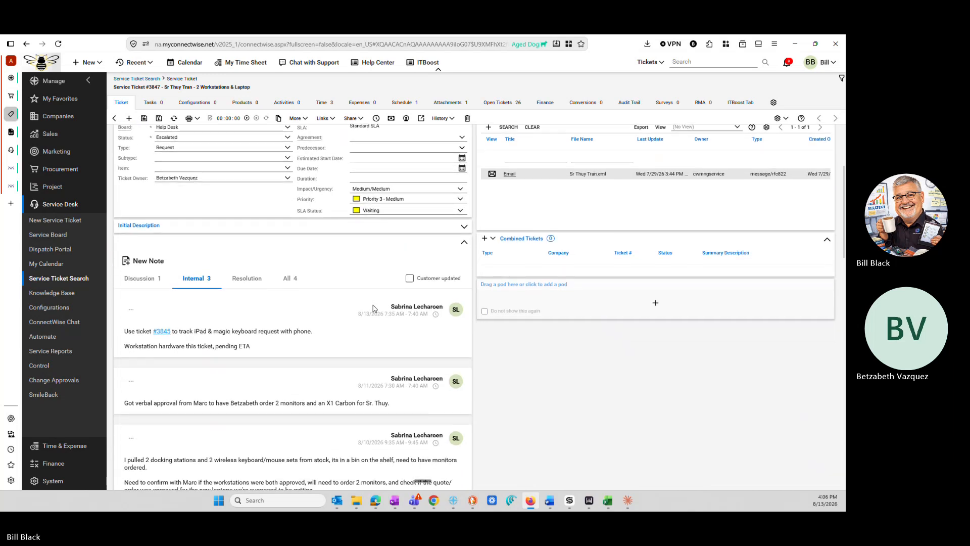
scroll(374, 309, down, 4)
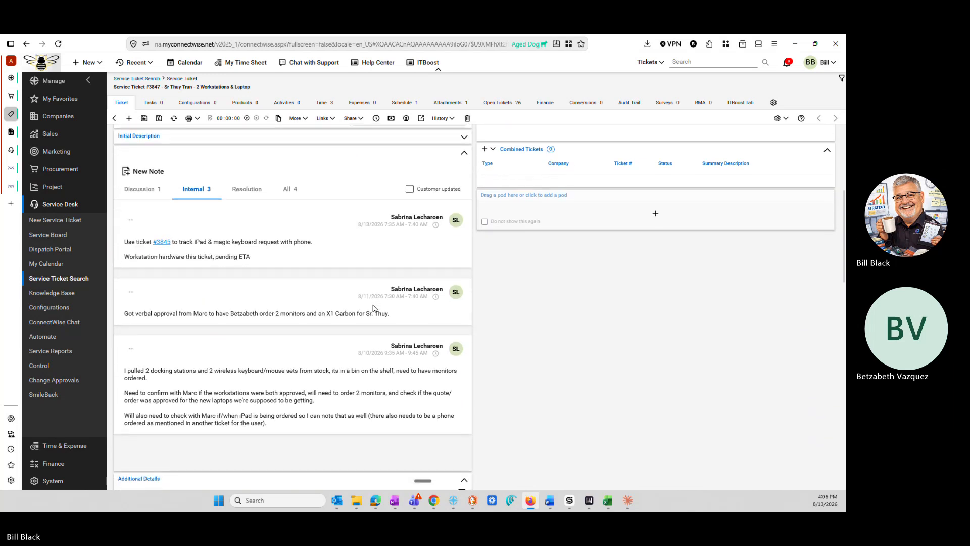
scroll(374, 309, down, 2)
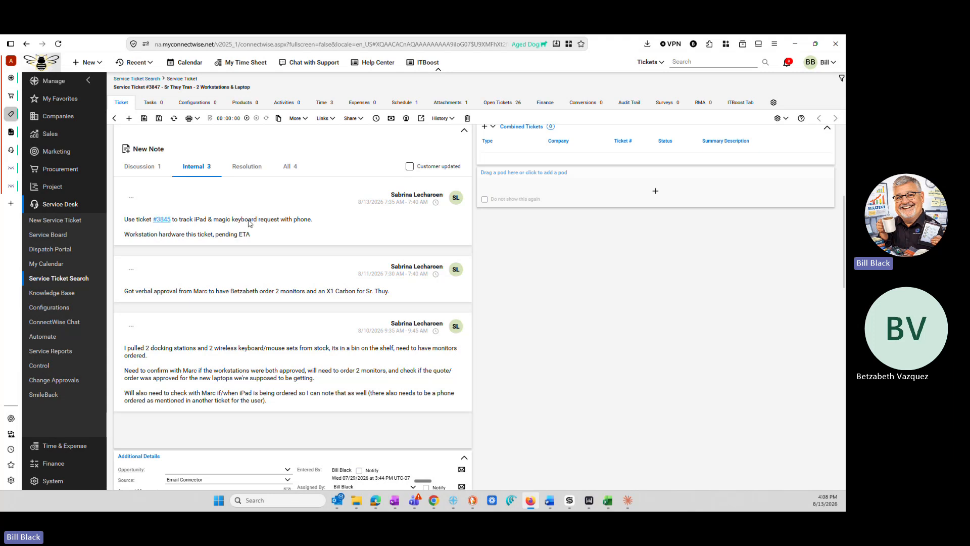
- Open the linked ticket #3845 from the internal note and examine its note about the iPad Pro 11 inch and Magic Keyboard
click(169, 222)
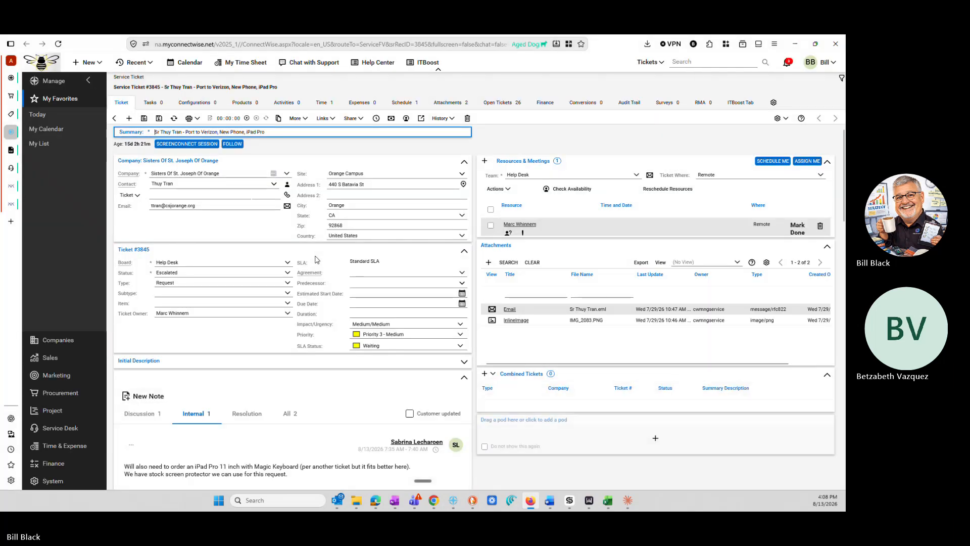
scroll(263, 353, down, 2)
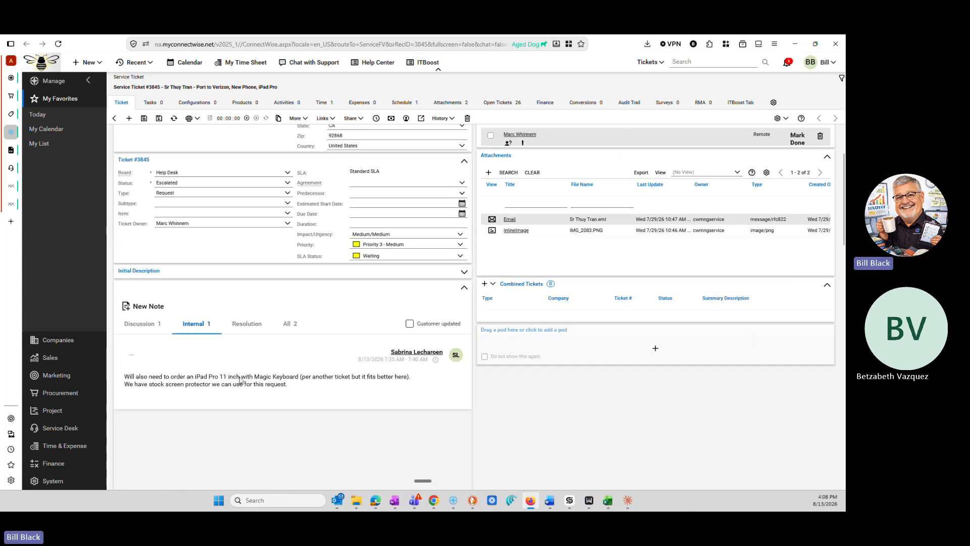
drag(241, 379, 194, 379)
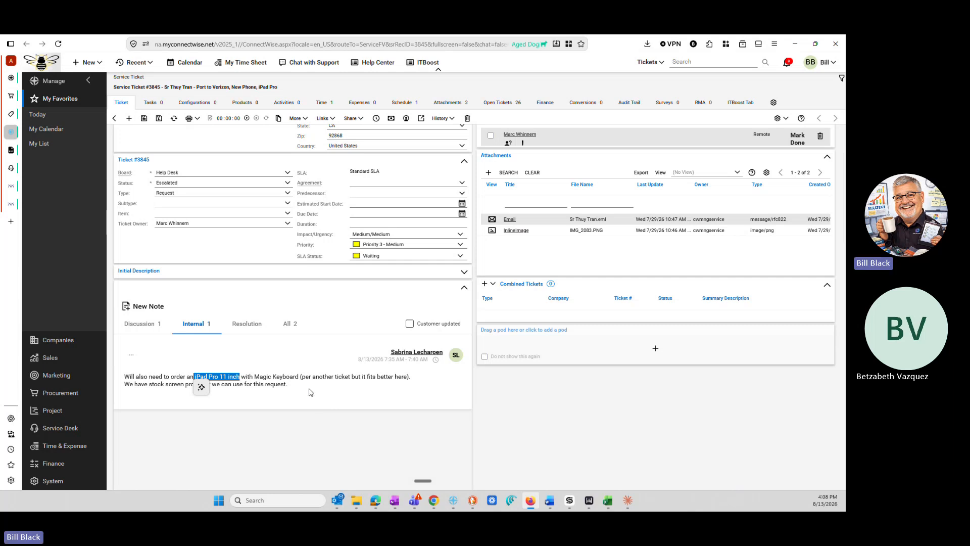
click(291, 381)
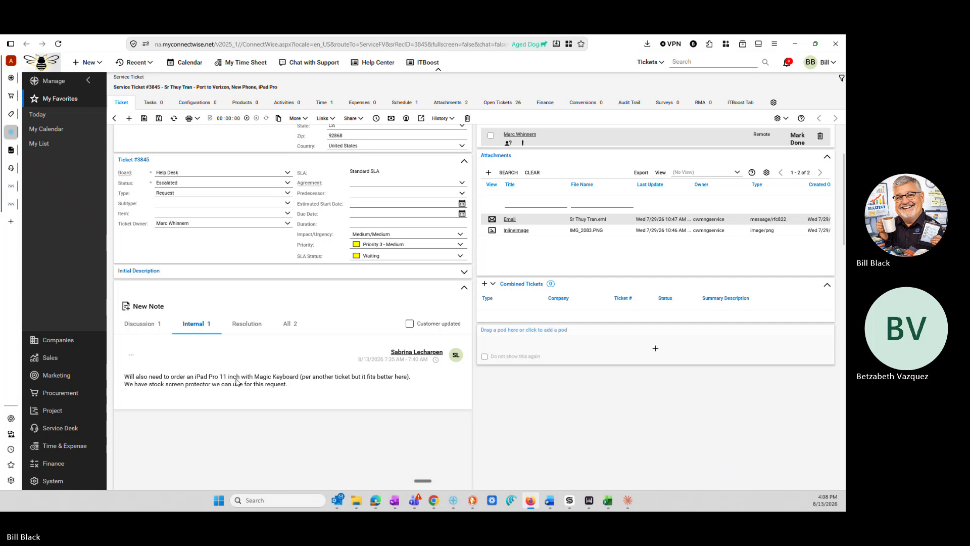
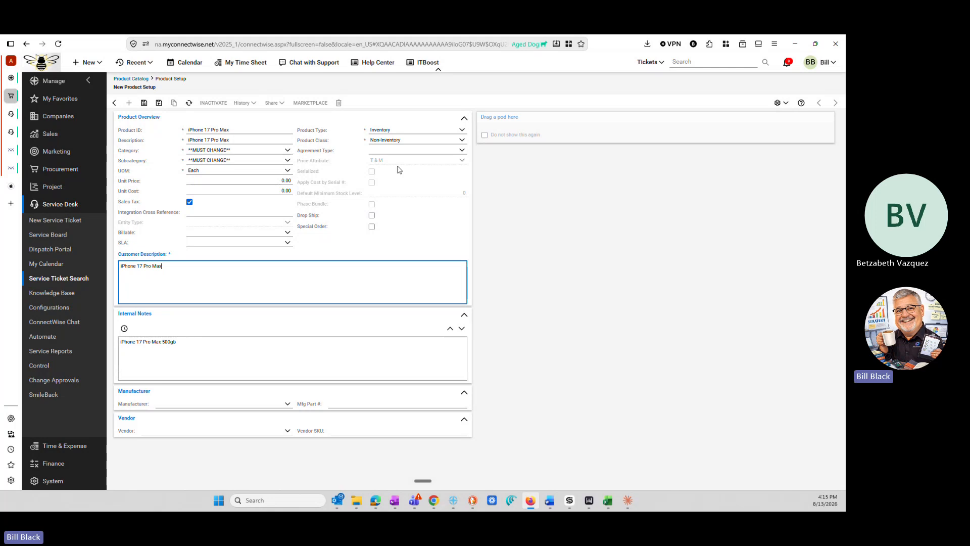
- Set the new iPhone 17 Pro Max product's type to Non-Inventory and its category to Product
click(462, 130)
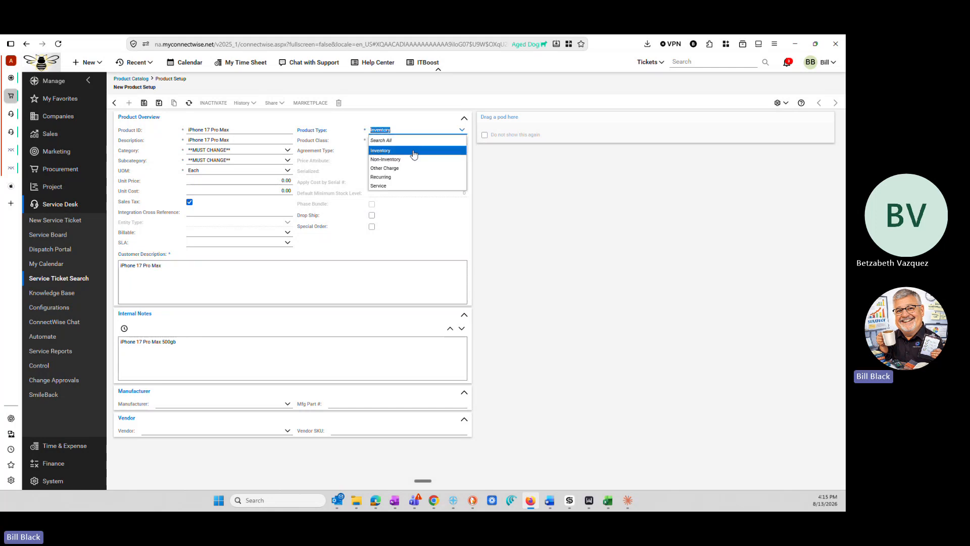
click(403, 160)
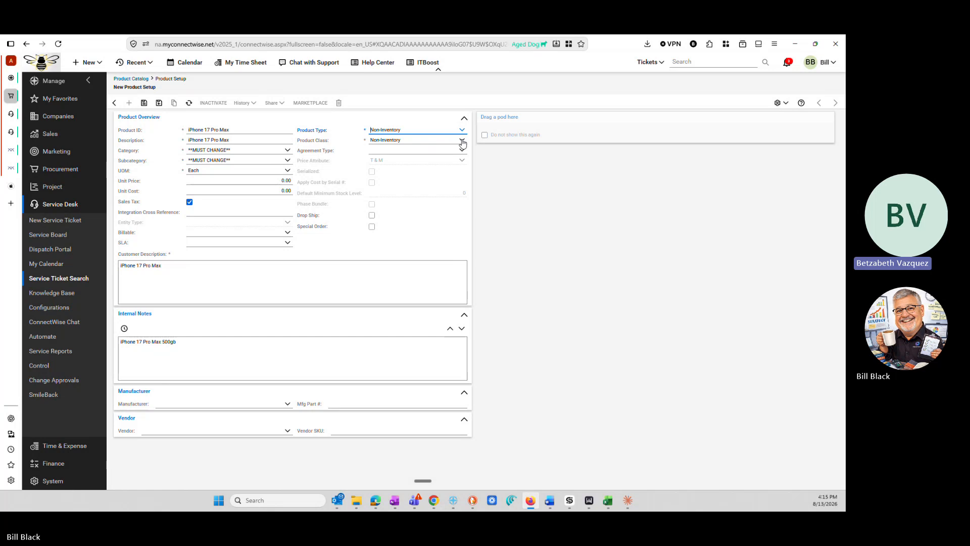
click(287, 150)
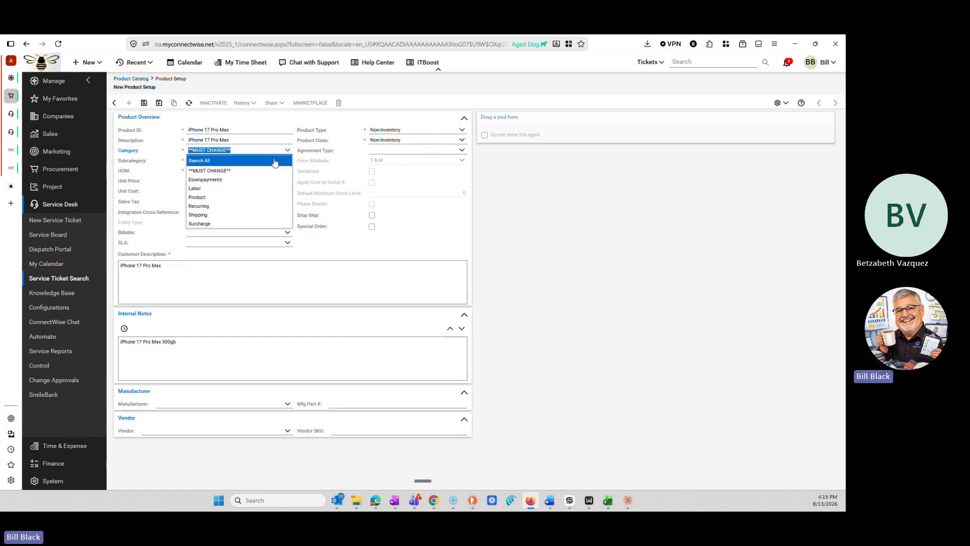
click(218, 197)
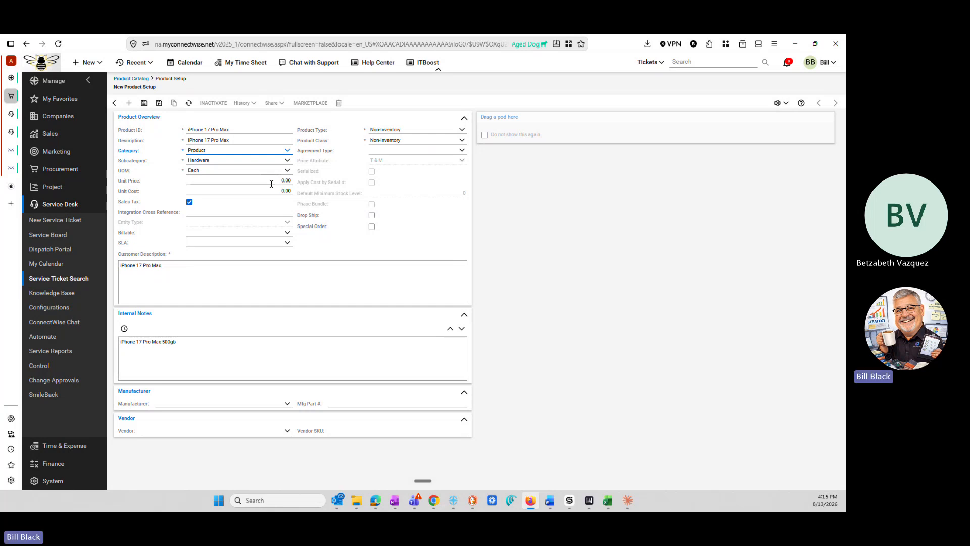
- Choose Apple as both the manufacturer and the vendor of the iPhone 17 Pro Max product
click(285, 404)
click(186, 292)
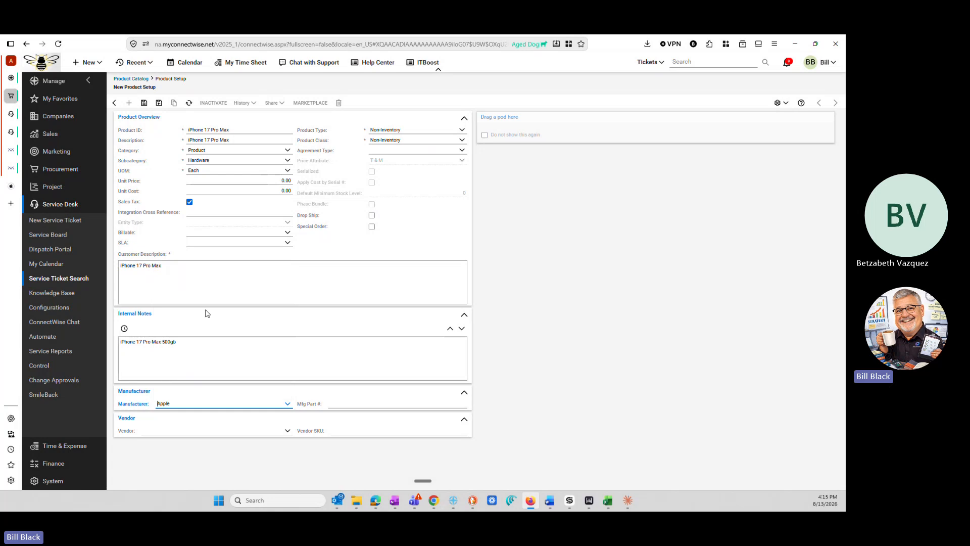
click(288, 431)
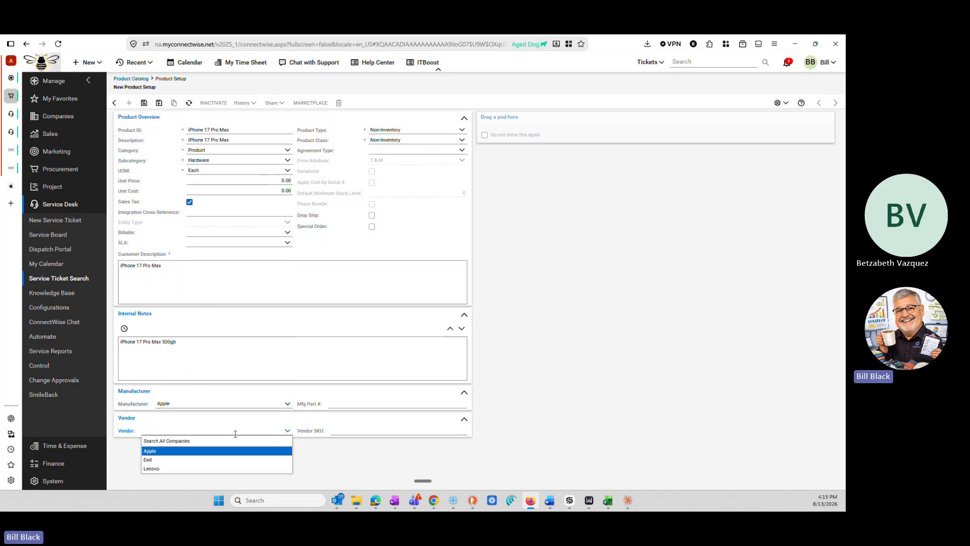
click(161, 454)
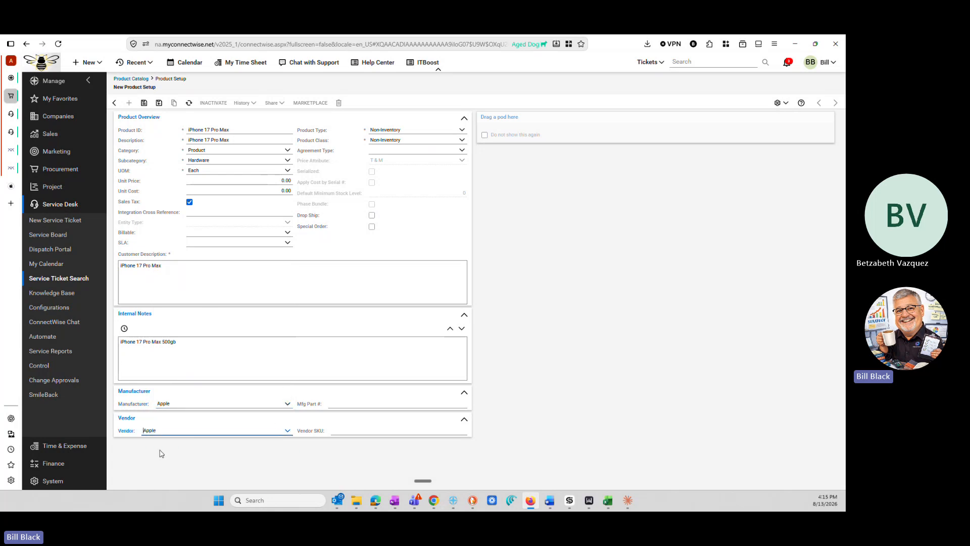
click(513, 422)
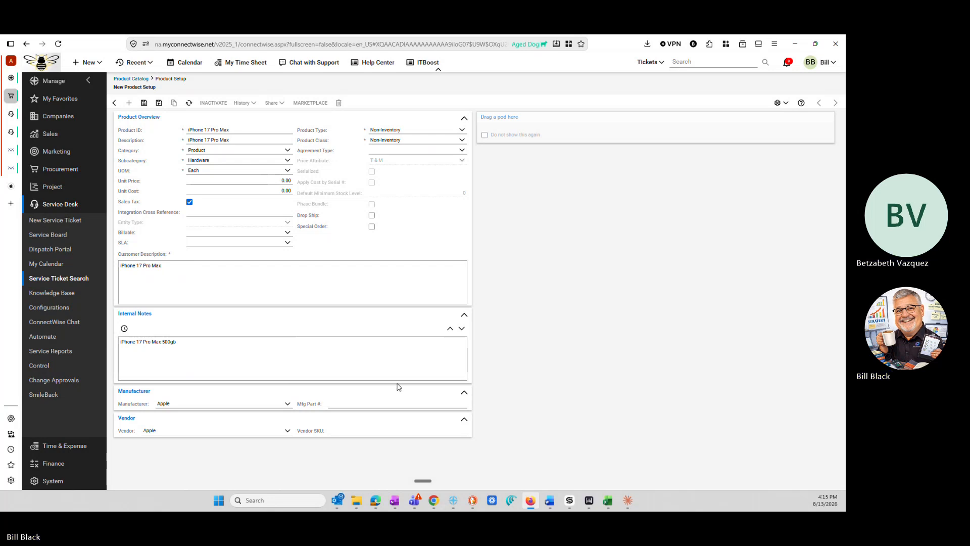
- Remove the 500gb storage size from the product's internal notes, then save and close the product
double_click(163, 344)
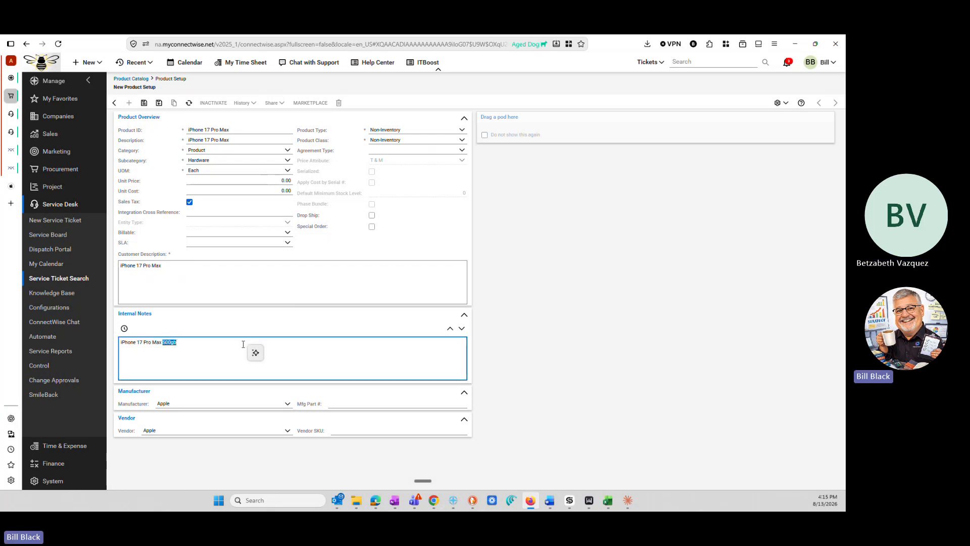
key(BackSpace)
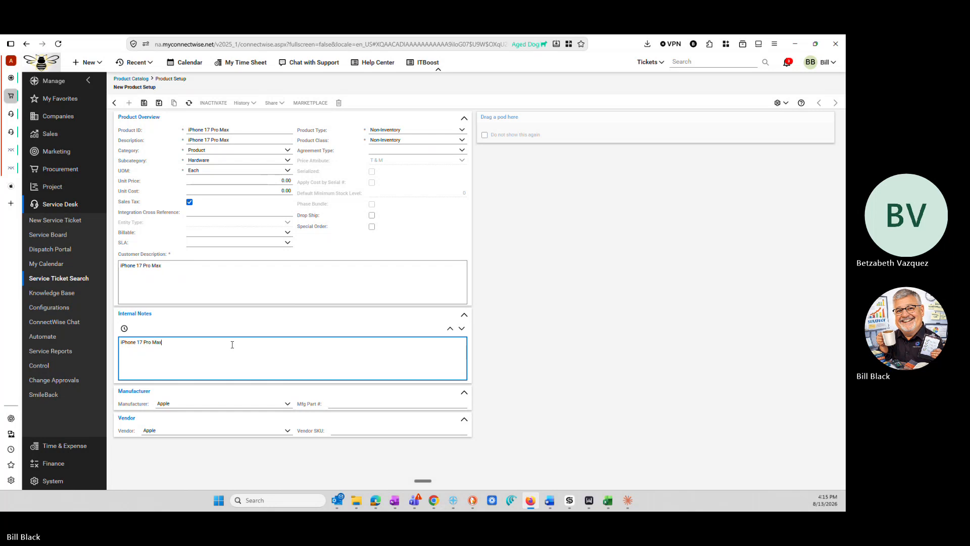
click(159, 103)
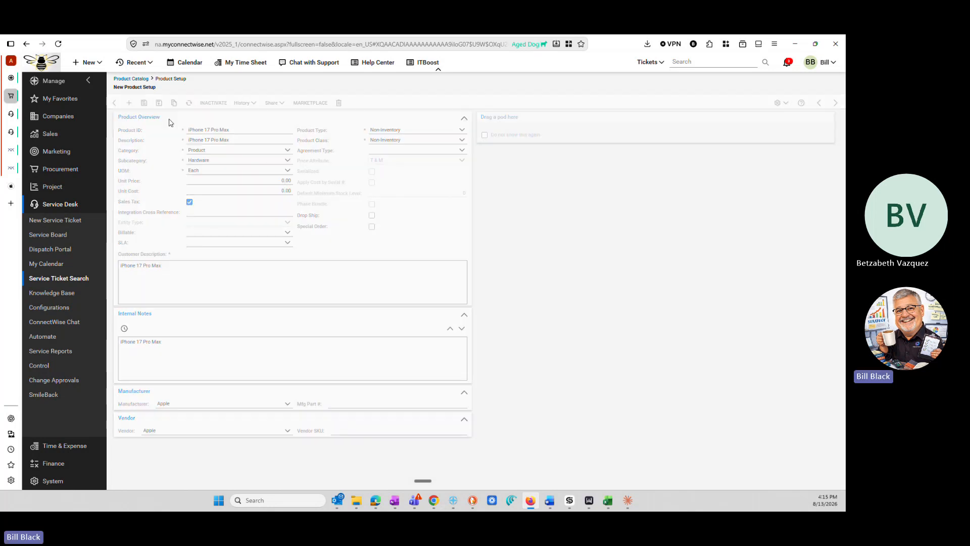
- Check the internal note of ticket #3845 for the iPad hardware to order and return to the product catalog
click(11, 114)
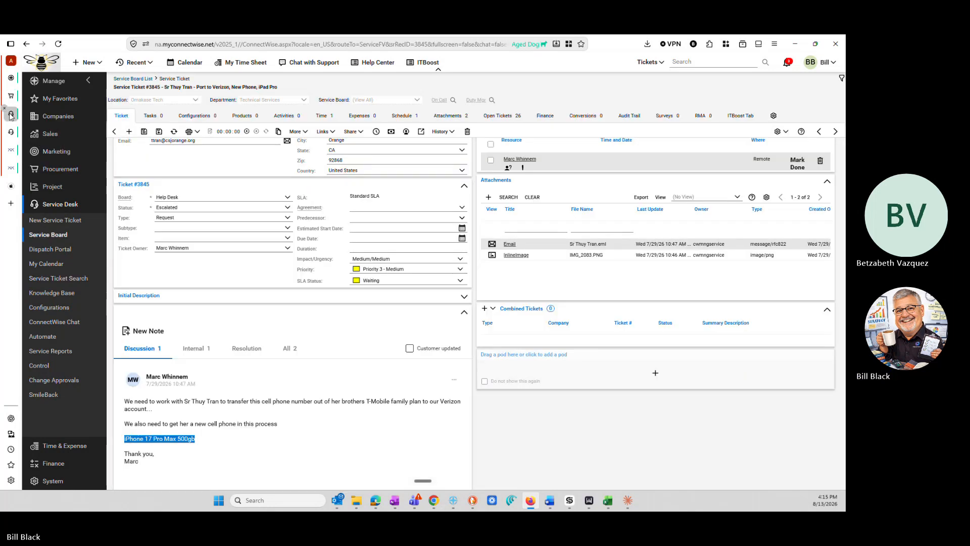
click(196, 348)
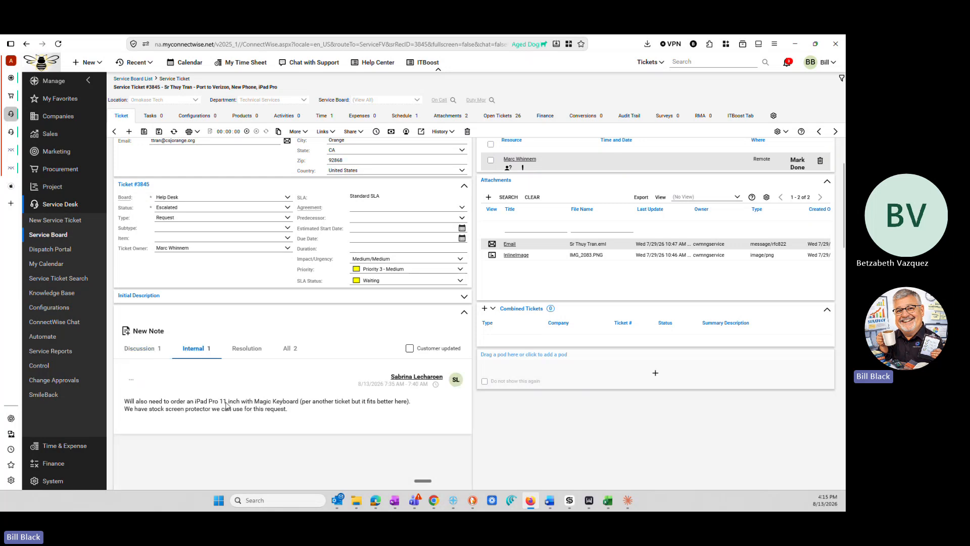
click(13, 99)
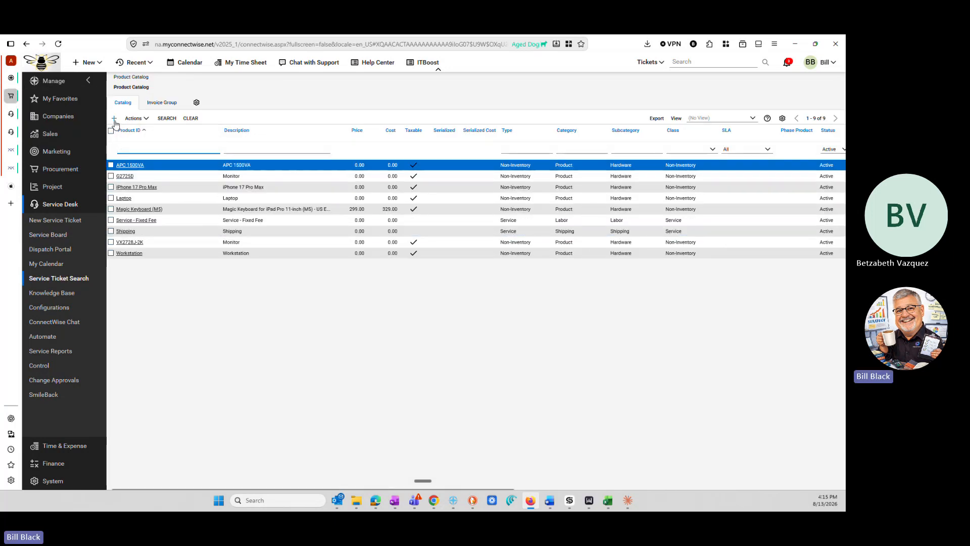
- Open the iPhone 17 Pro Max product from the catalog and create a copy of it
click(132, 188)
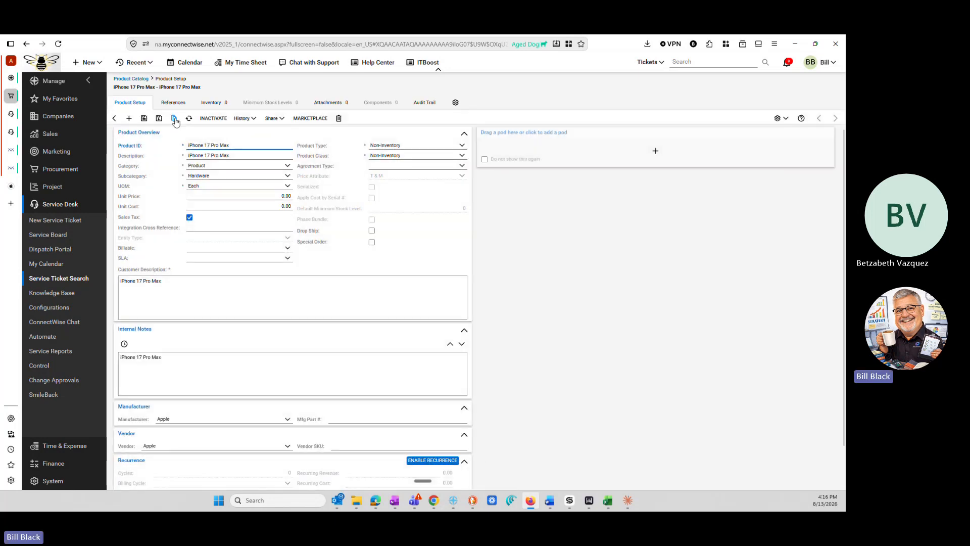
click(174, 118)
click(374, 286)
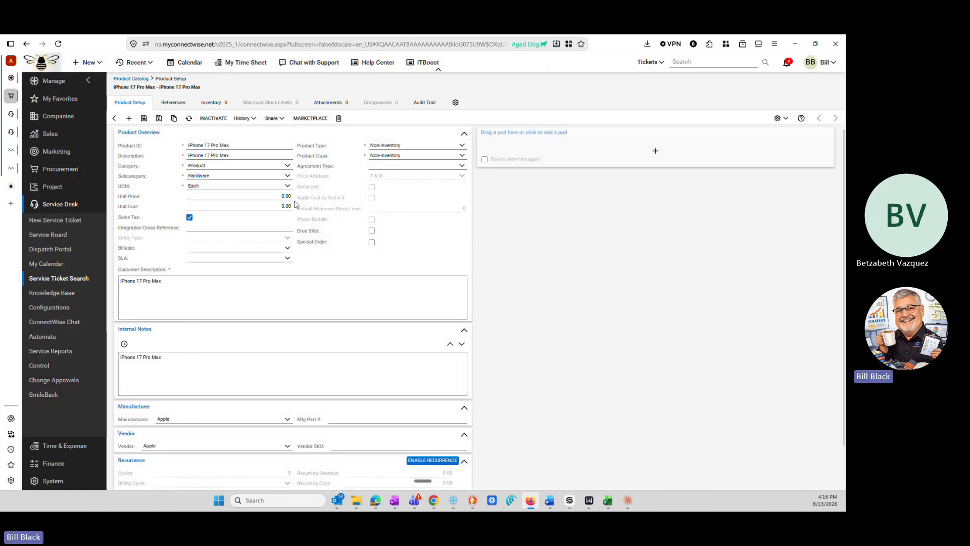
- Change the copied product's Product ID and description to iPad Pro
drag(246, 159, 193, 158)
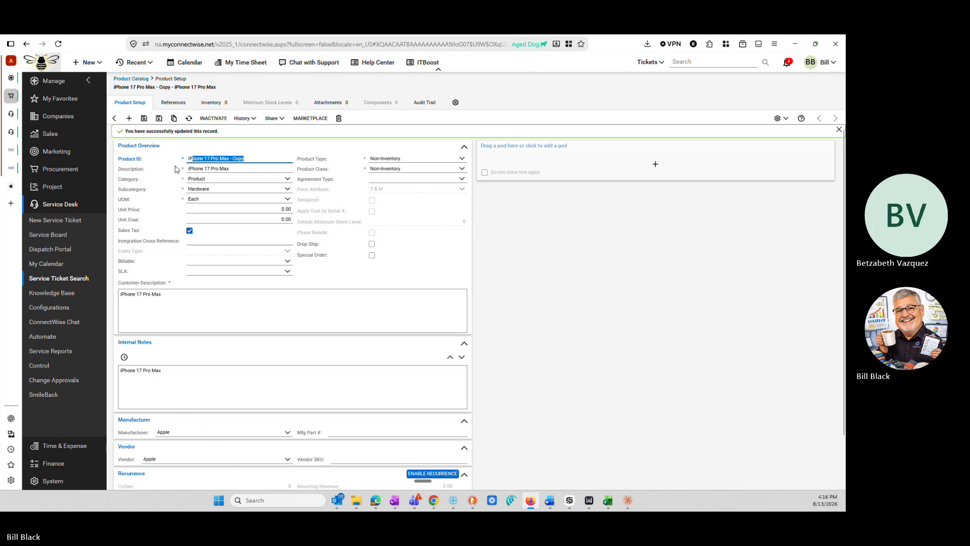
text(ad Pro)
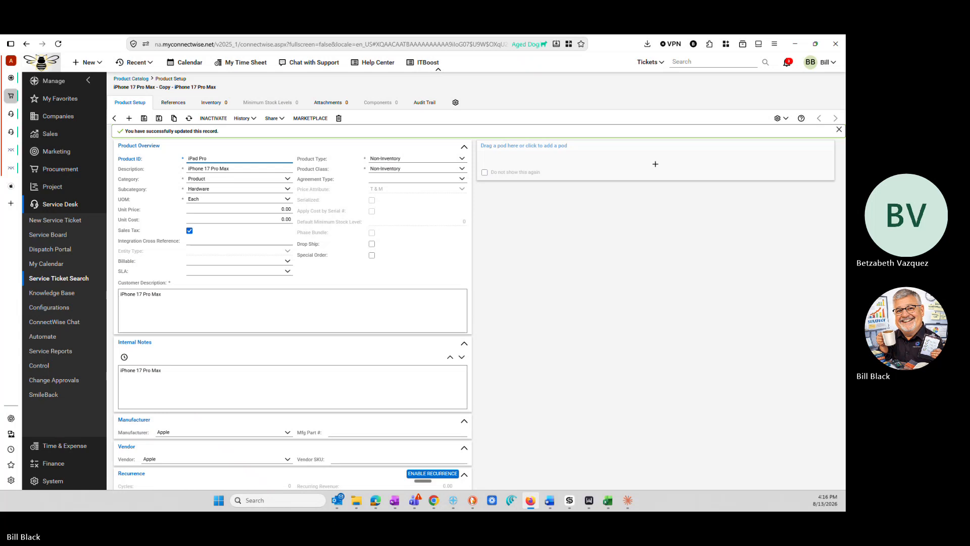
key(Tab)
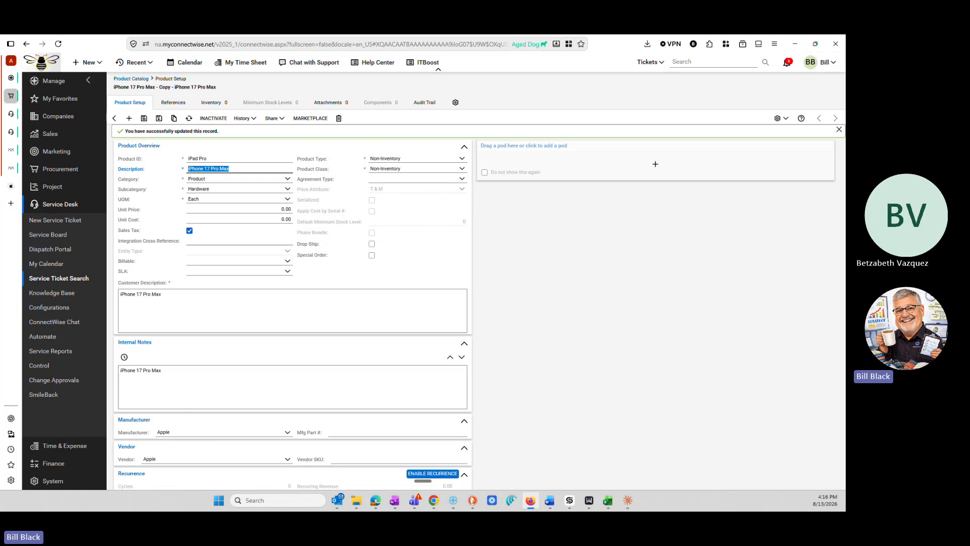
key(shift+Tab)
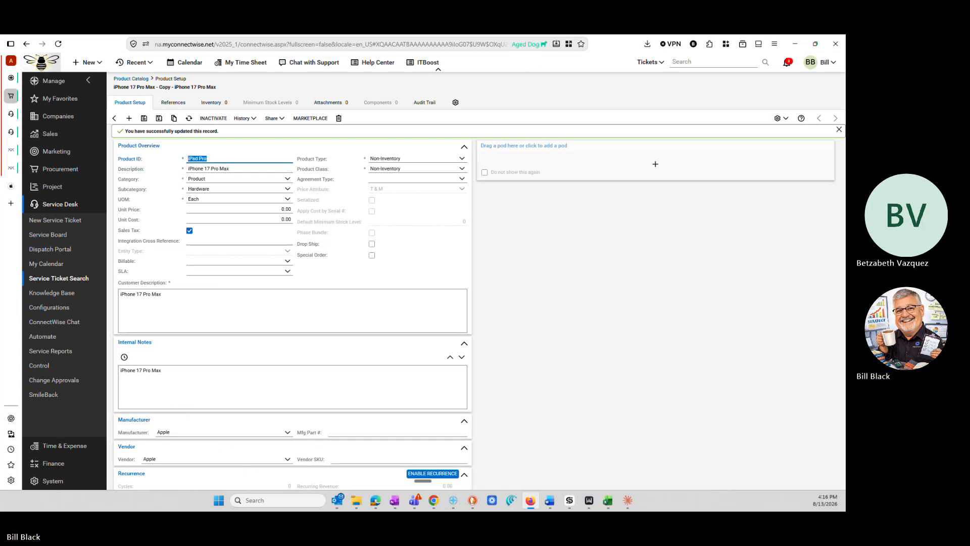
key(Tab)
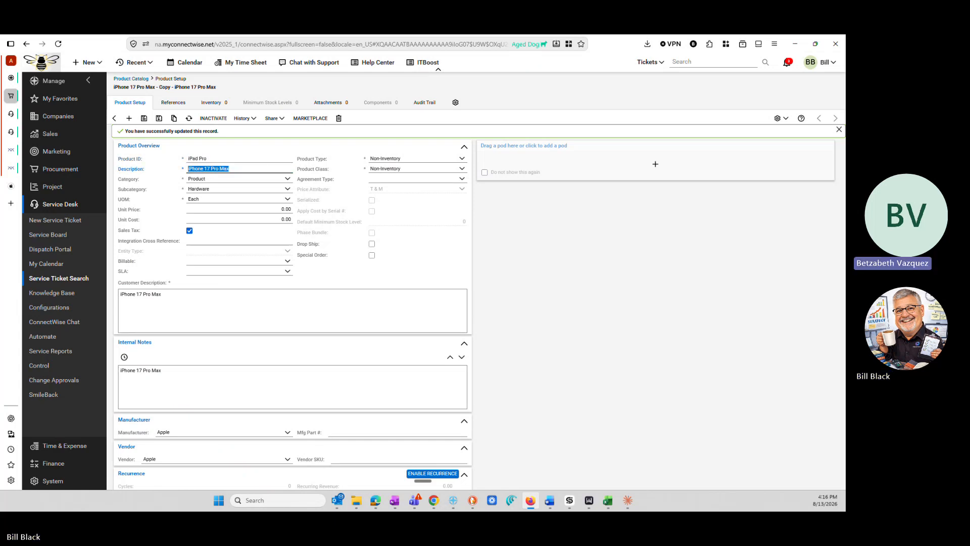
key(ctrl+v)
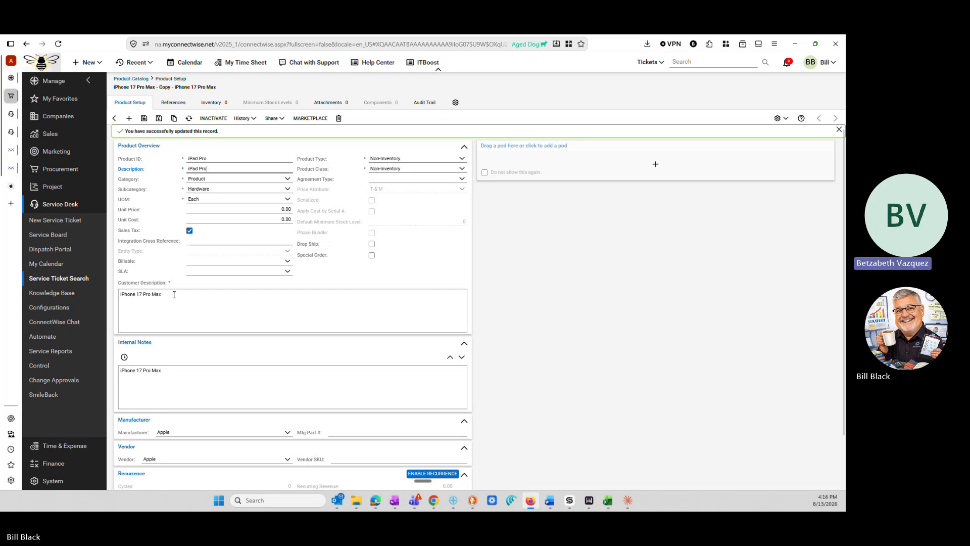
- Replace the copy's customer description and internal notes with iPad Pro, then save and close it
drag(174, 294, 86, 294)
key(ctrl+v)
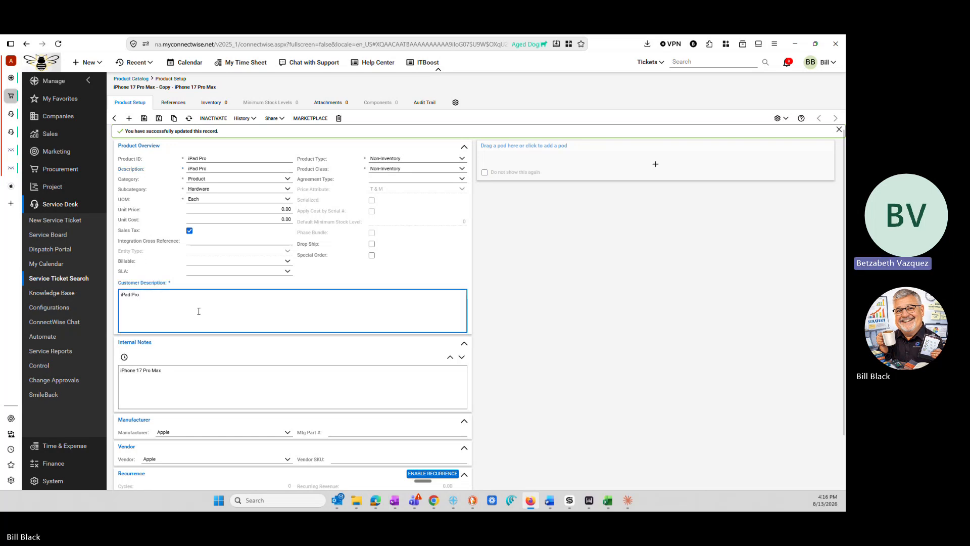
drag(176, 370, 81, 371)
key(ctrl+v)
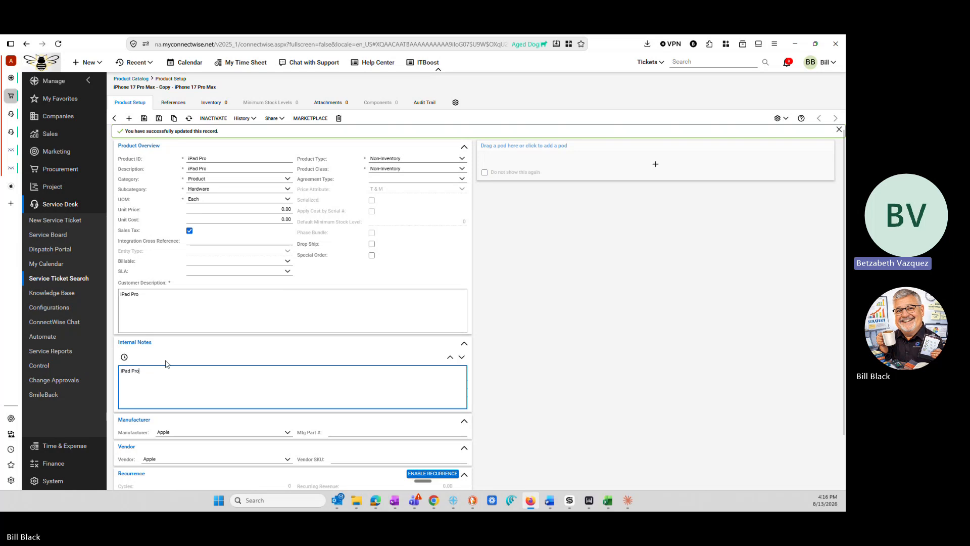
click(163, 293)
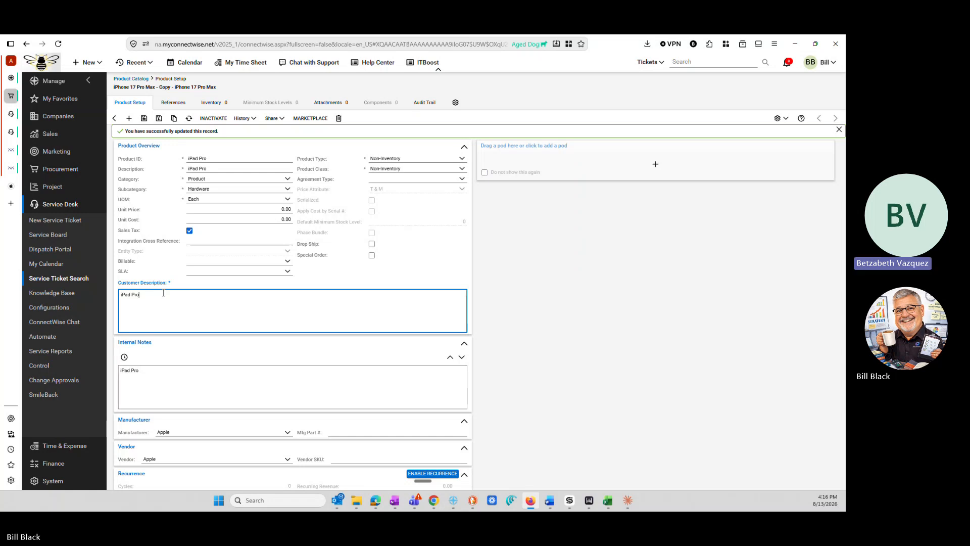
click(160, 118)
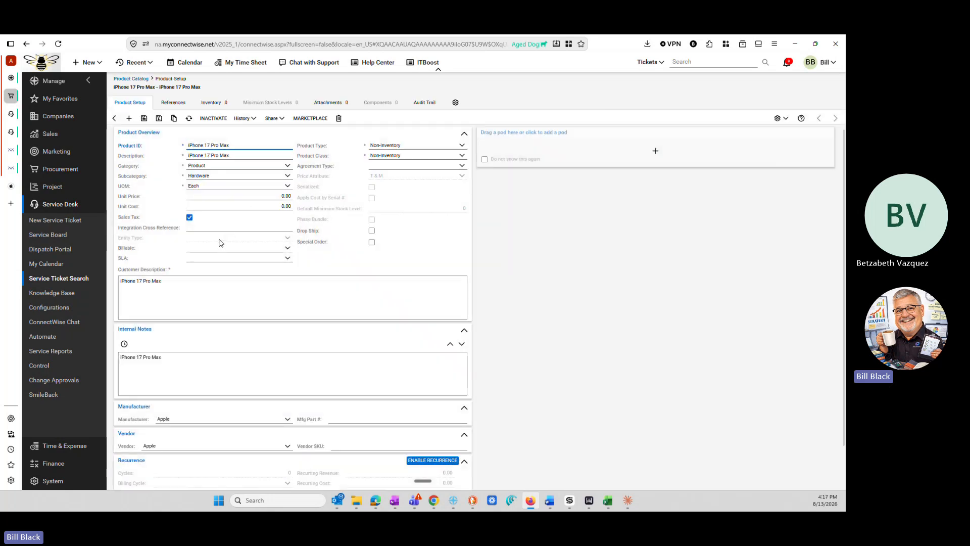
- Remove the model number 17 from the iPhone product's Product ID and description so both read iPhone Pro Max
double_click(207, 145)
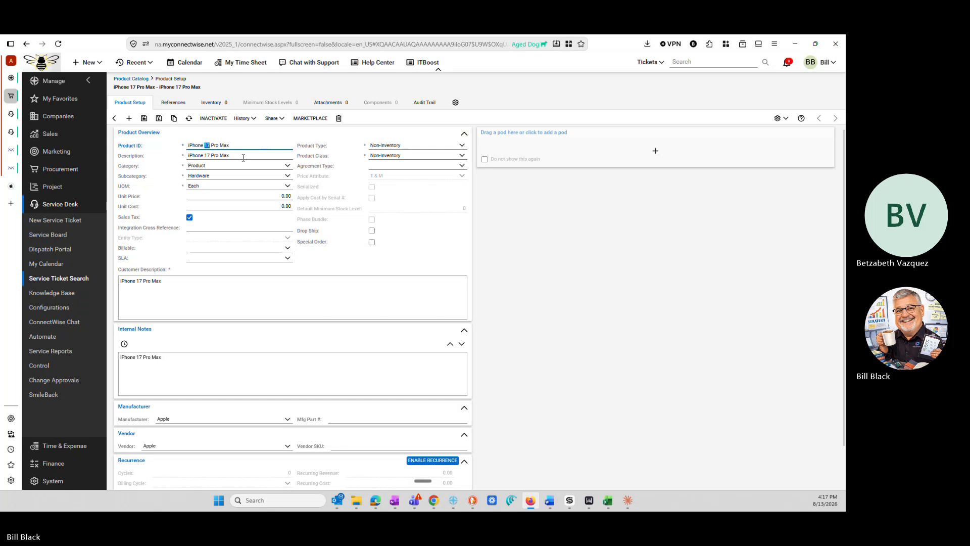
key(BackSpace)
key(BackSpace)
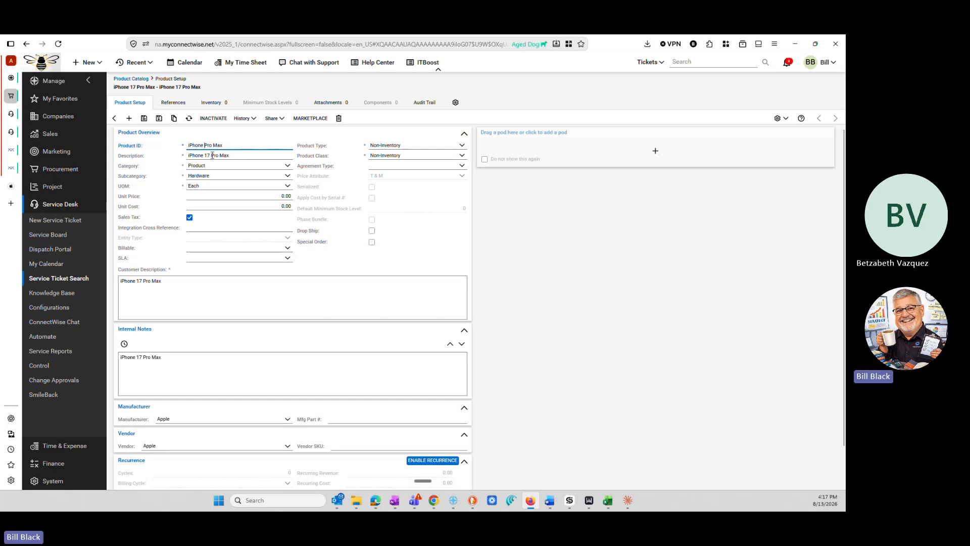
click(211, 155)
key(BackSpace)
key(BackSpace)
key(BackSpace)
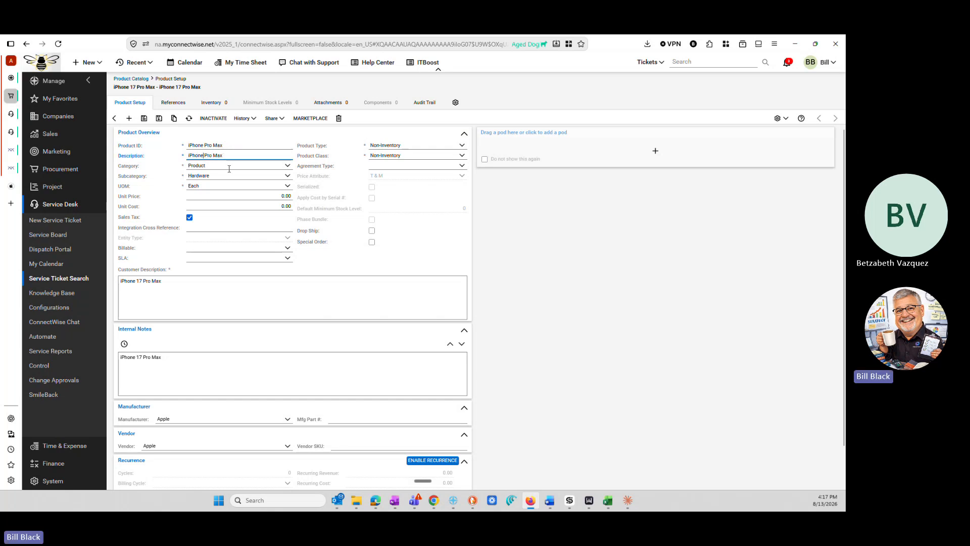
- Remove the 17 from the iPhone product's customer description and internal notes so both read iPhone Pro Max
double_click(140, 281)
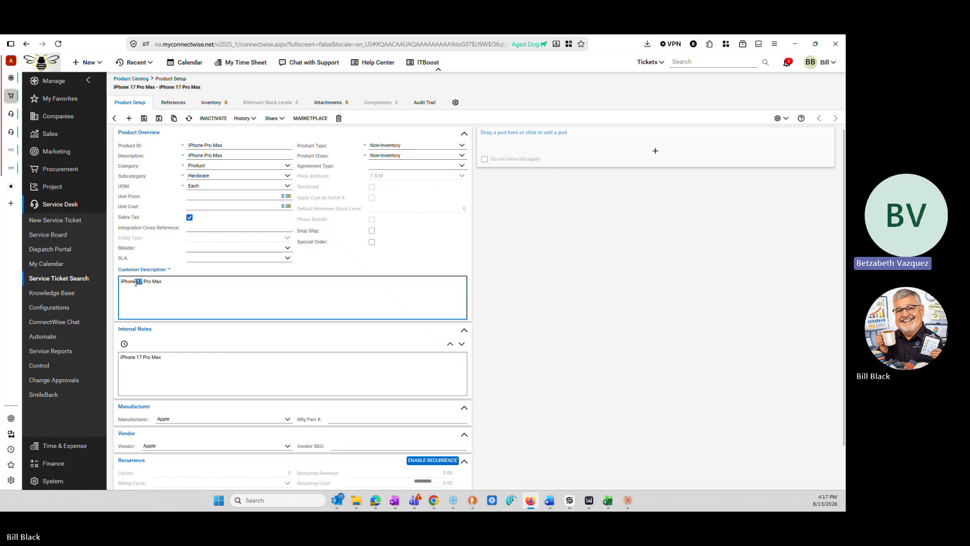
key(BackSpace)
key(BackSpace)
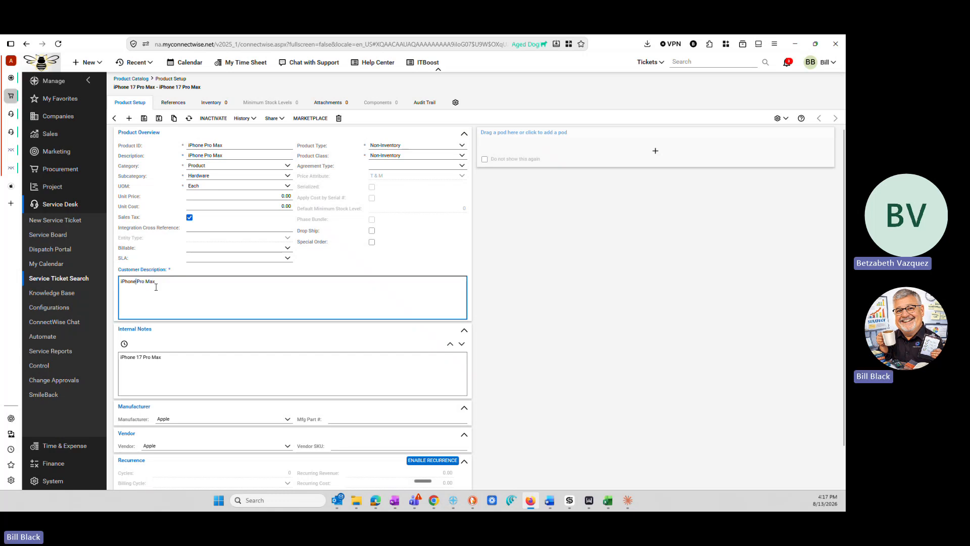
click(237, 290)
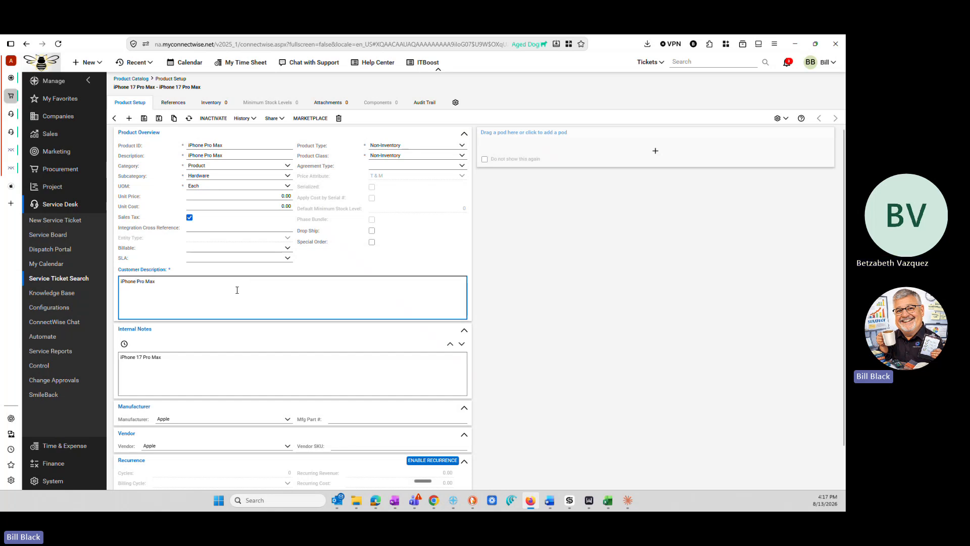
double_click(140, 358)
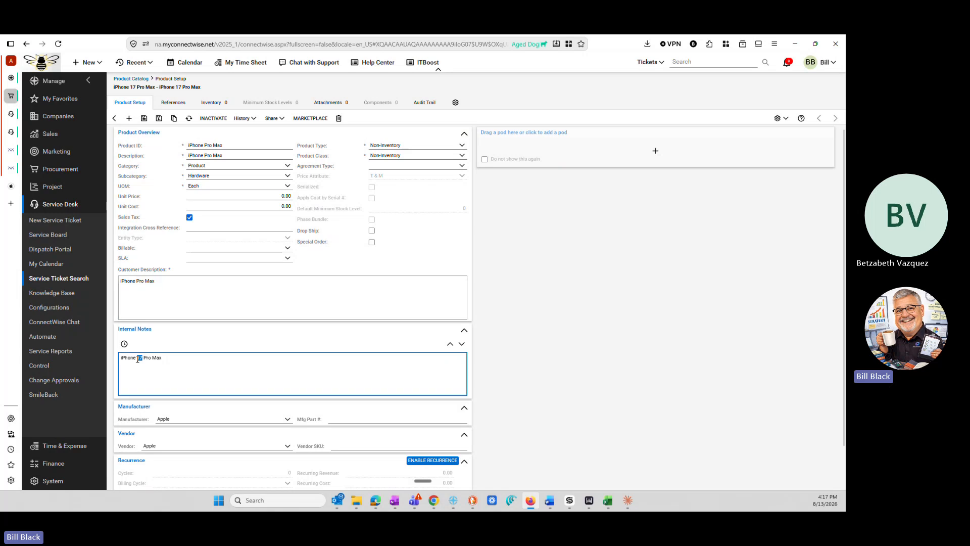
key(BackSpace)
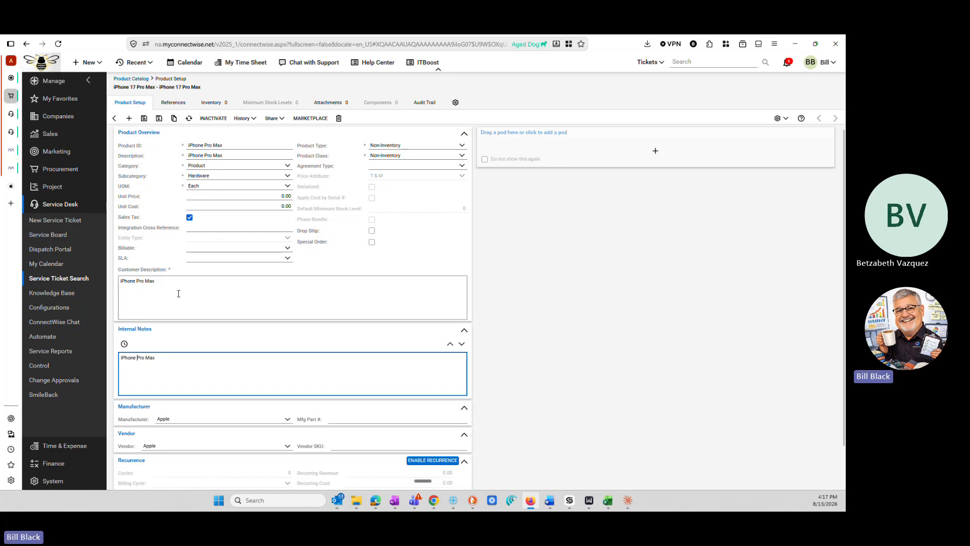
- Save and close the iPhone Pro Max catalog product
click(159, 119)
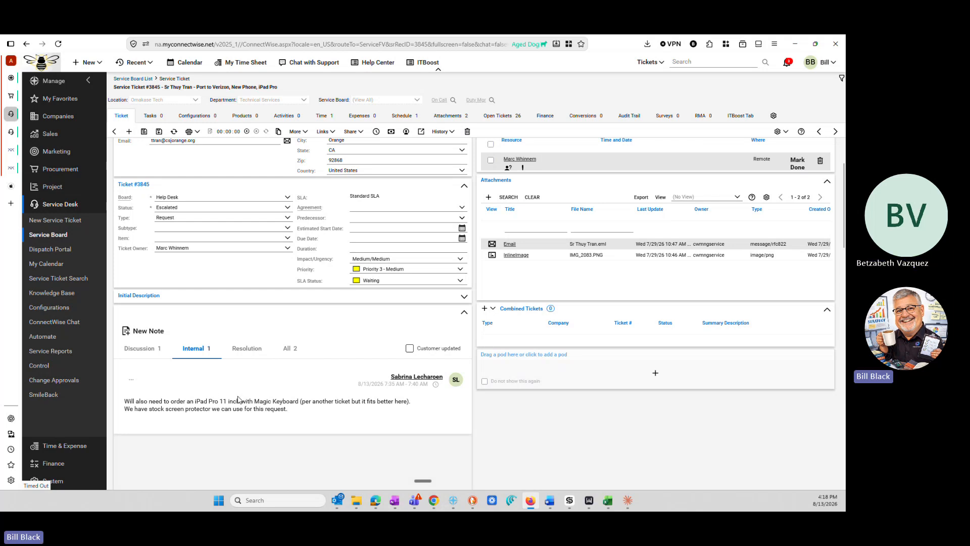
- Review the phone and iPad ticket's internal and discussion notes for the hardware to order, and check it against the product catalog
drag(299, 402, 230, 402)
click(190, 405)
drag(210, 409, 148, 410)
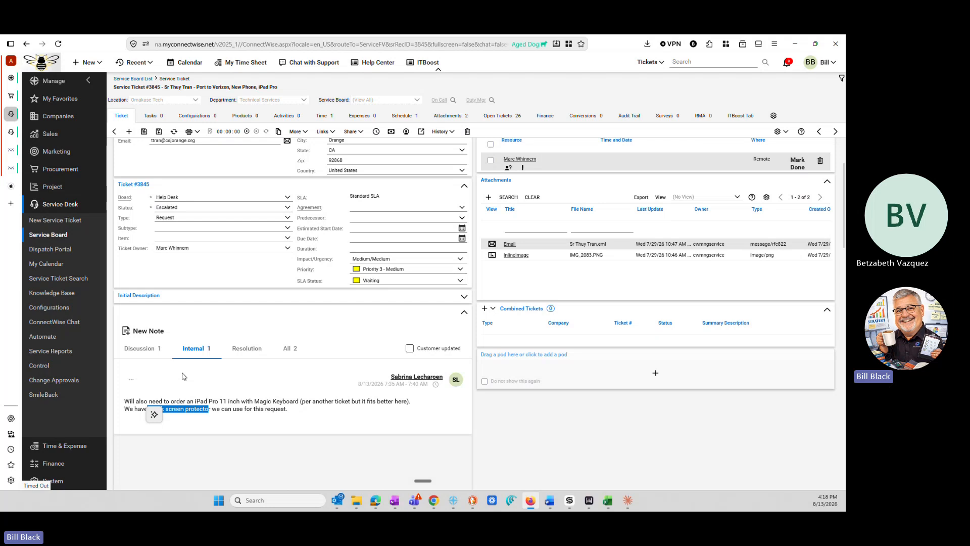
click(144, 353)
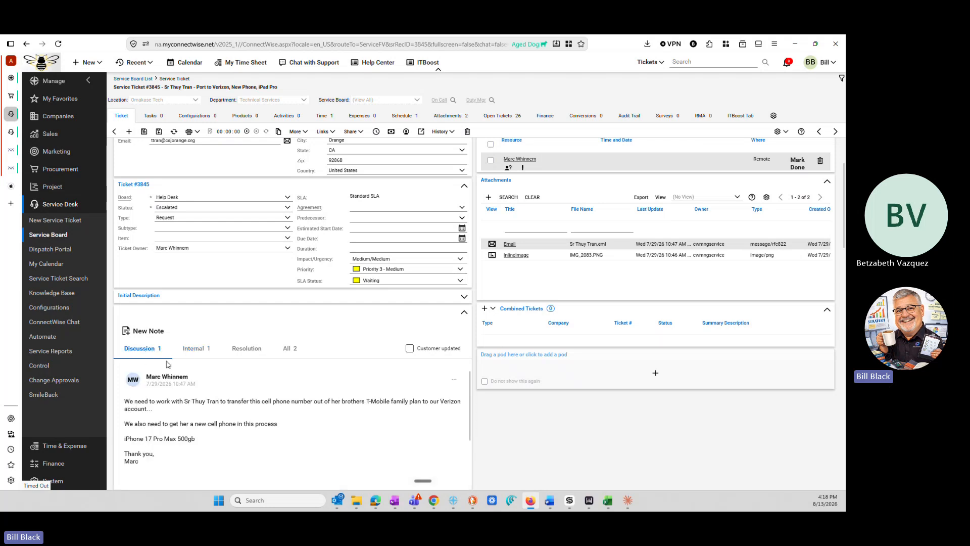
click(187, 354)
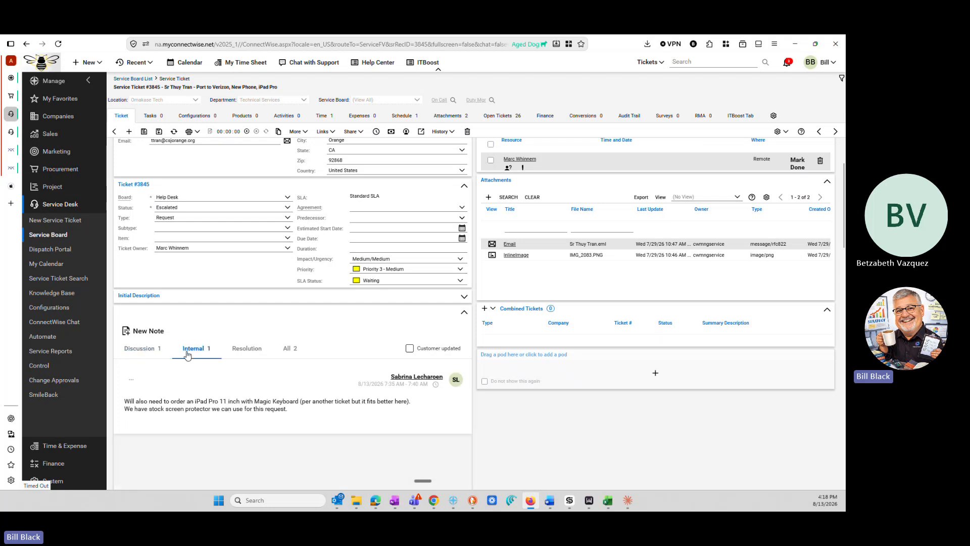
click(138, 351)
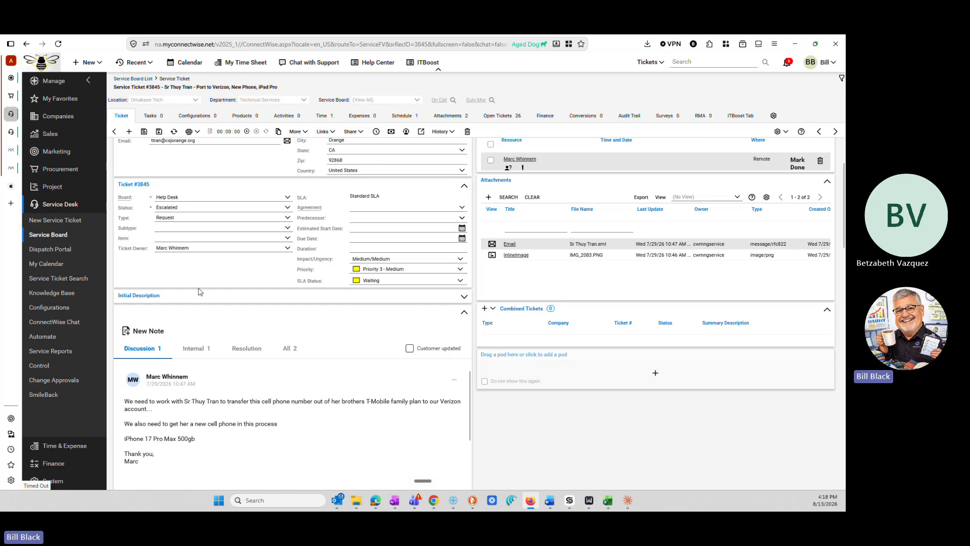
click(10, 95)
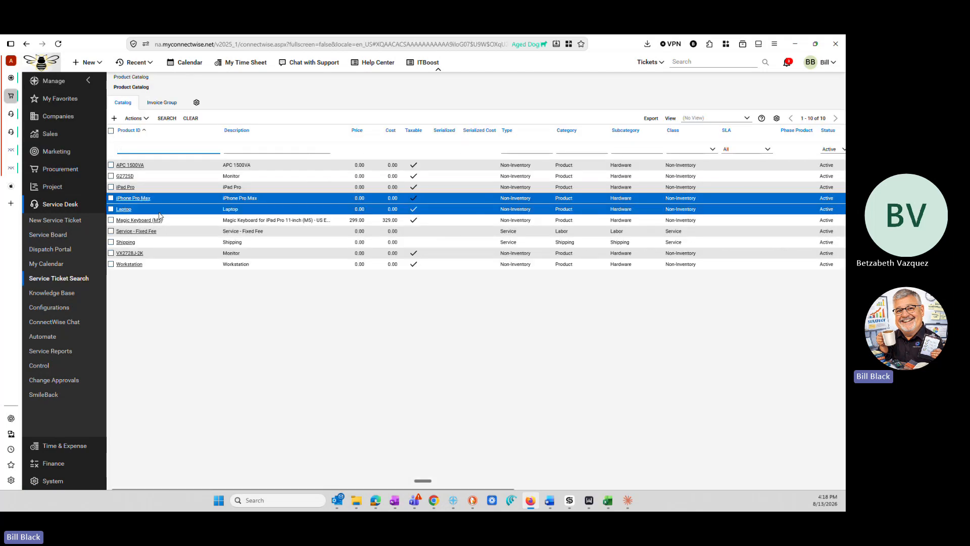
click(11, 113)
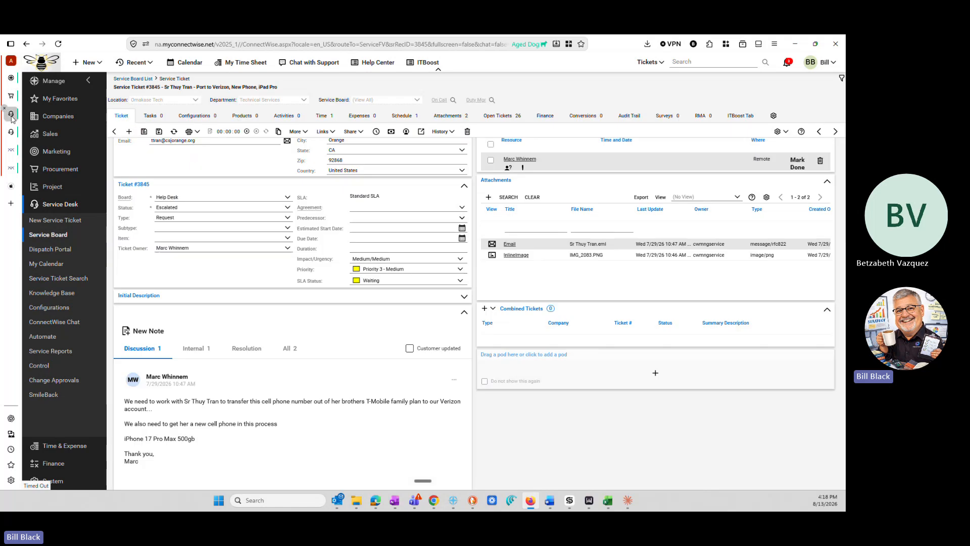
- Add the iPad Pro, iPhone Pro Max and Magic Keyboard (M5) catalog products to the ticket in one batch
scroll(238, 364, up, 2)
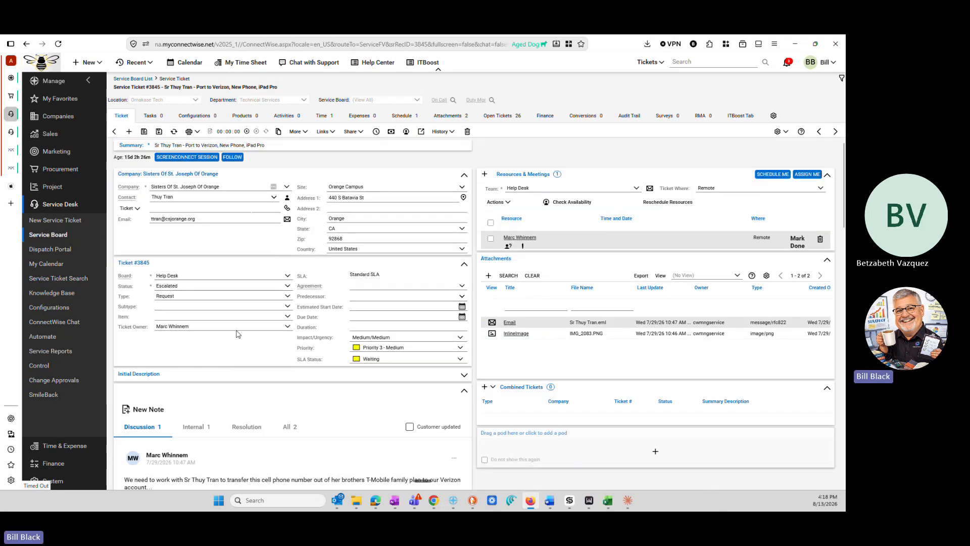
click(243, 115)
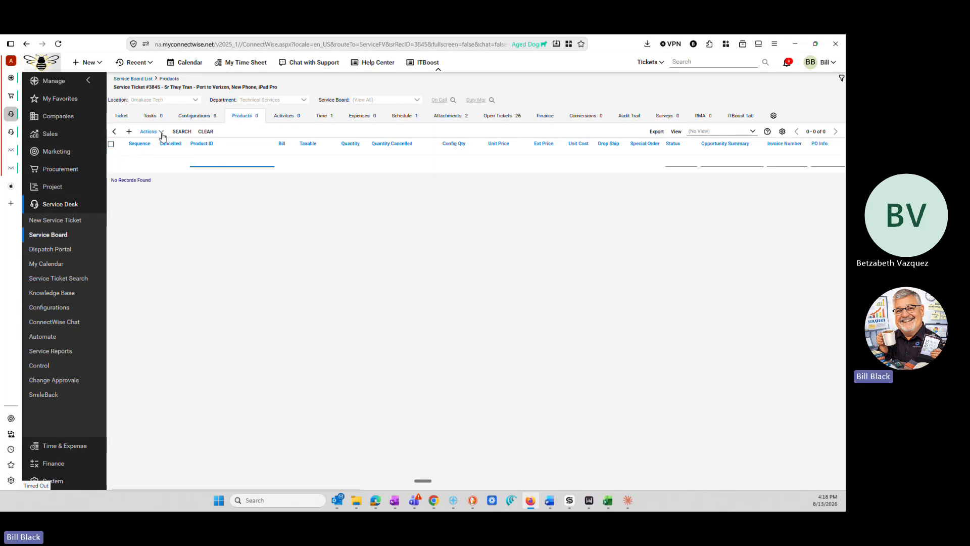
click(161, 132)
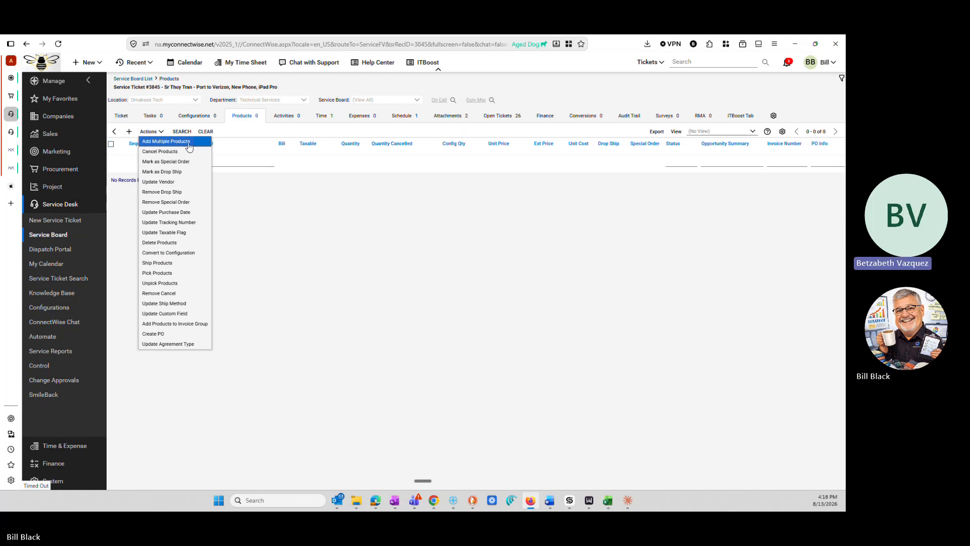
click(188, 143)
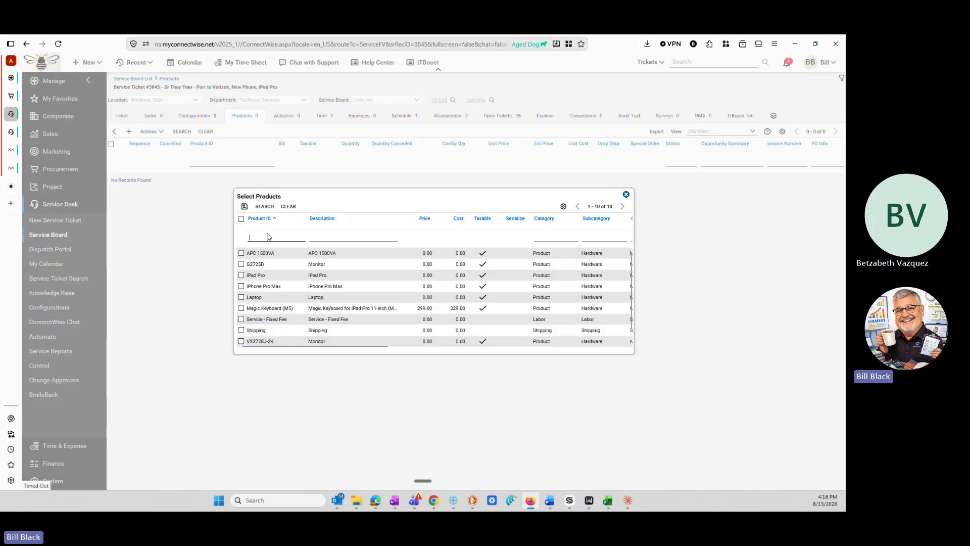
click(241, 275)
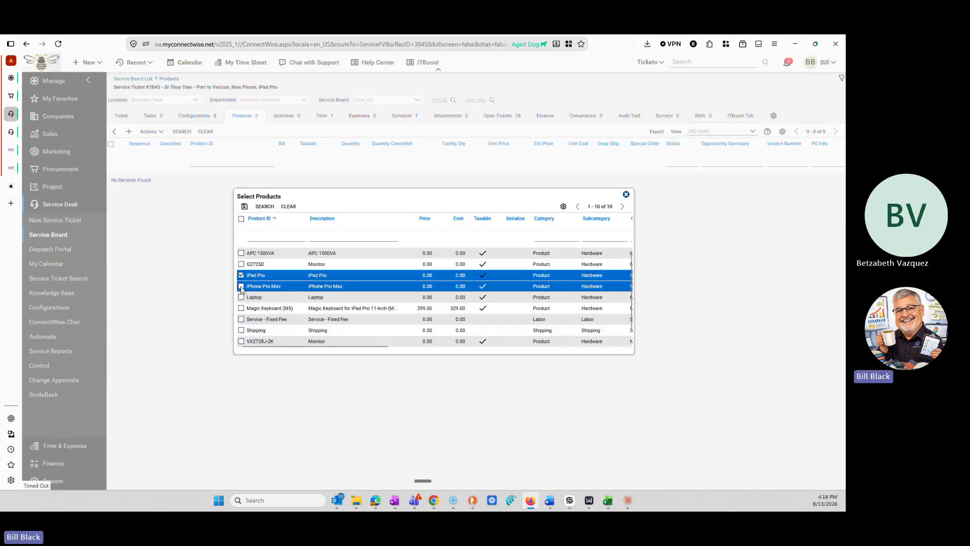
click(241, 286)
click(241, 308)
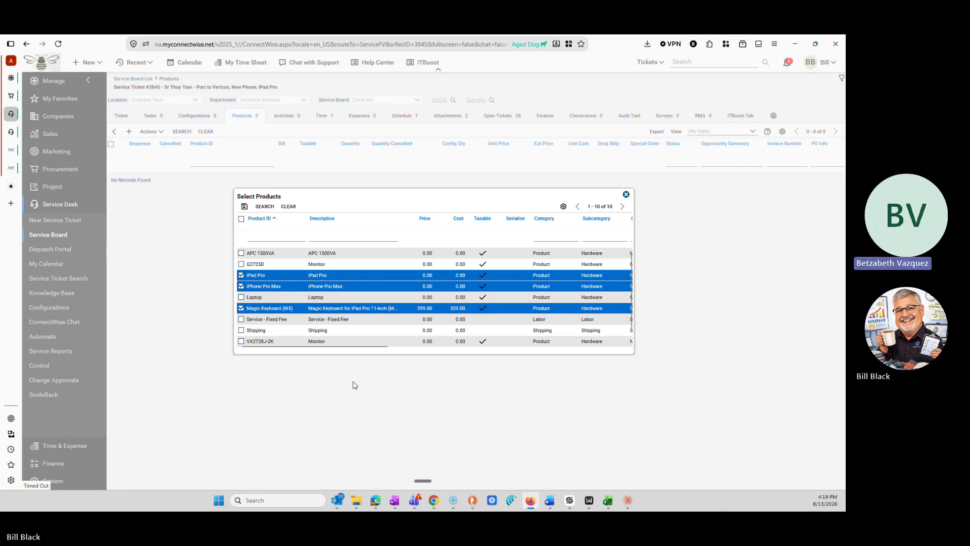
click(244, 206)
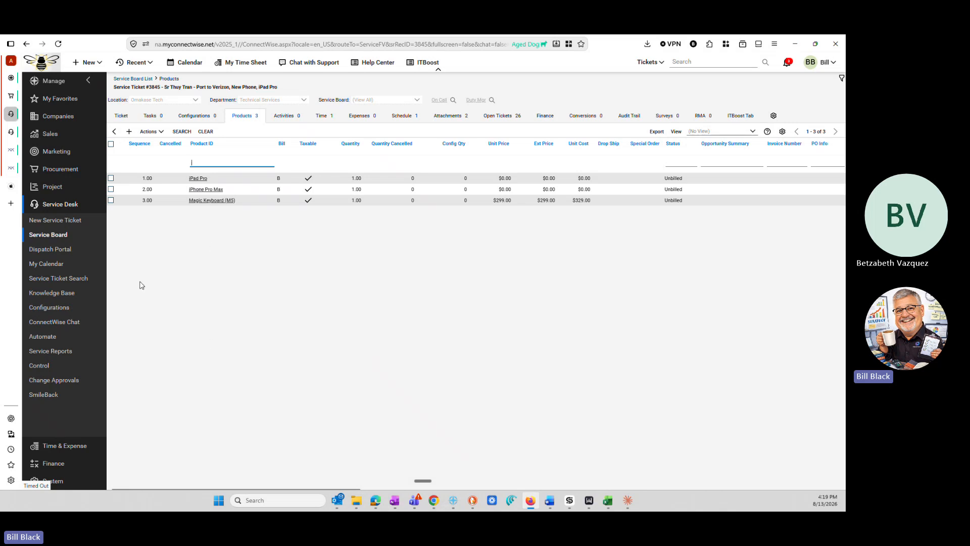
- Open the Purchasing list in Procurement and check the 11-inch iPad Pro's price on Apple's store page
click(71, 172)
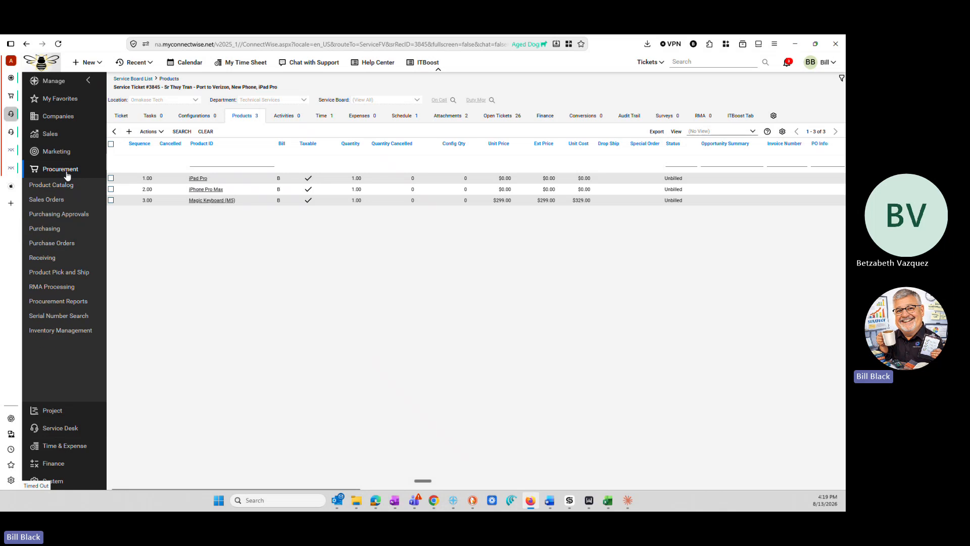
click(58, 232)
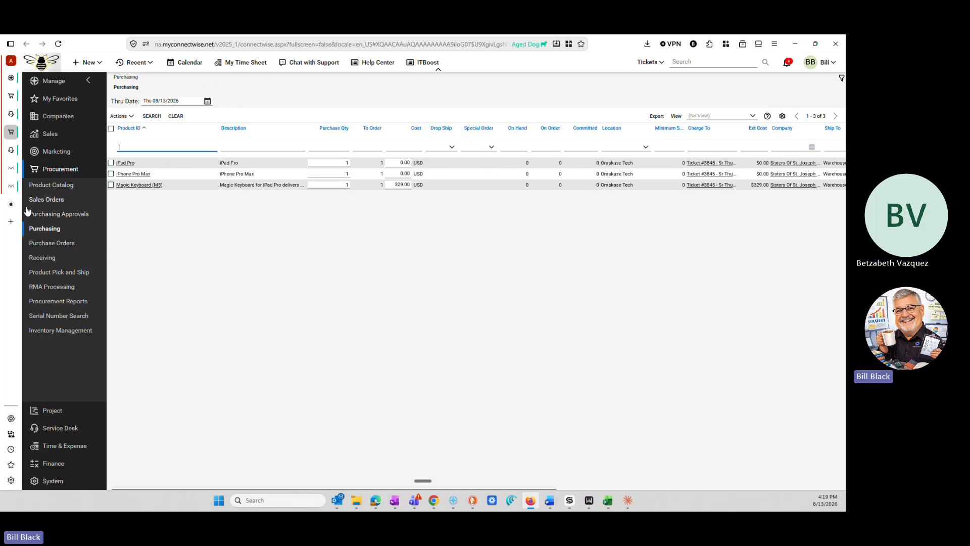
click(10, 204)
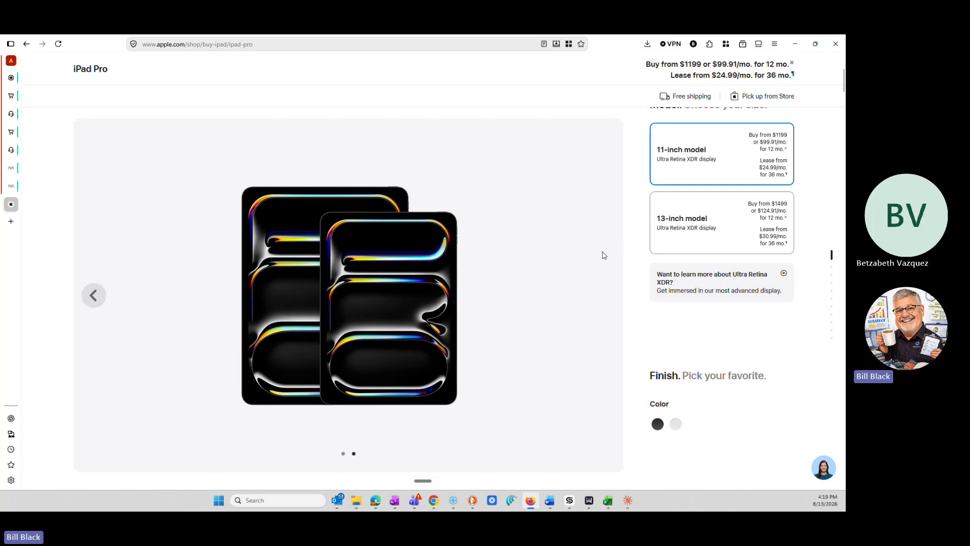
scroll(628, 270, down, 3)
scroll(629, 271, up, 4)
scroll(627, 283, up, 2)
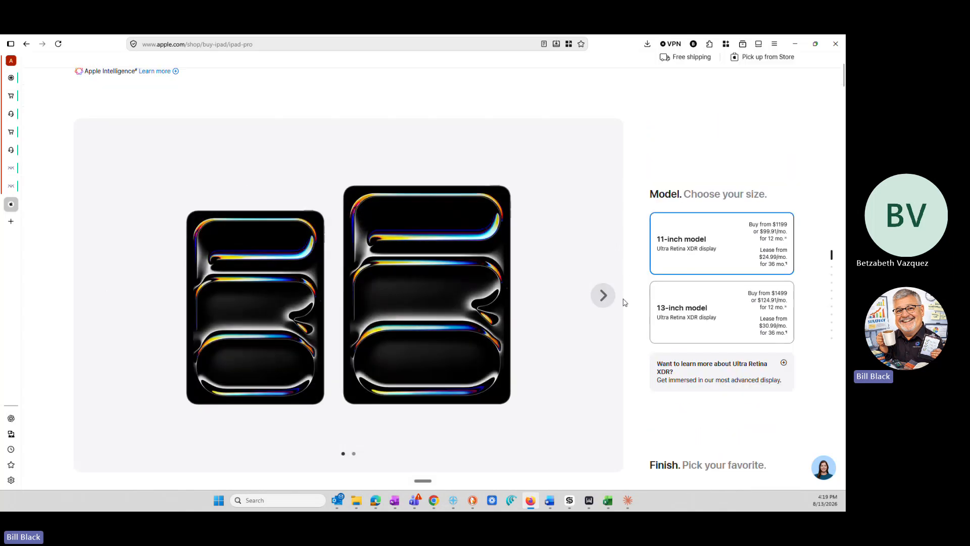
scroll(695, 308, up, 2)
scroll(691, 319, up, 1)
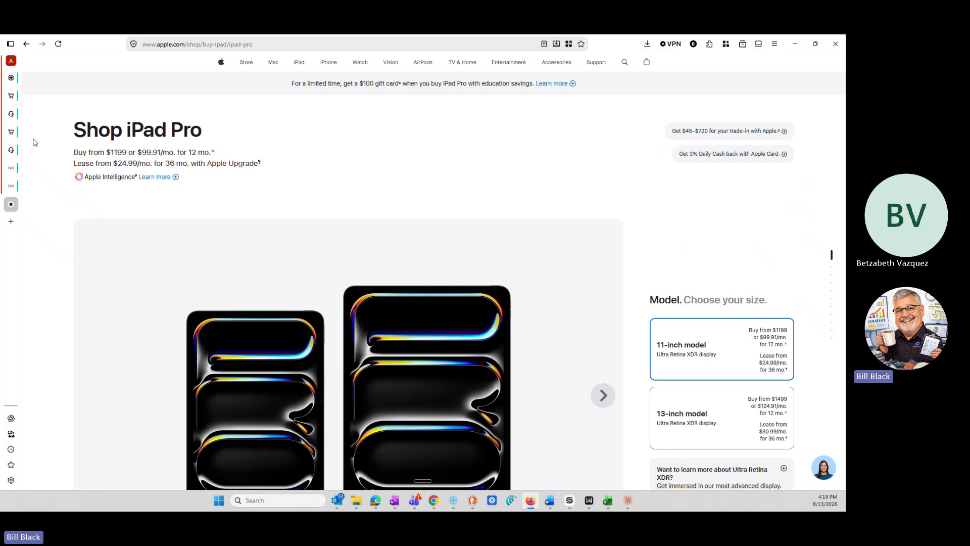
- In the Purchasing list, set the cost of the iPad Pro to 1199 and of the Magic Keyboard (M5) to 299.00
click(11, 132)
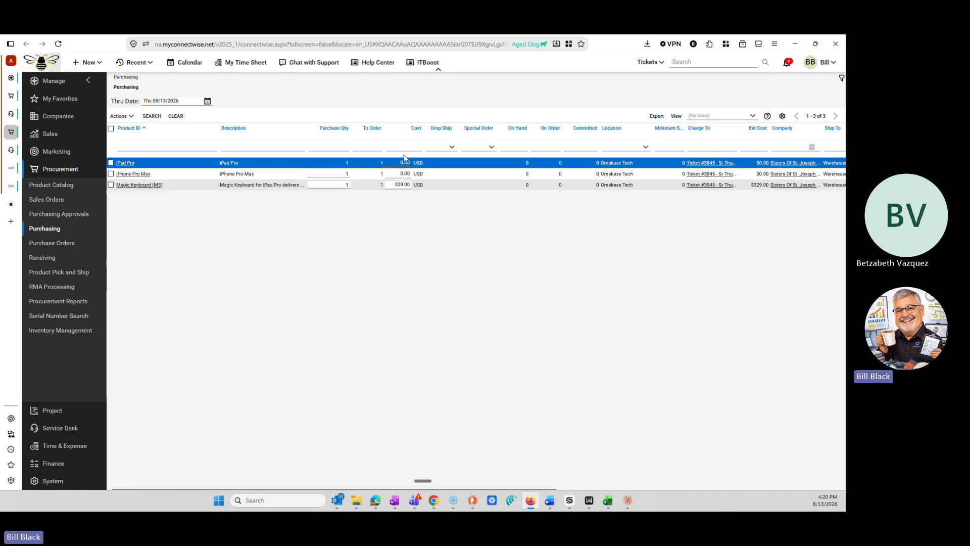
click(398, 163)
text(1199)
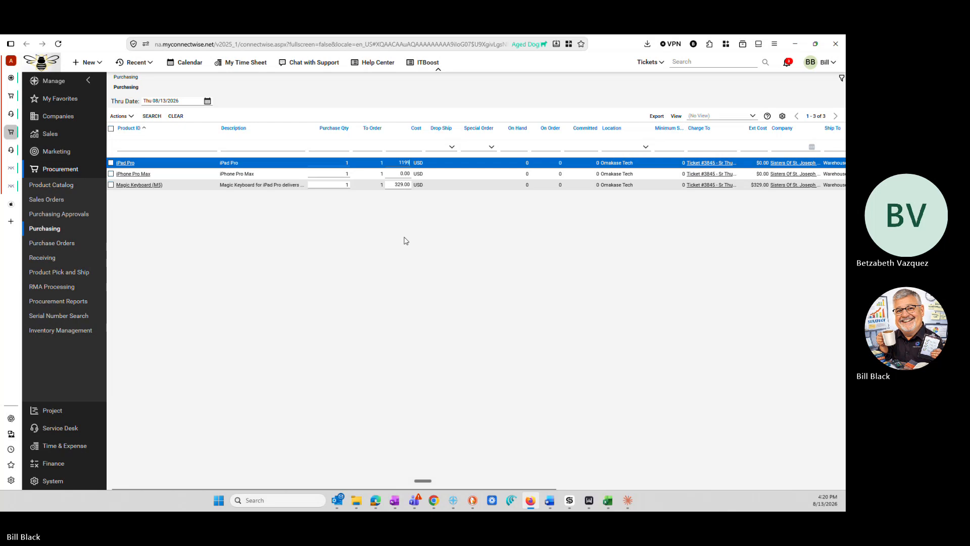
click(401, 174)
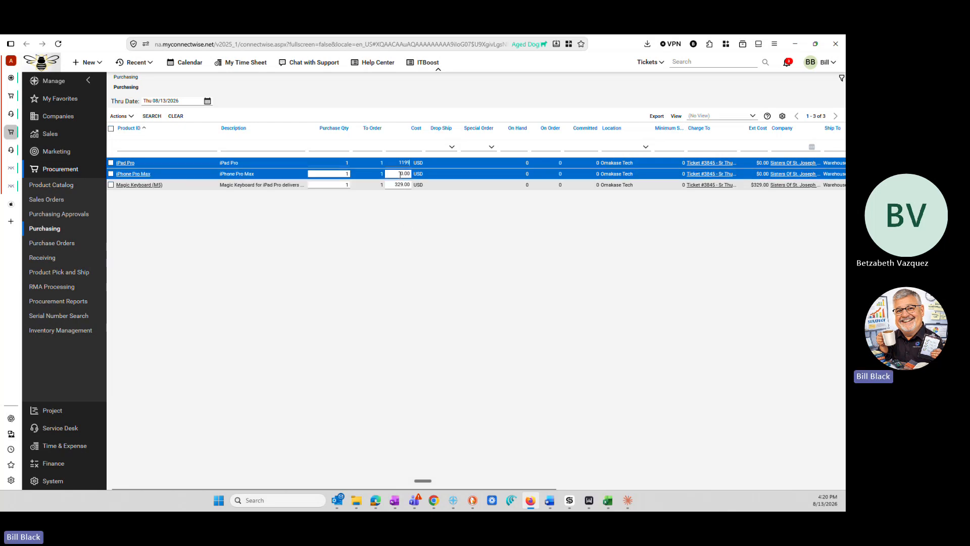
click(394, 184)
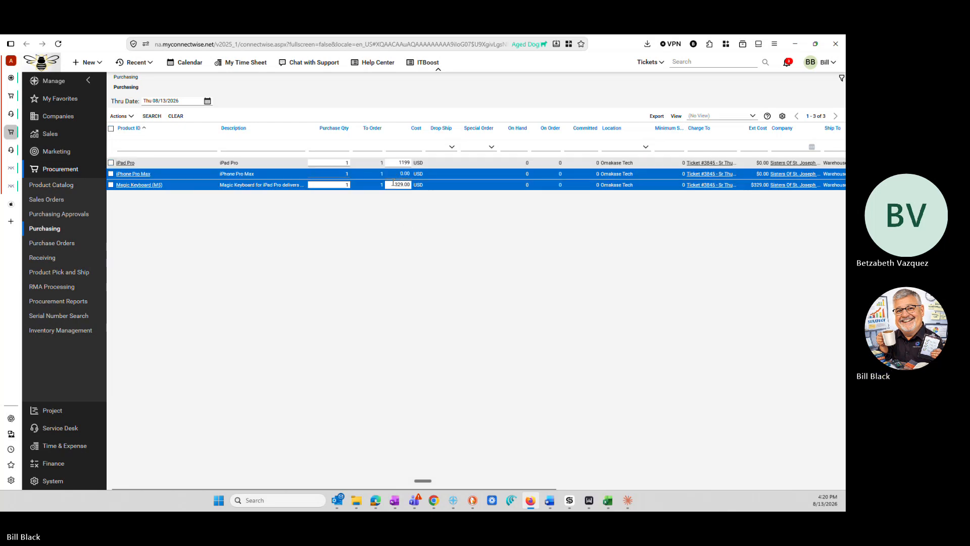
drag(394, 184, 417, 192)
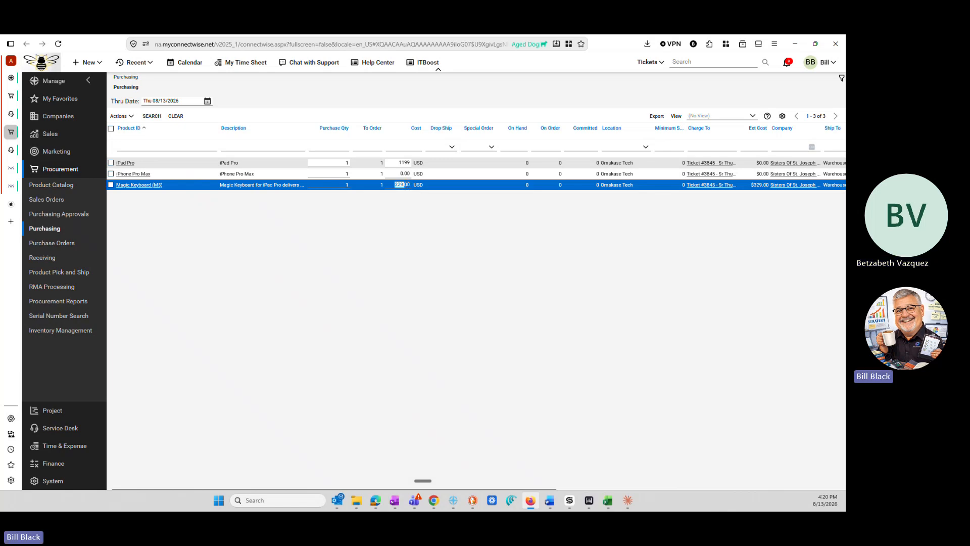
text(29900.)
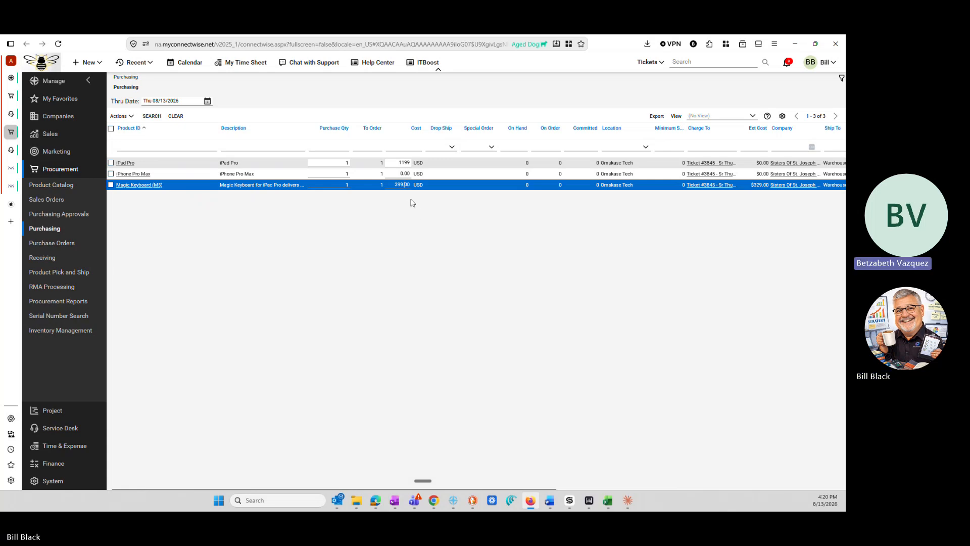
- Set the iPhone Pro Max's cost in the Purchasing list to 1099
click(403, 174)
double_click(402, 173)
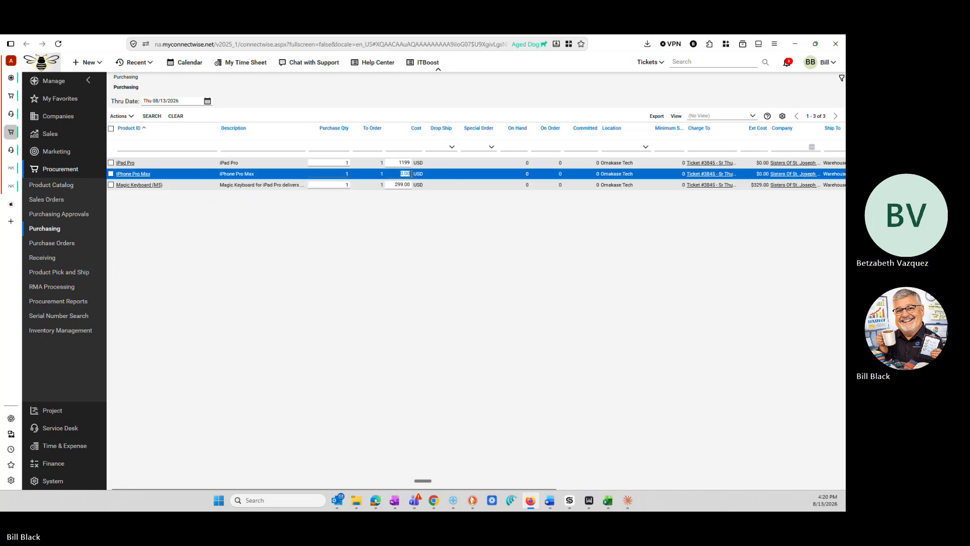
text(999)
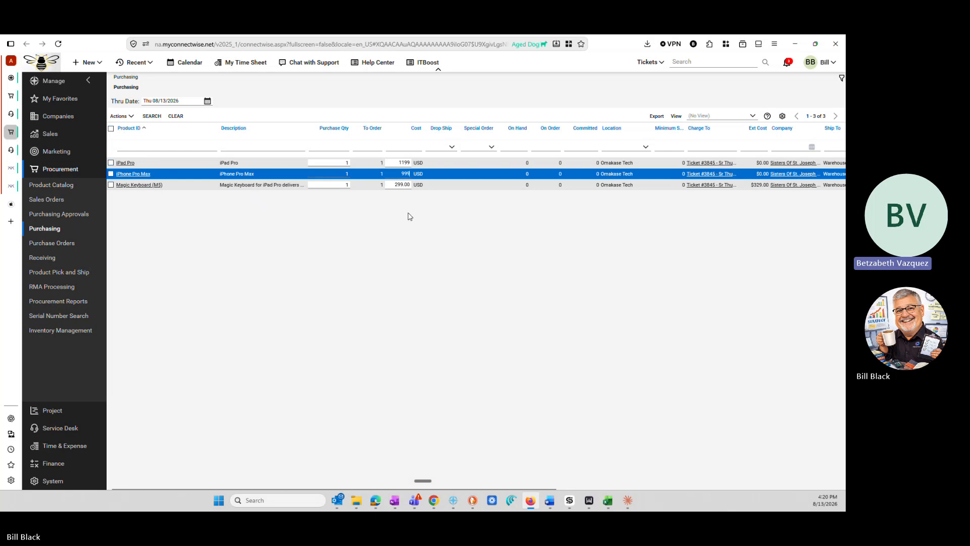
click(399, 163)
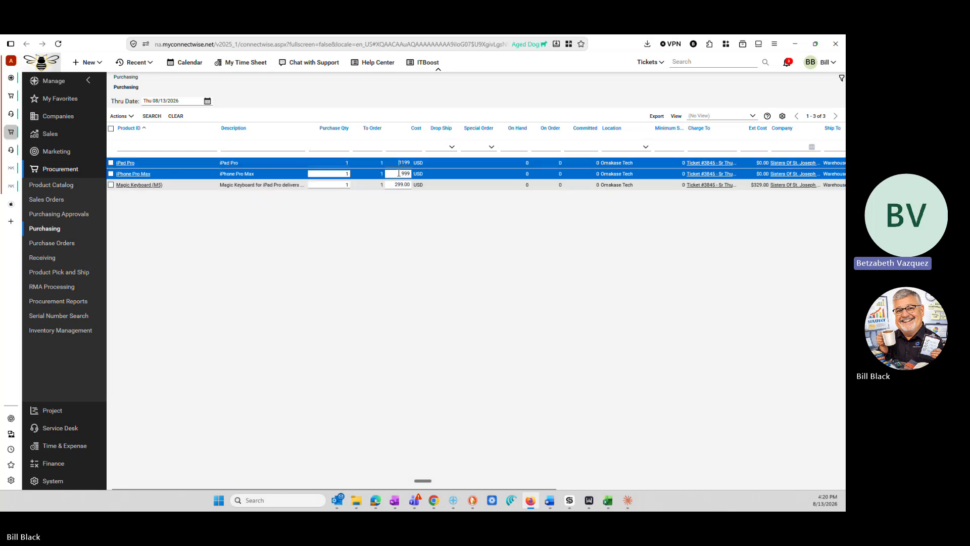
click(399, 174)
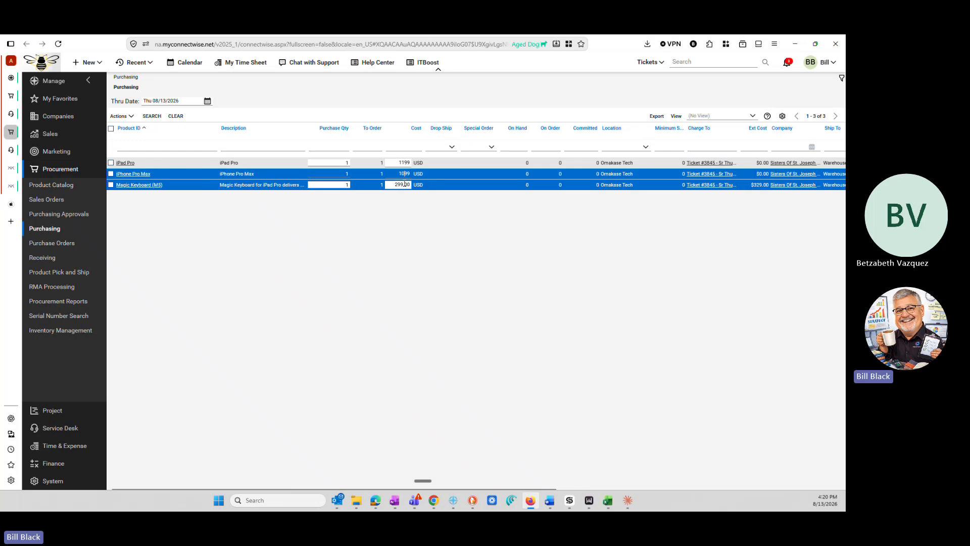
- Recheck the 11-inch iPad Pro's price on Apple's store page and return to the Purchasing list
click(405, 162)
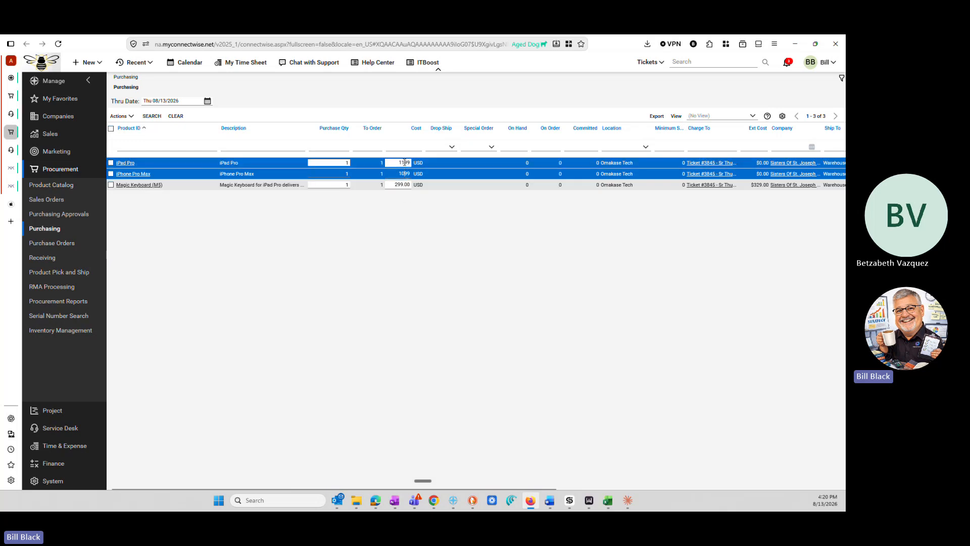
click(11, 204)
scroll(598, 361, down, 2)
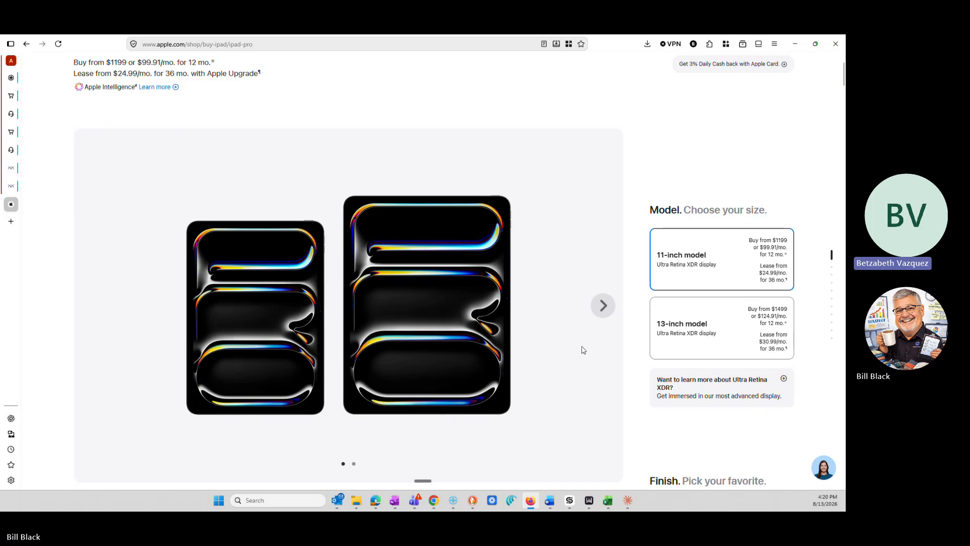
click(608, 317)
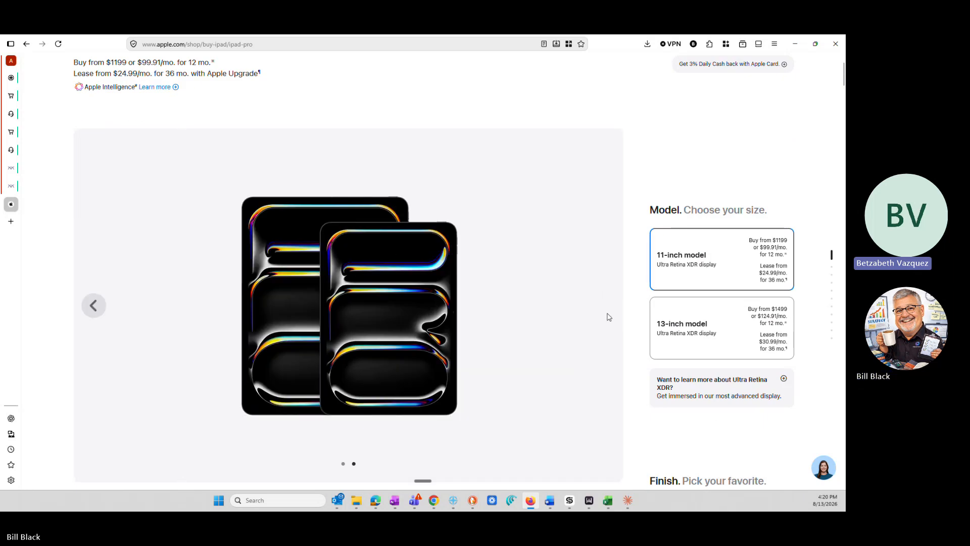
scroll(608, 318, down, 1)
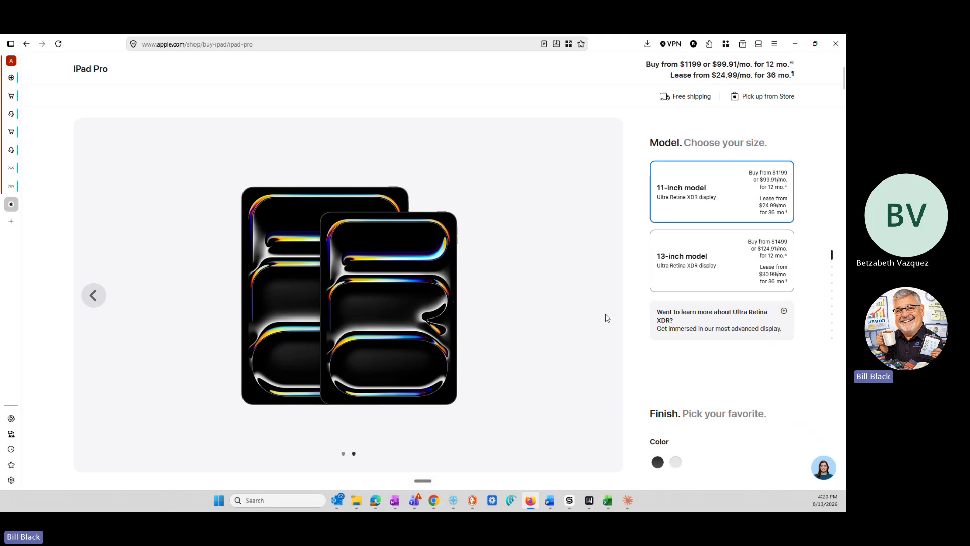
scroll(607, 317, up, 3)
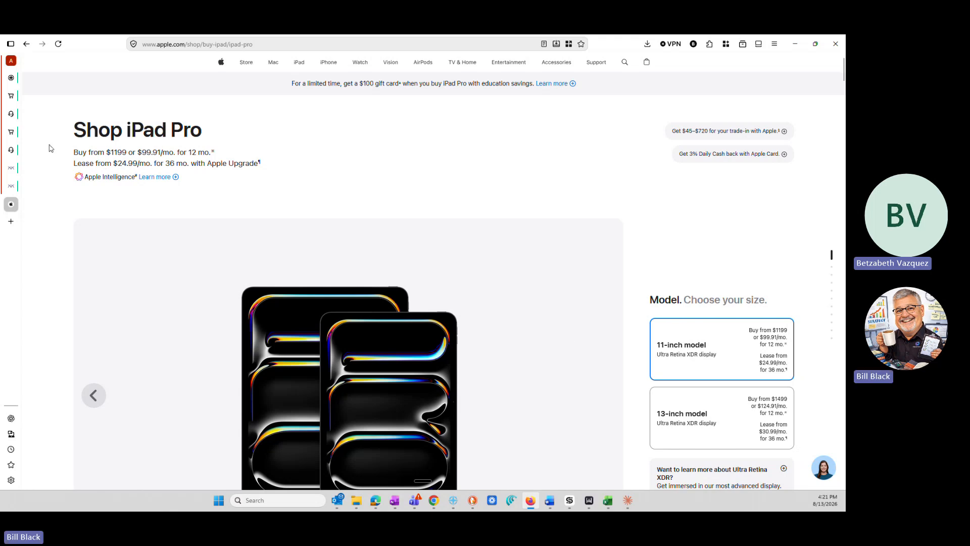
click(11, 132)
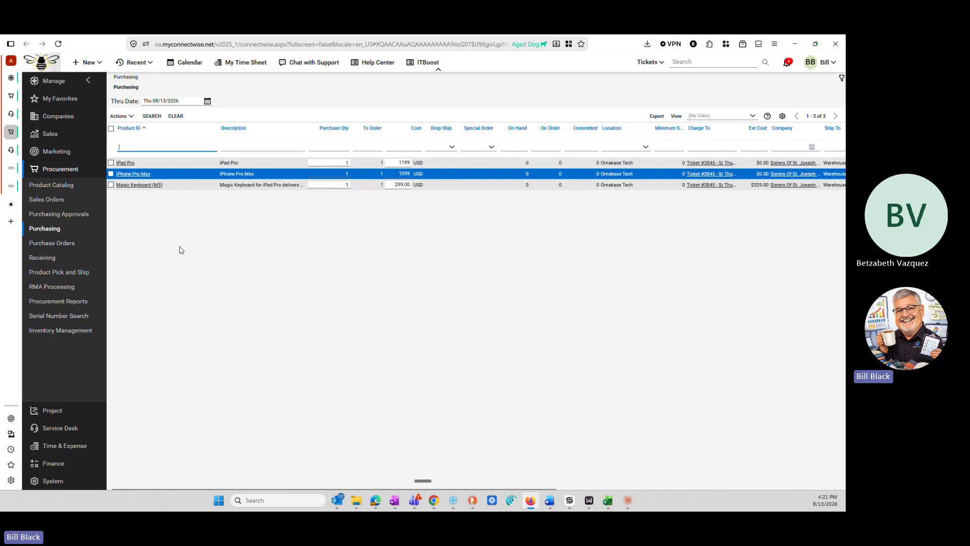
- Compare the product costs listed on the service ticket with those entered in the Purchasing list
click(405, 163)
click(10, 114)
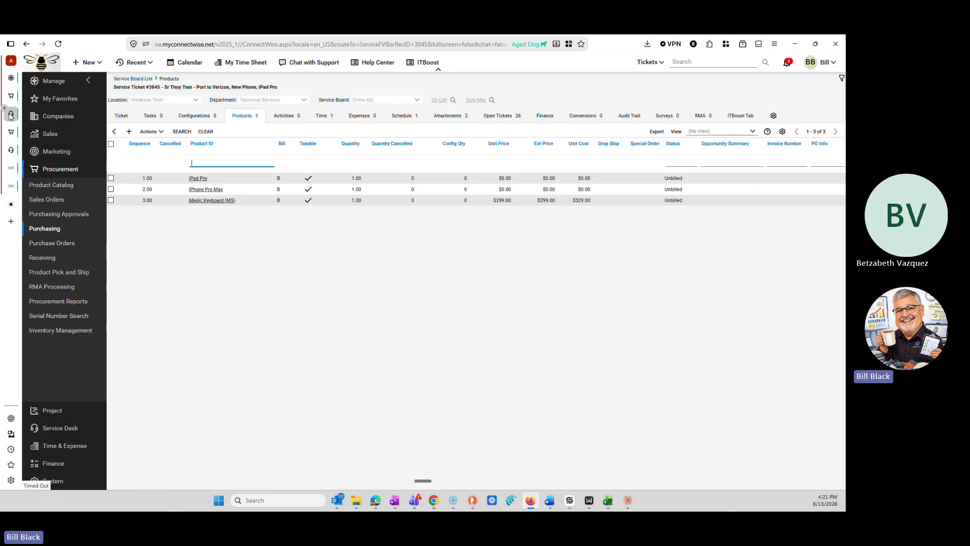
click(10, 131)
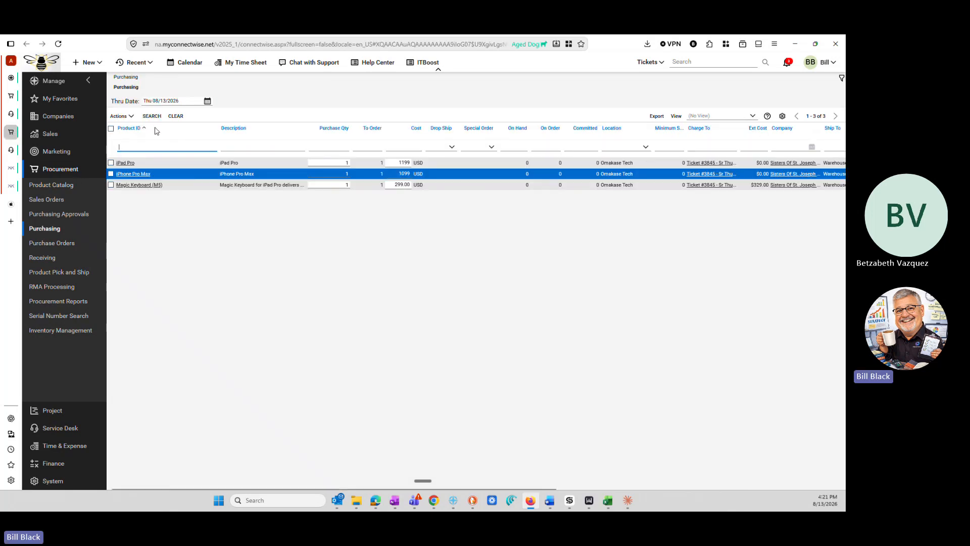
drag(114, 87, 124, 88)
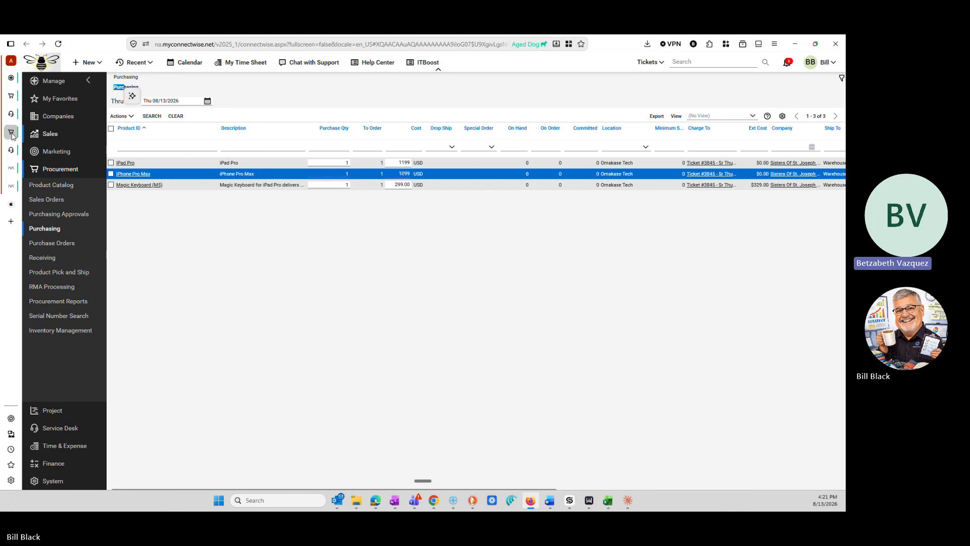
- Open the iPad Pro product on the service ticket and set its unit cost and unit price to 1199
click(11, 115)
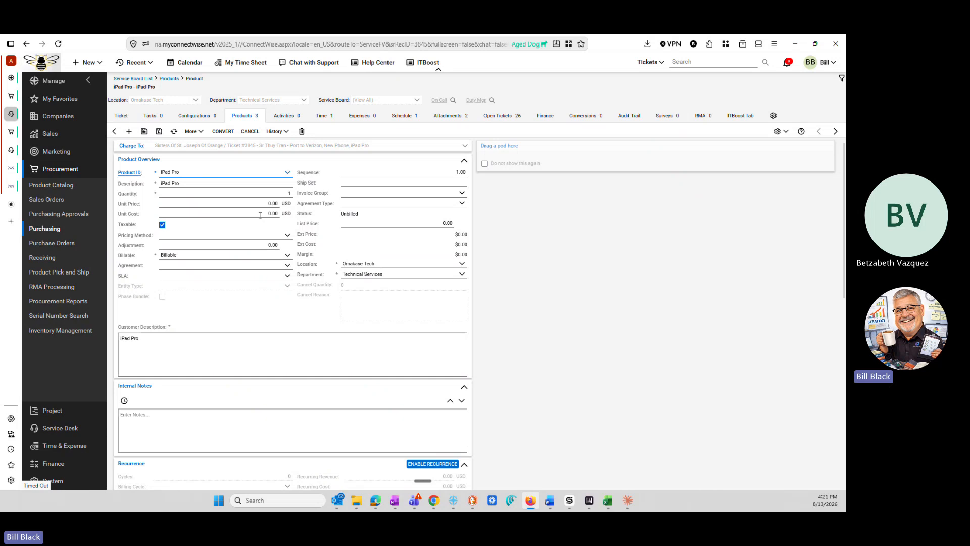
click(260, 215)
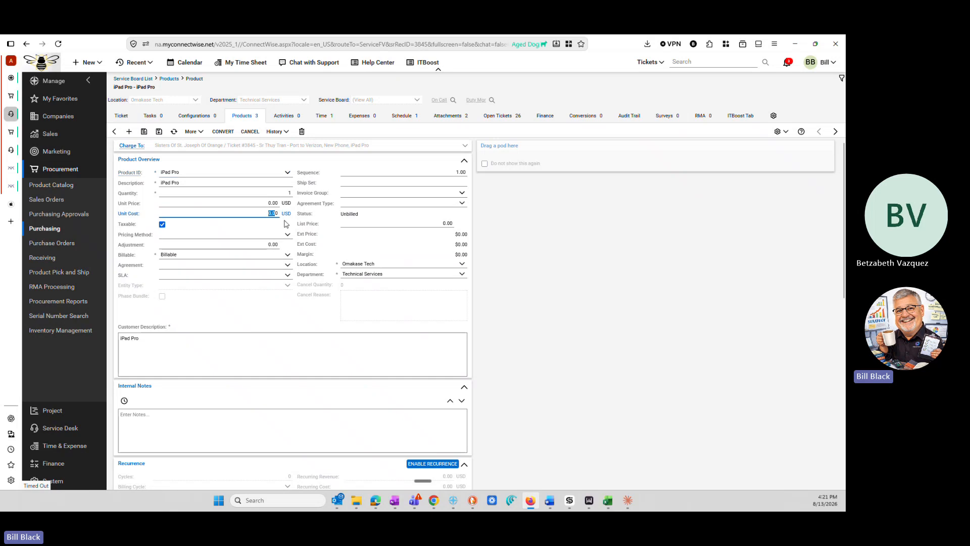
key(BackSpace)
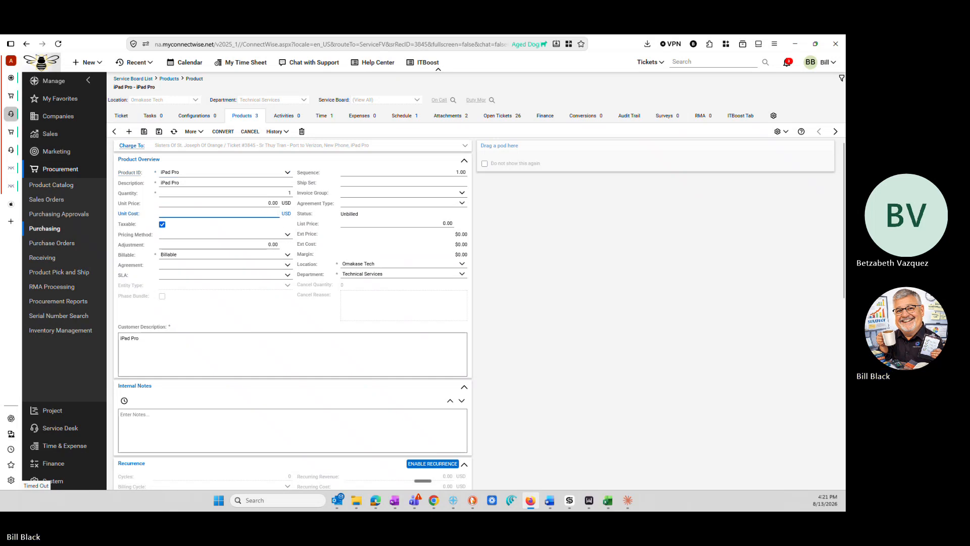
text(1,199)
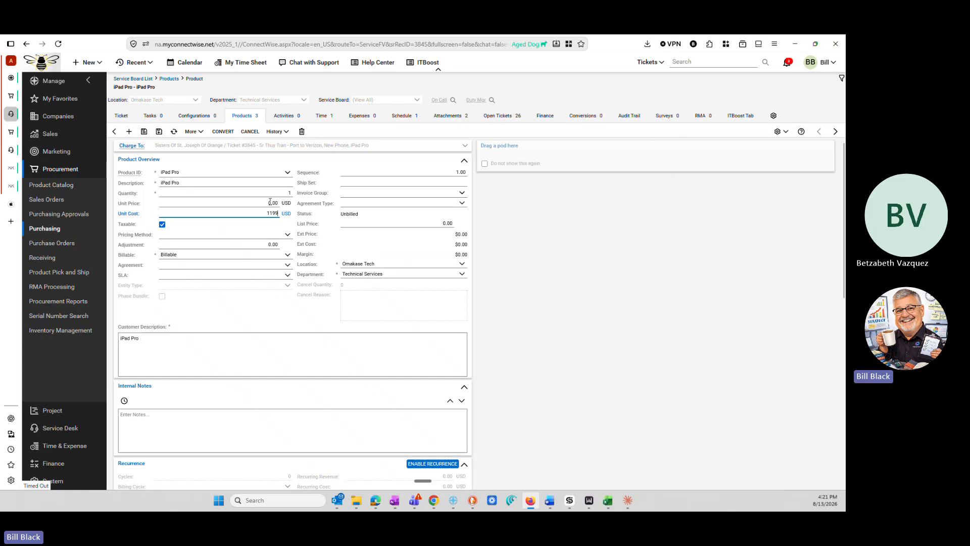
key(Tab)
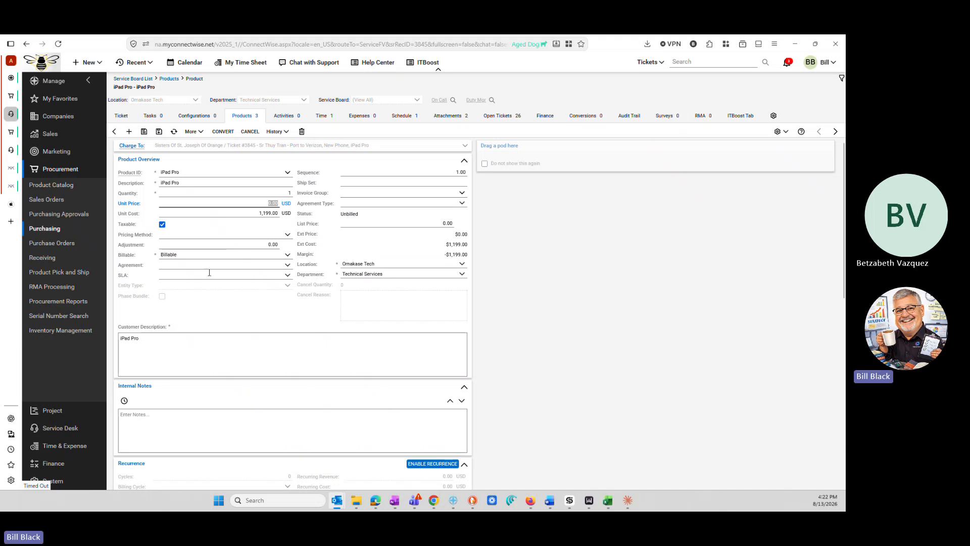
click(253, 203)
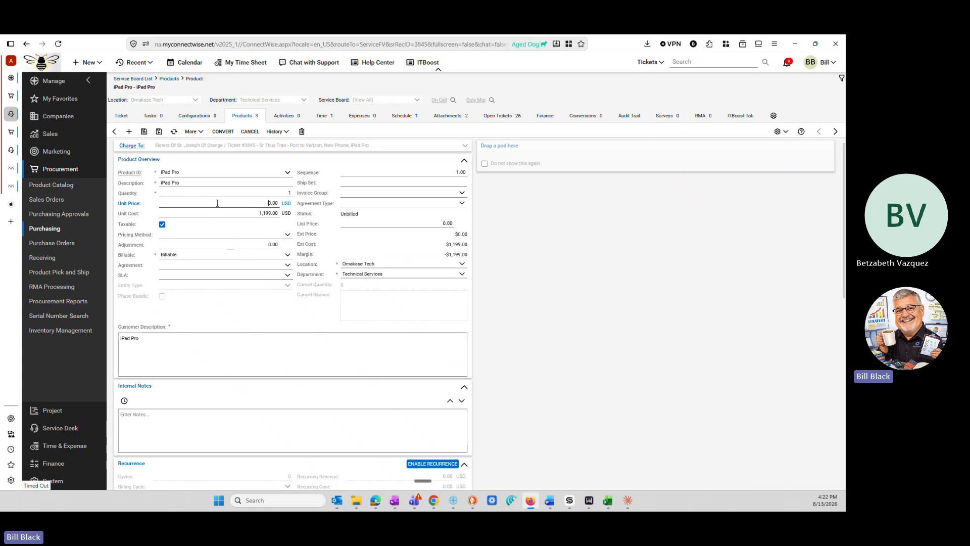
double_click(273, 202)
text(1199)
click(205, 335)
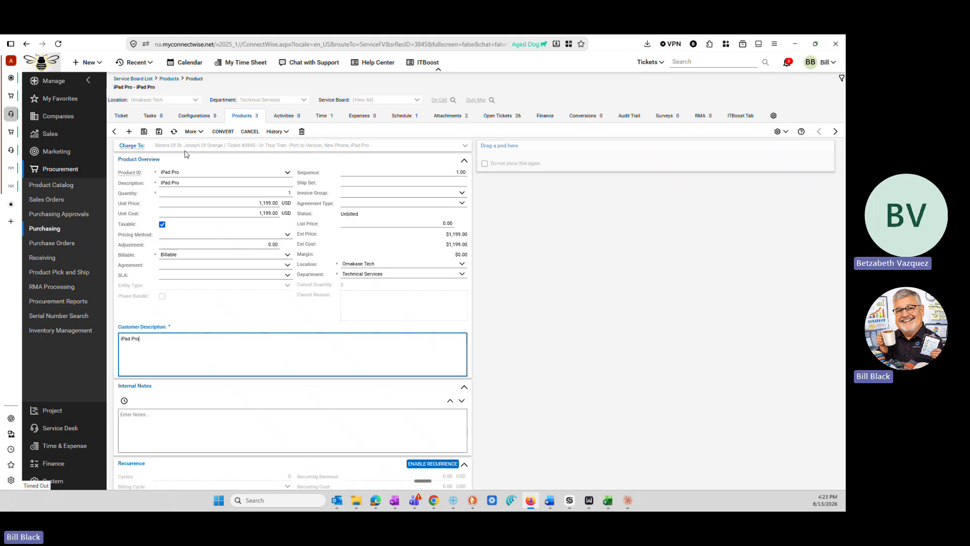
- Show the Purchasing list and the service ticket's iPad Pro product side by side in a split view
mouse_move(10, 137)
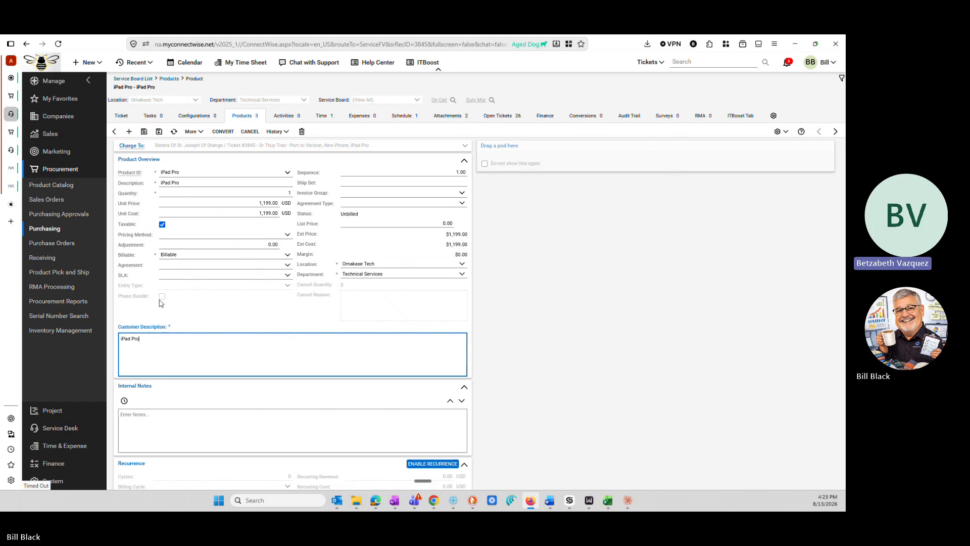
right_click(13, 137)
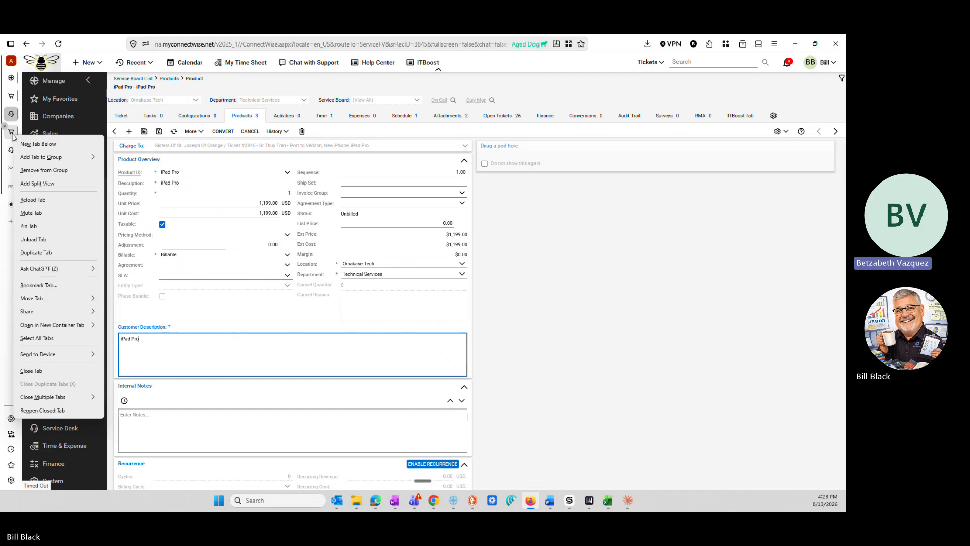
click(50, 184)
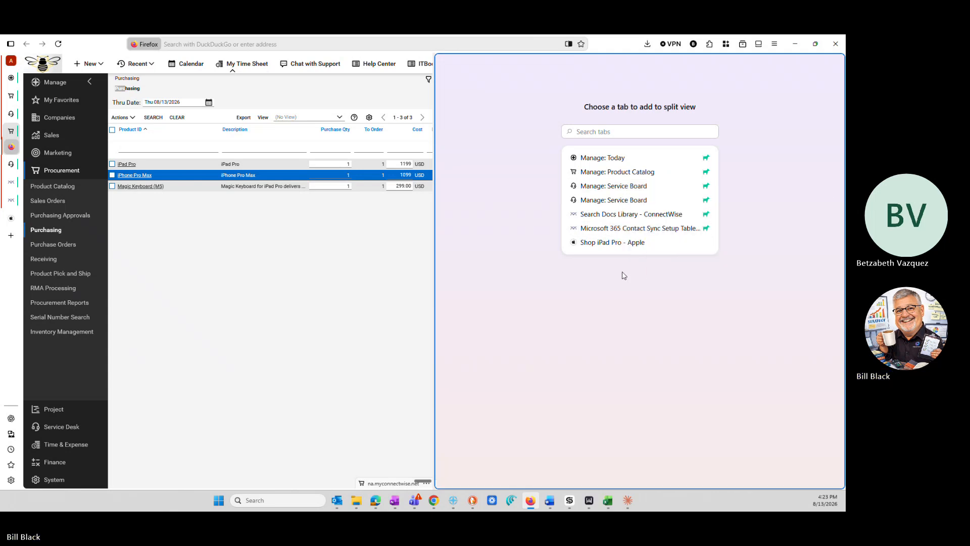
click(617, 186)
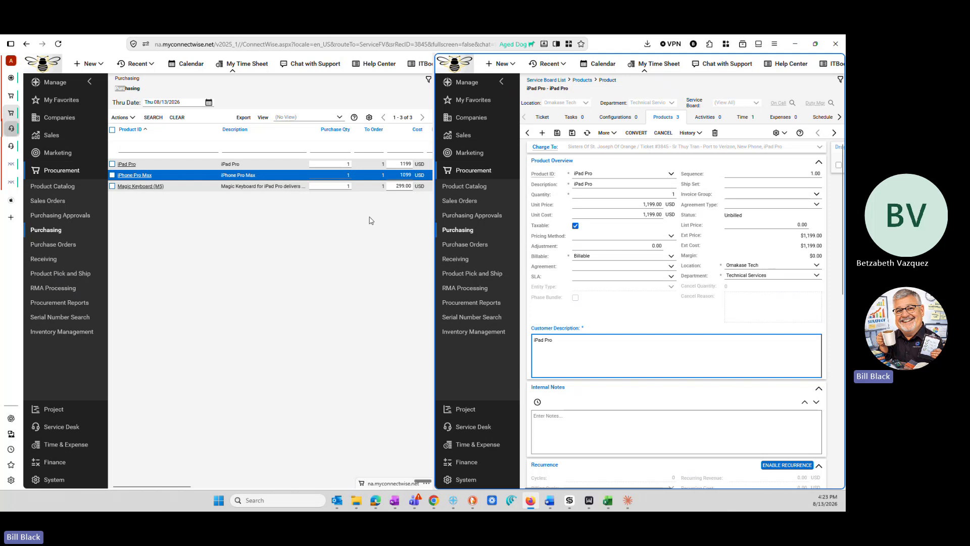
click(141, 91)
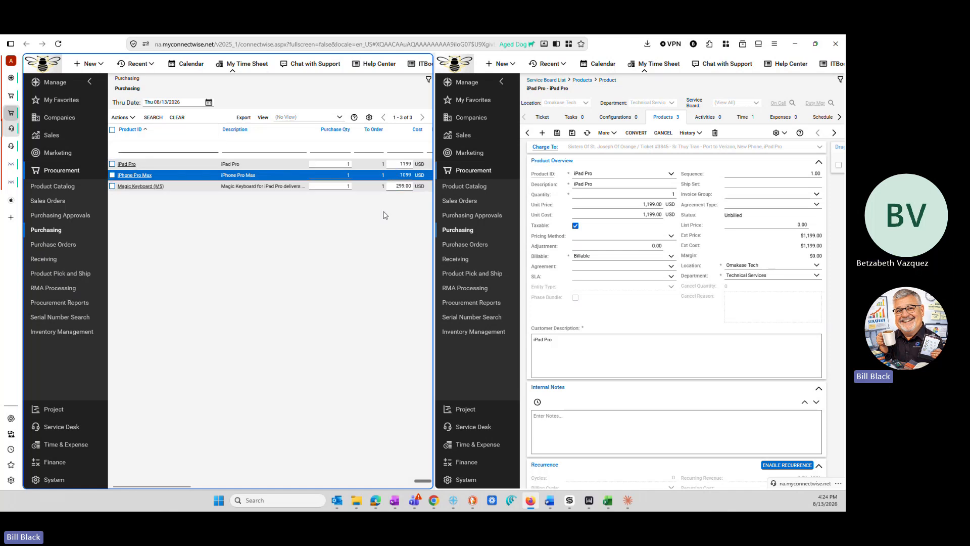
- Check the iPad Pro's unit cost and unit price against the Purchasing list, and save and close the product
click(641, 217)
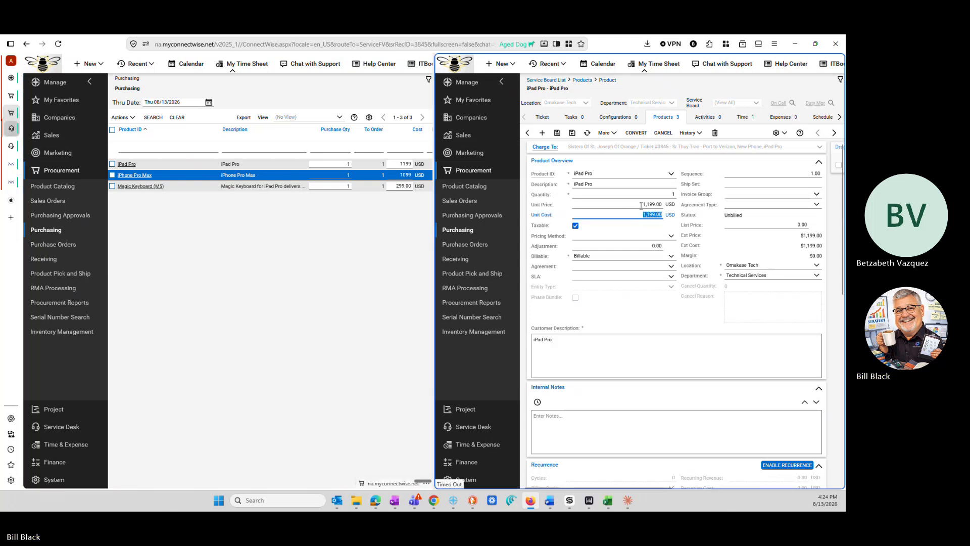
click(641, 203)
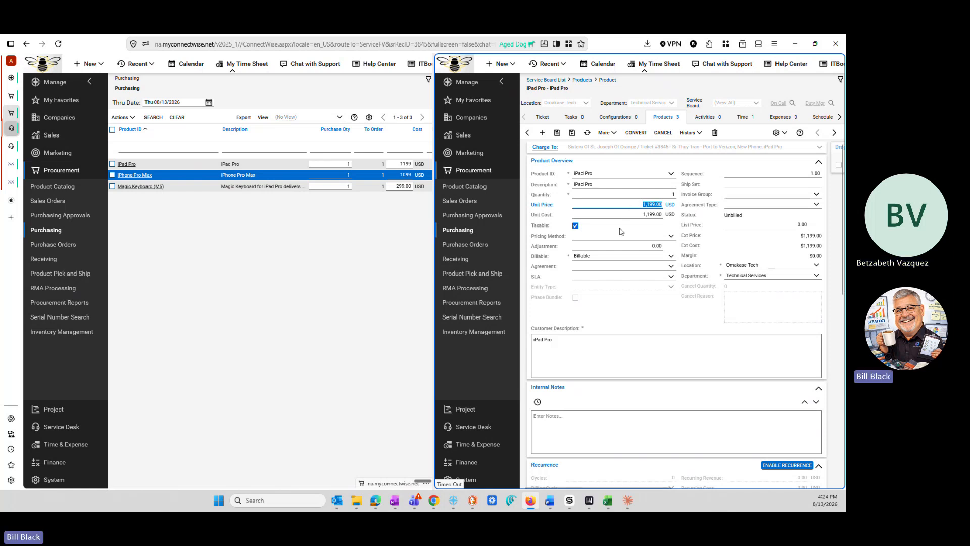
click(640, 207)
drag(642, 205, 661, 204)
click(642, 214)
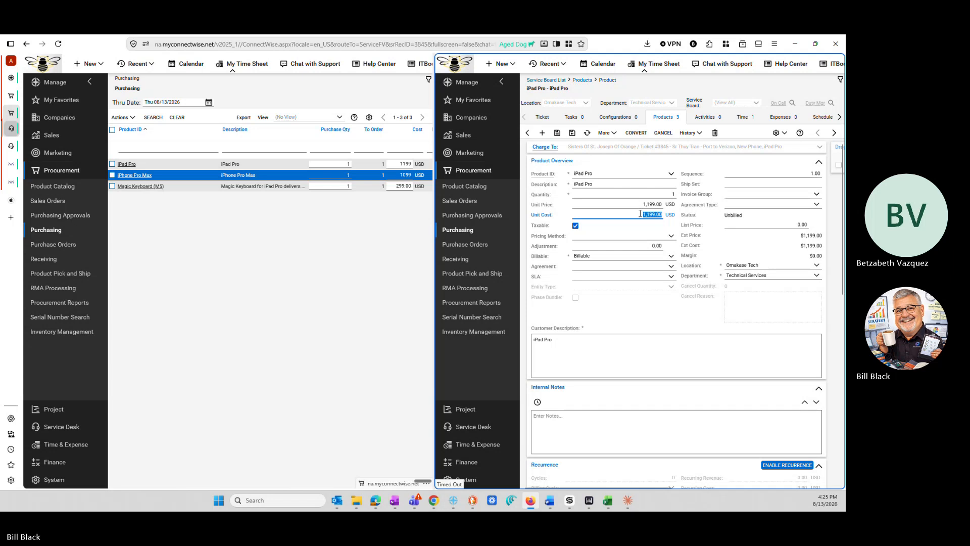
click(640, 213)
click(571, 134)
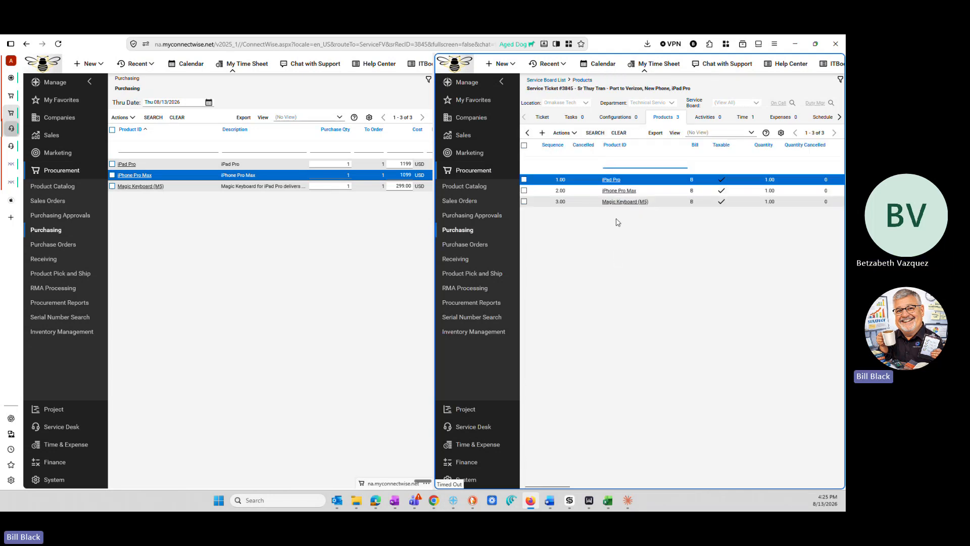
- Set the unit cost and unit price of the ticket's iPhone Pro Max product to 1099, and save and close it
click(624, 191)
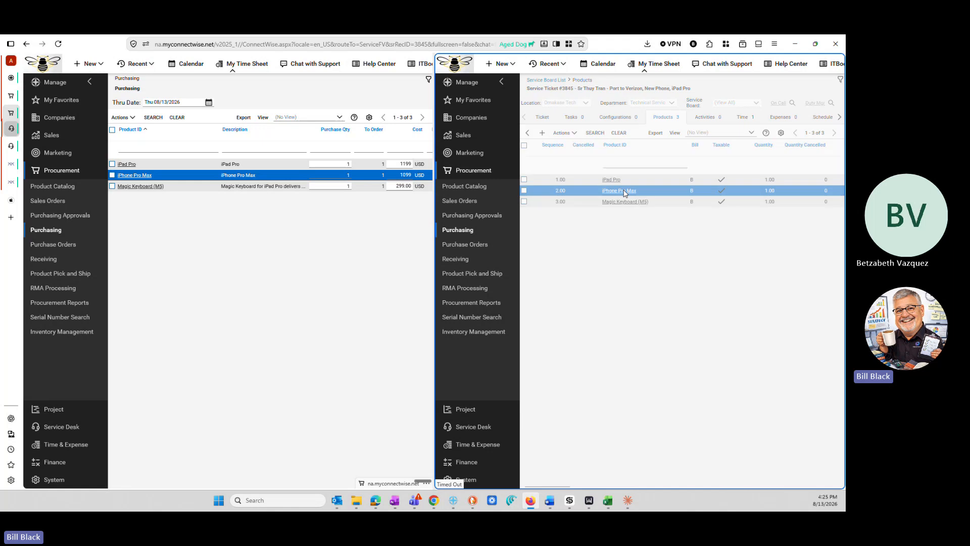
click(642, 213)
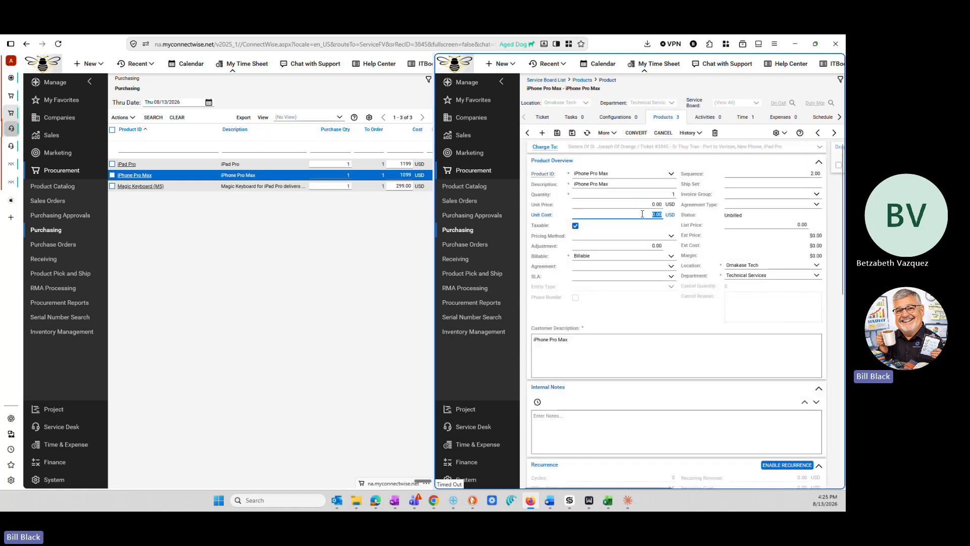
text(1099)
click(631, 202)
text(1)
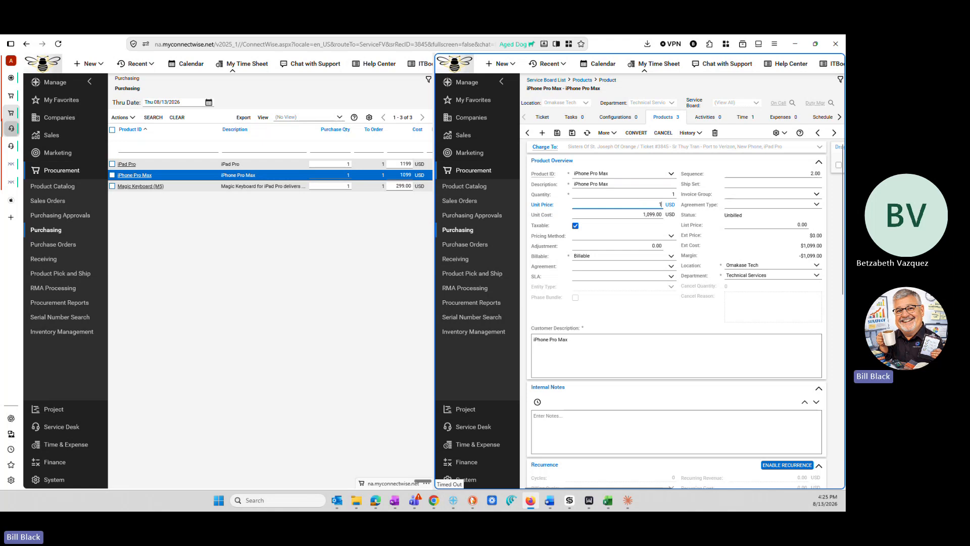
click(642, 231)
click(572, 132)
- Set the unit cost of the ticket's Magic Keyboard (M5) product to 299, check its unit price, and save and close it
click(619, 201)
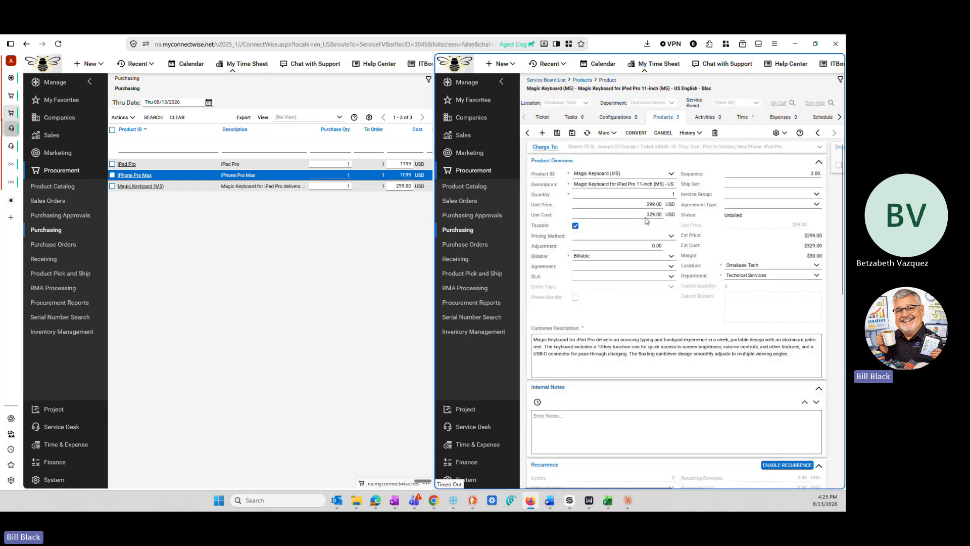
click(645, 216)
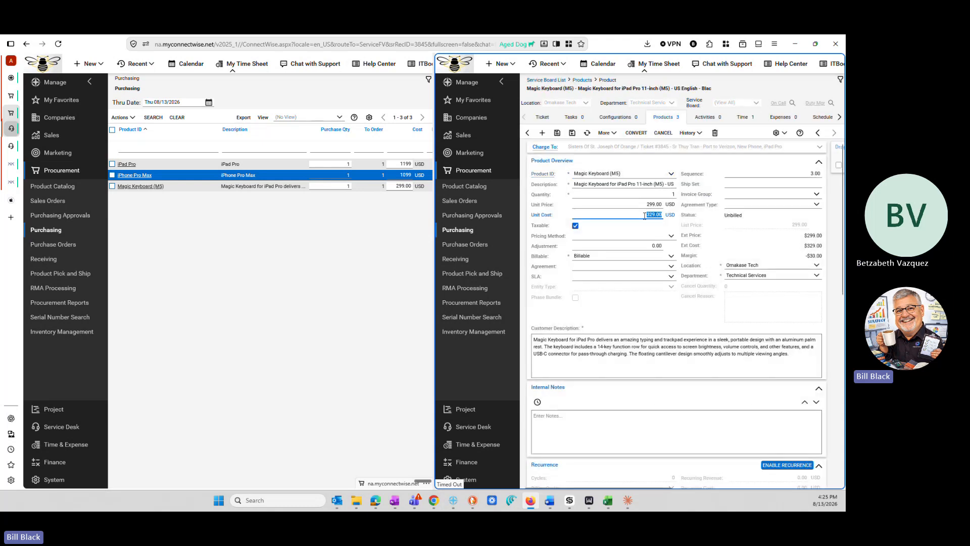
text(299)
click(646, 204)
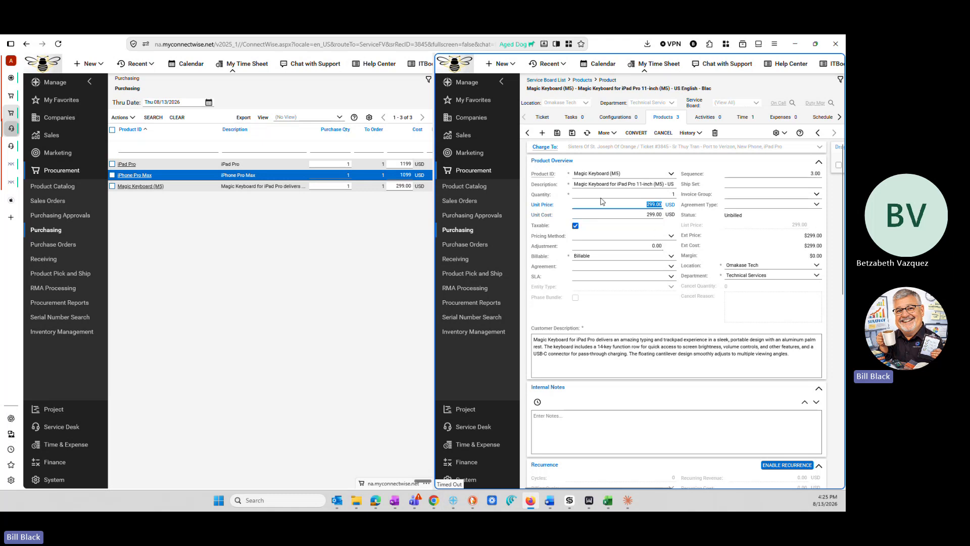
click(571, 133)
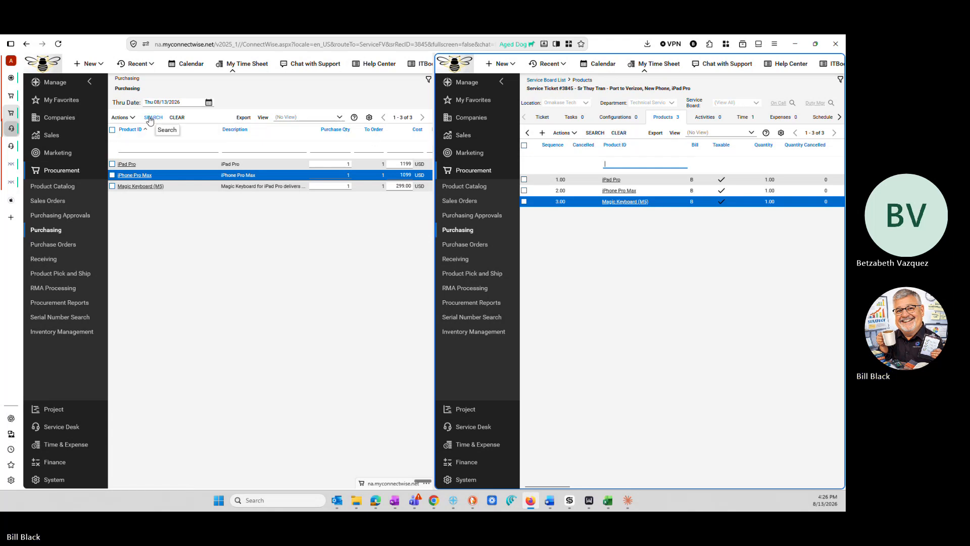
- Return to the service ticket's main details and separate the split view so the ticket fills the window
click(252, 186)
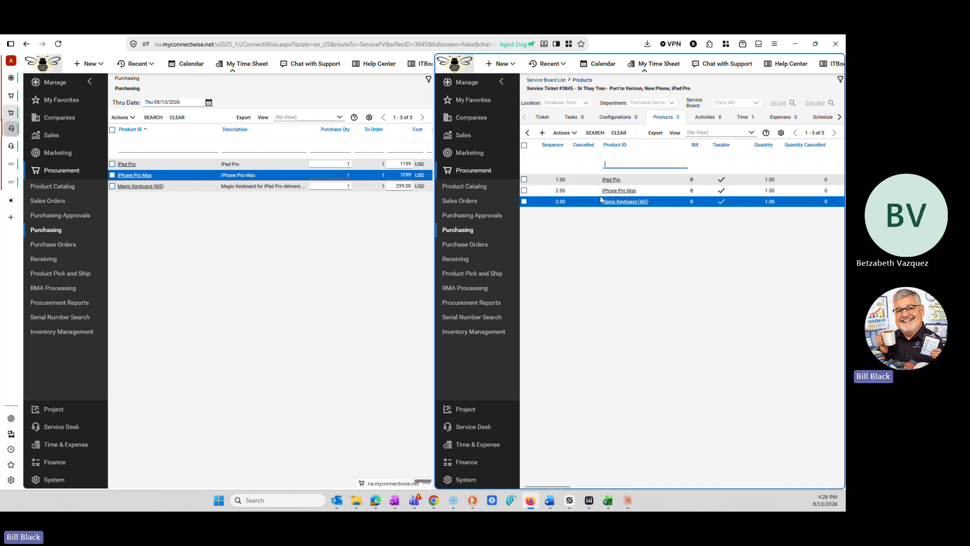
click(542, 116)
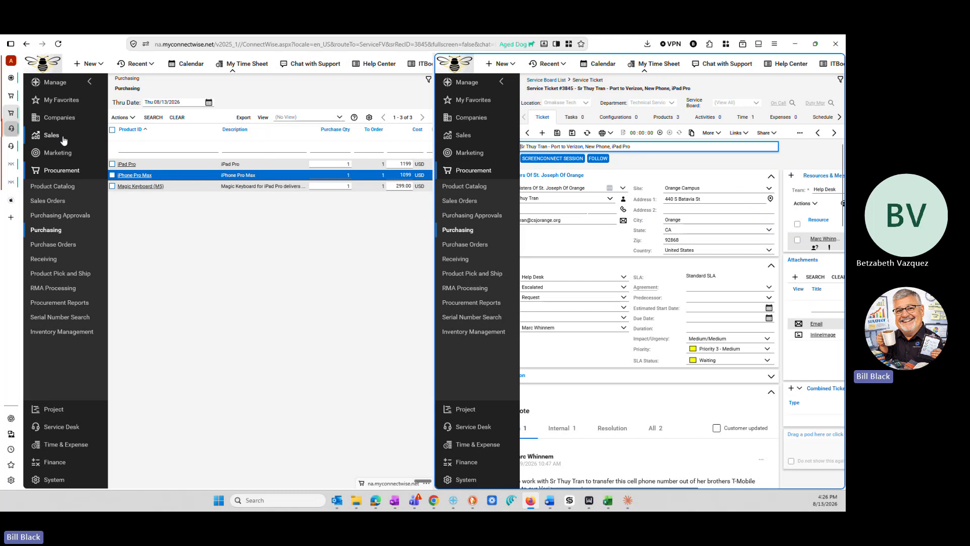
right_click(10, 129)
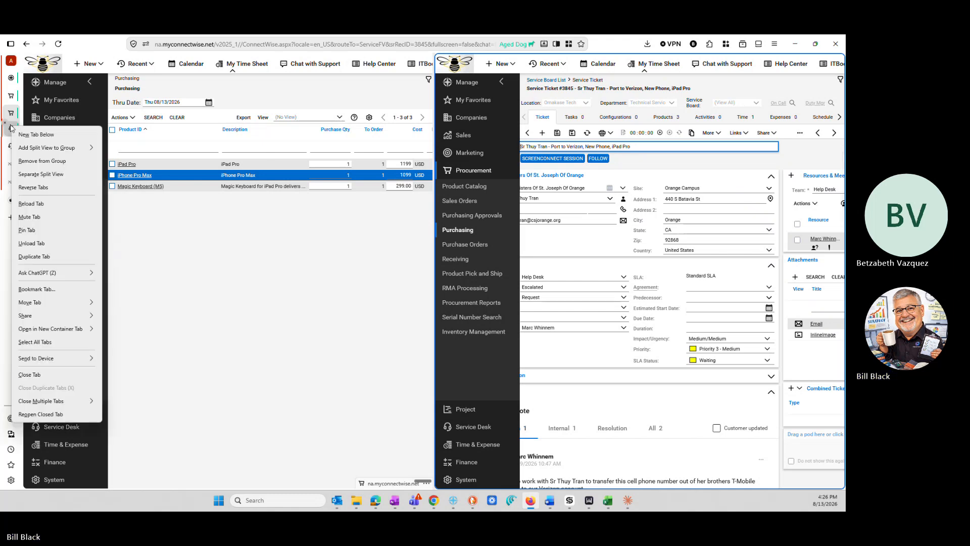
click(41, 173)
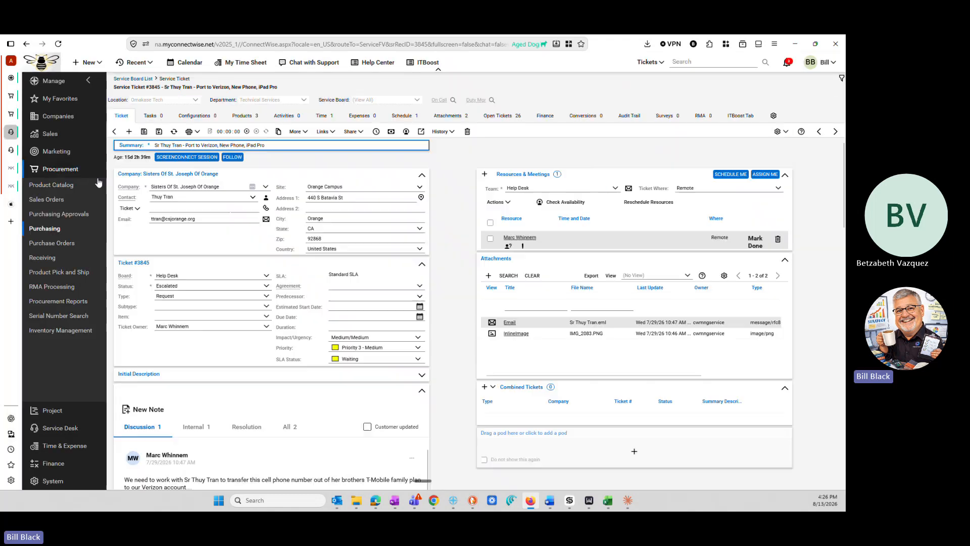
- Review the service ticket's financial recap and its internal note about the hardware to order
click(544, 116)
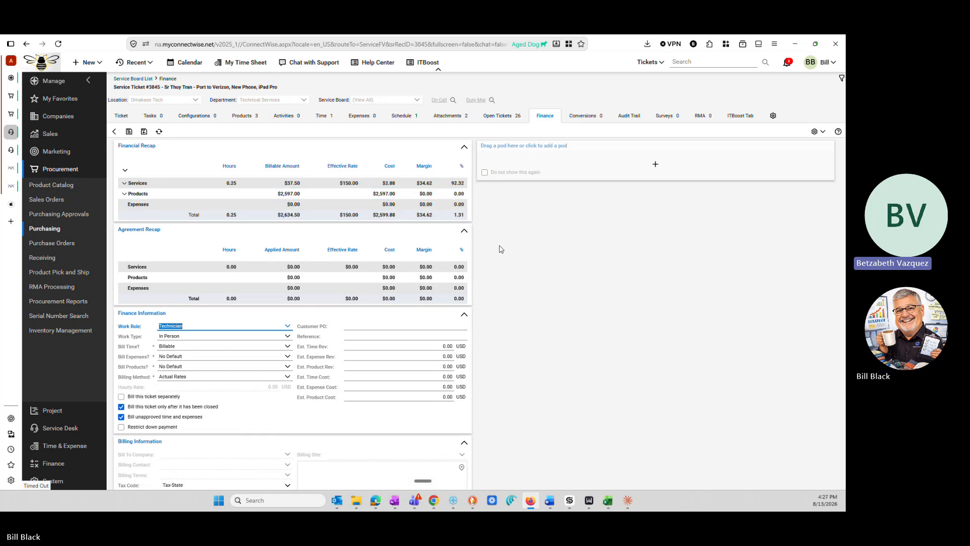
click(123, 116)
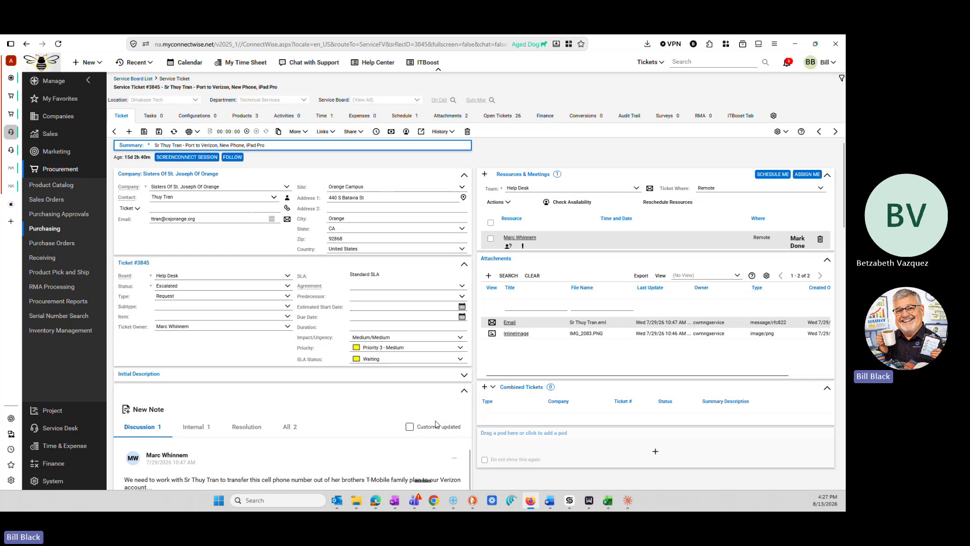
click(196, 427)
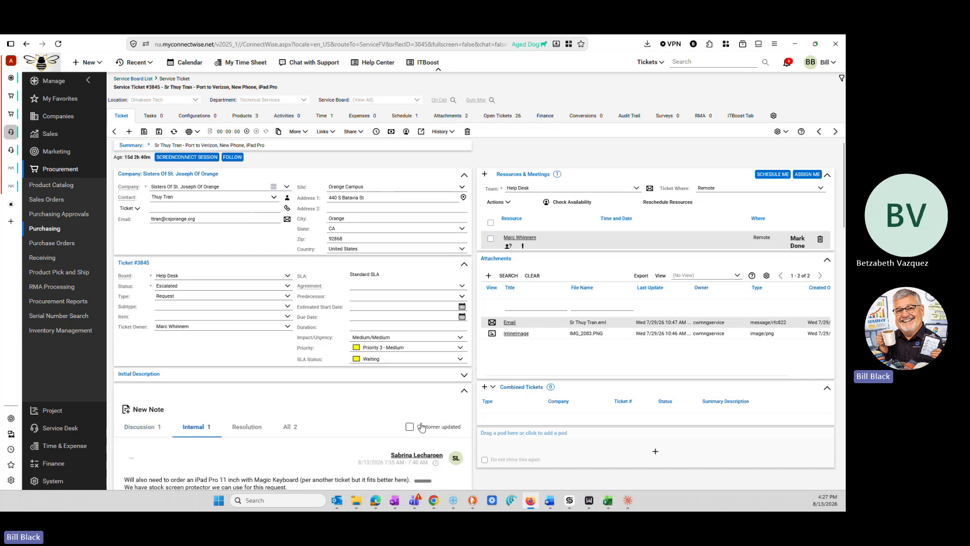
scroll(418, 413, down, 1)
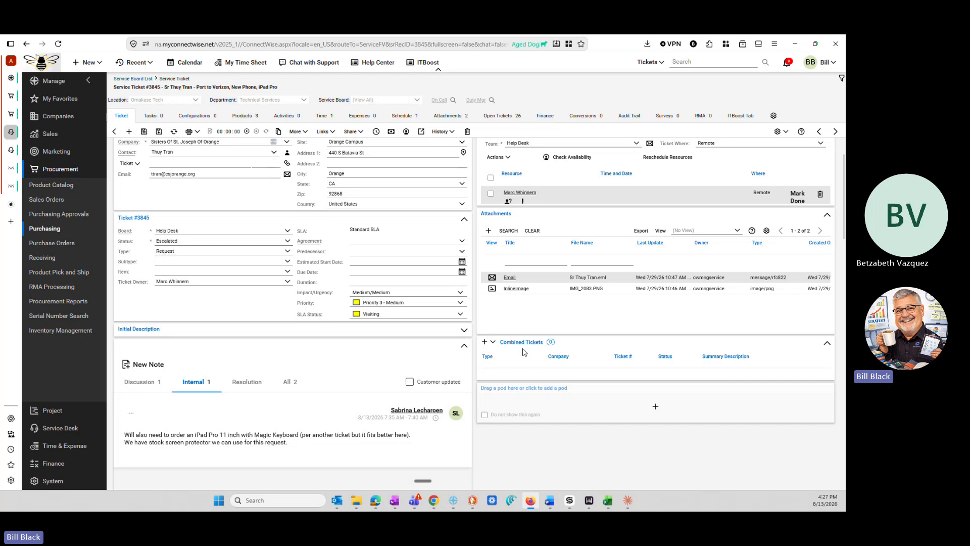
scroll(562, 359, up, 1)
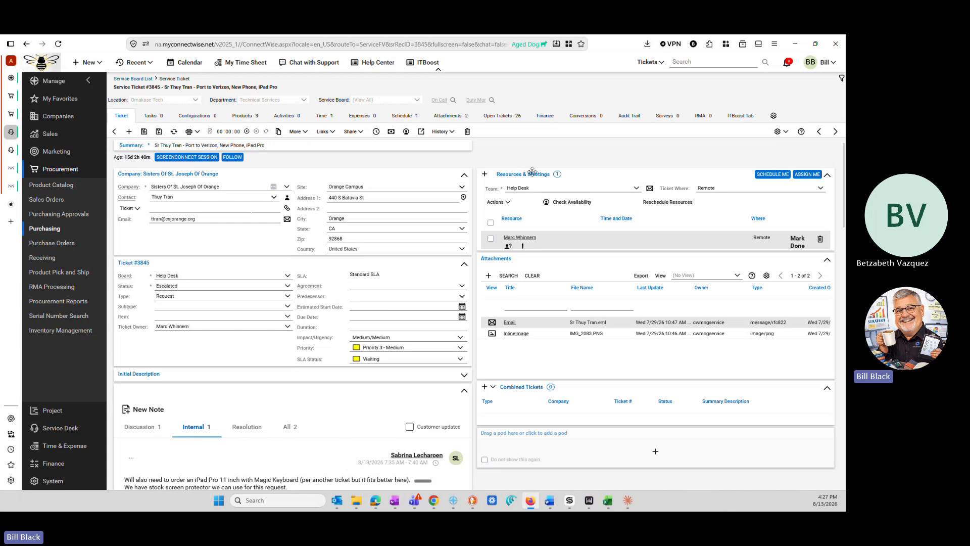
- Examine the service ticket's sections, including additional details, time budget, configurations, tasks, attachments and knowledge base
drag(533, 171, 589, 172)
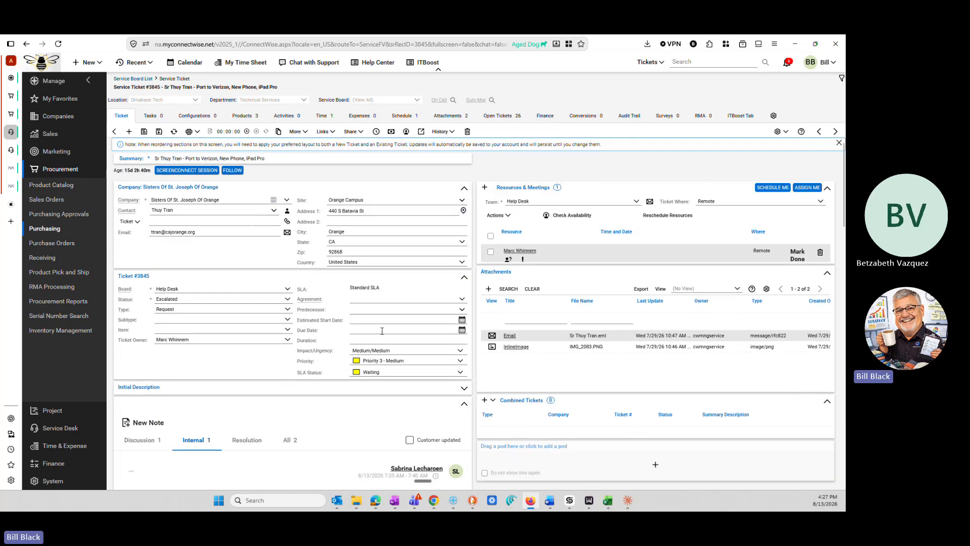
scroll(382, 331, down, 15)
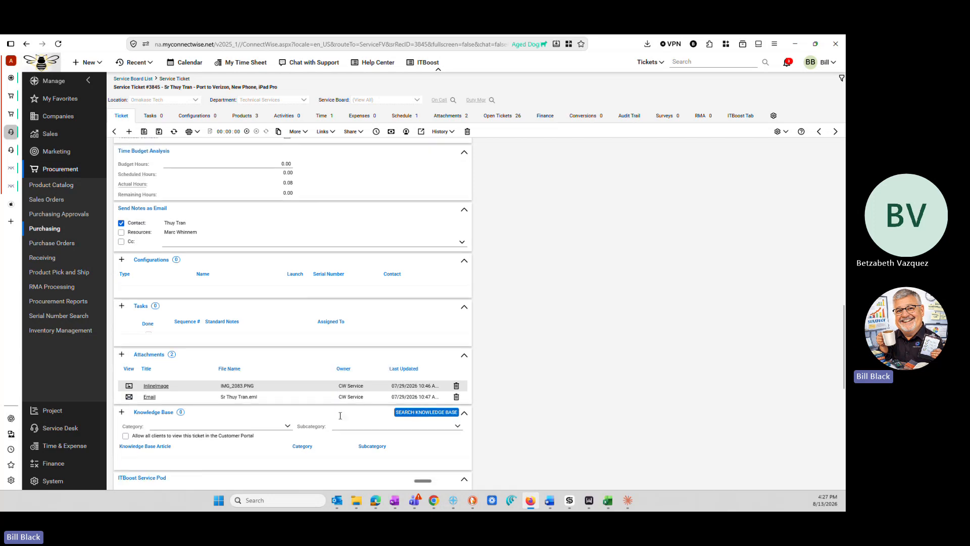
scroll(325, 282, down, 3)
scroll(310, 292, up, 4)
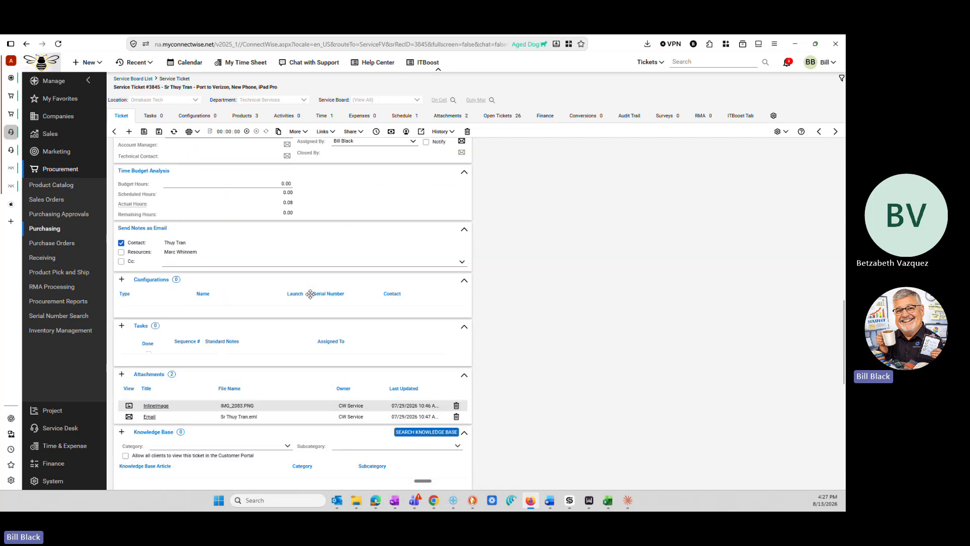
scroll(310, 294, up, 3)
scroll(300, 353, down, 4)
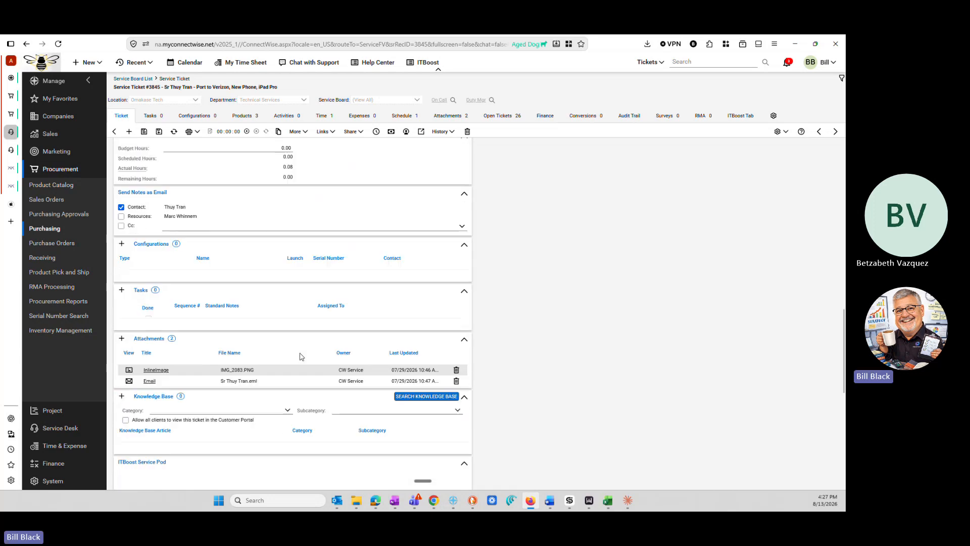
scroll(301, 357, up, 3)
scroll(304, 369, down, 1)
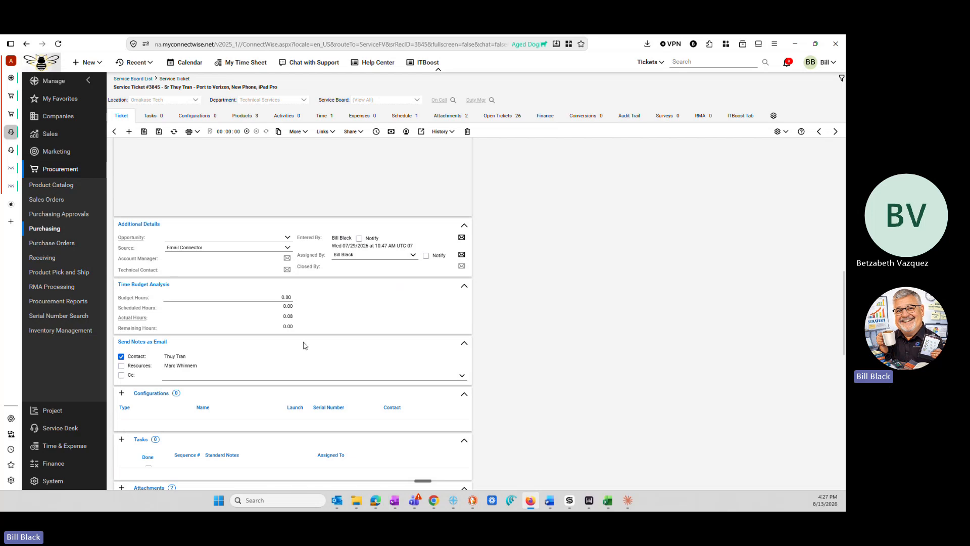
drag(285, 223, 324, 230)
scroll(359, 240, up, 6)
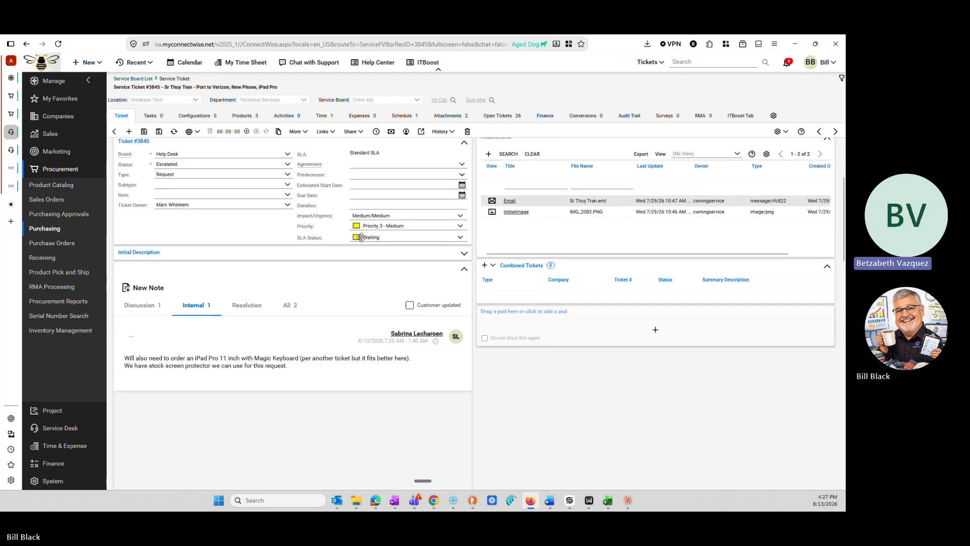
scroll(364, 248, up, 3)
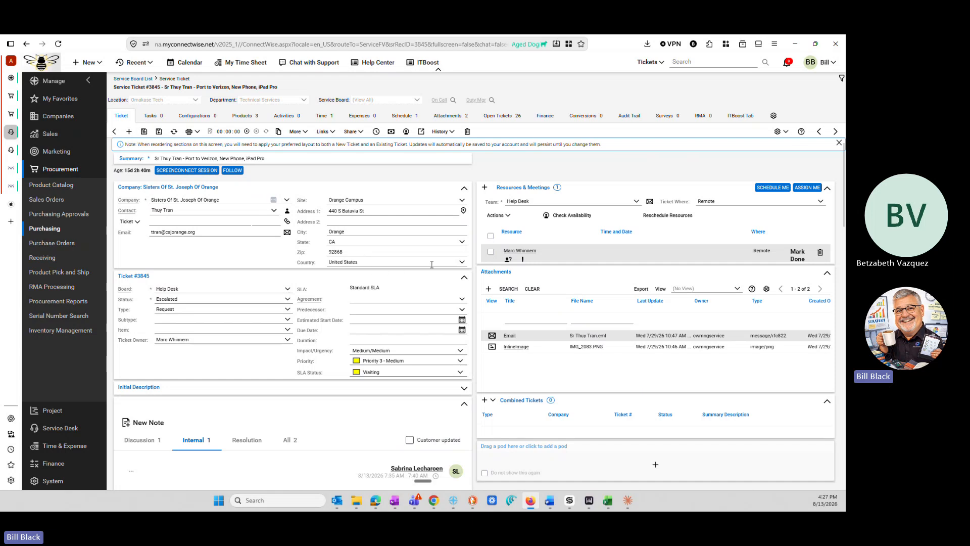
- Add the internal note's author as a second resource on the service ticket, without sending the assignment email
click(484, 188)
text(sab)
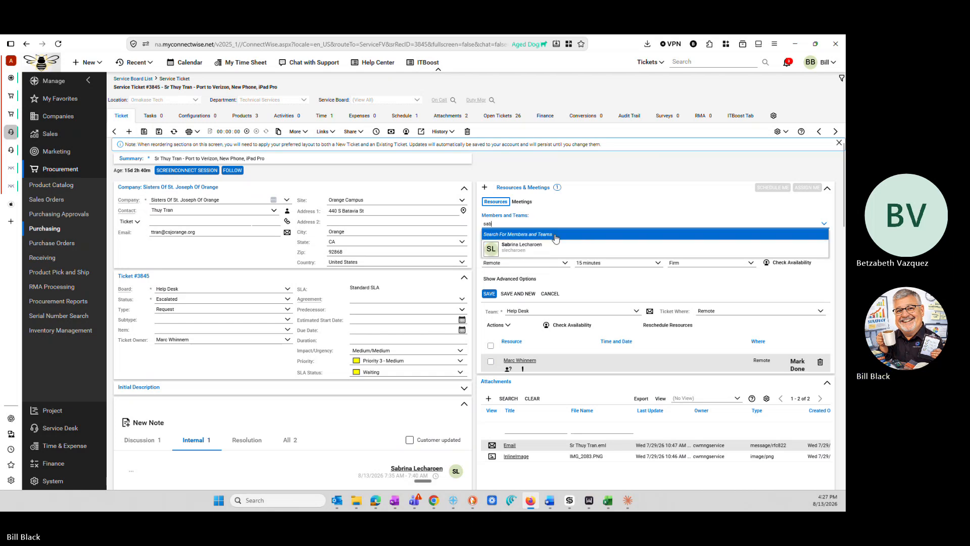
click(554, 245)
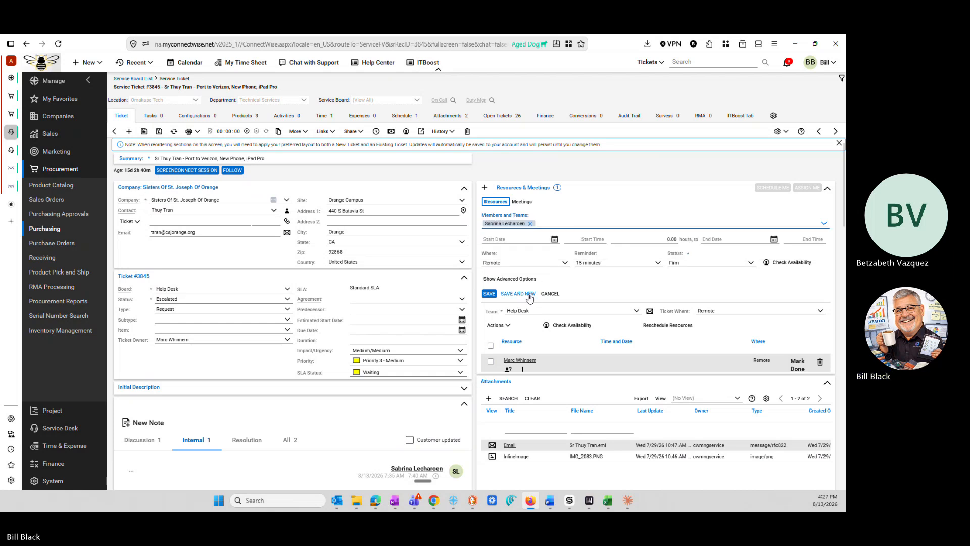
click(489, 293)
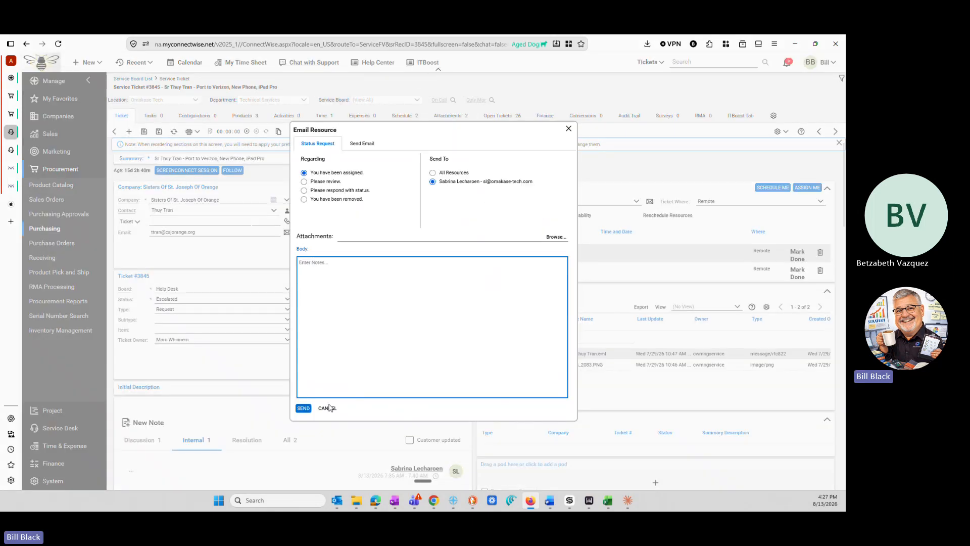
click(326, 406)
- Review the internal note about the hardware order and view the status-request email form for the second resource without sending it
scroll(460, 344, down, 2)
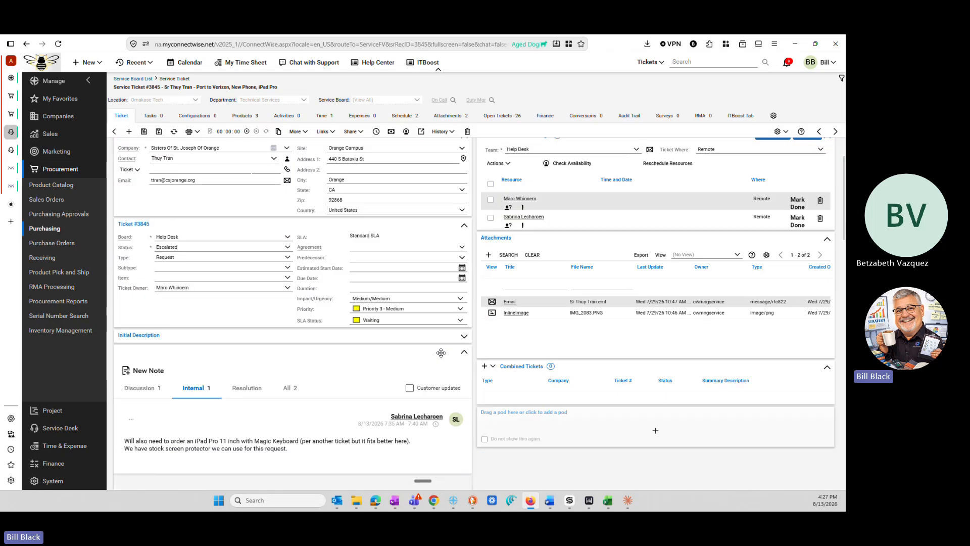
drag(230, 399, 174, 392)
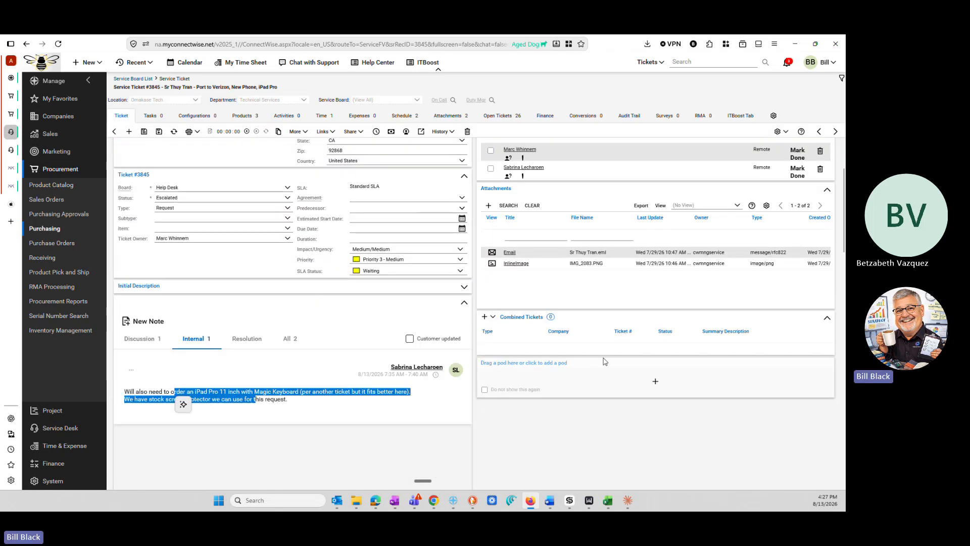
scroll(604, 362, up, 1)
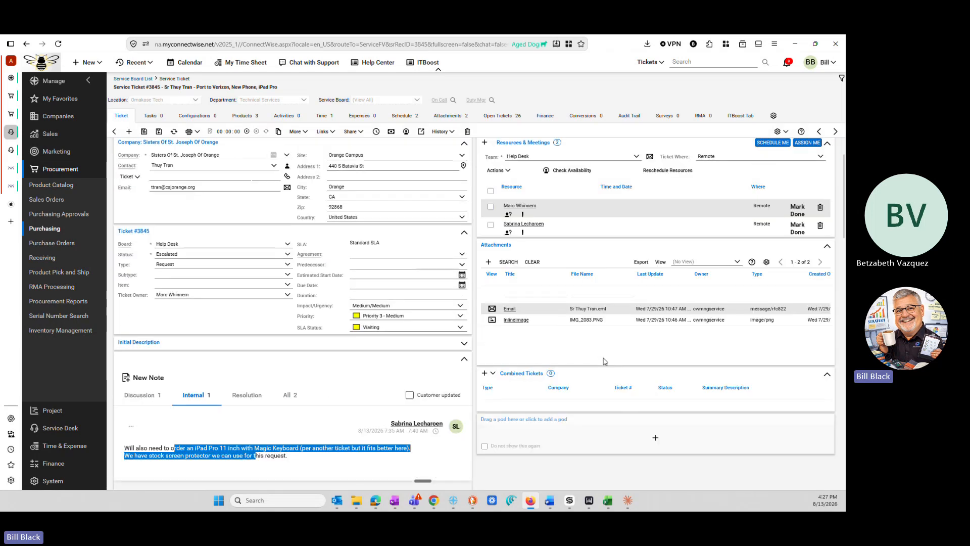
click(509, 235)
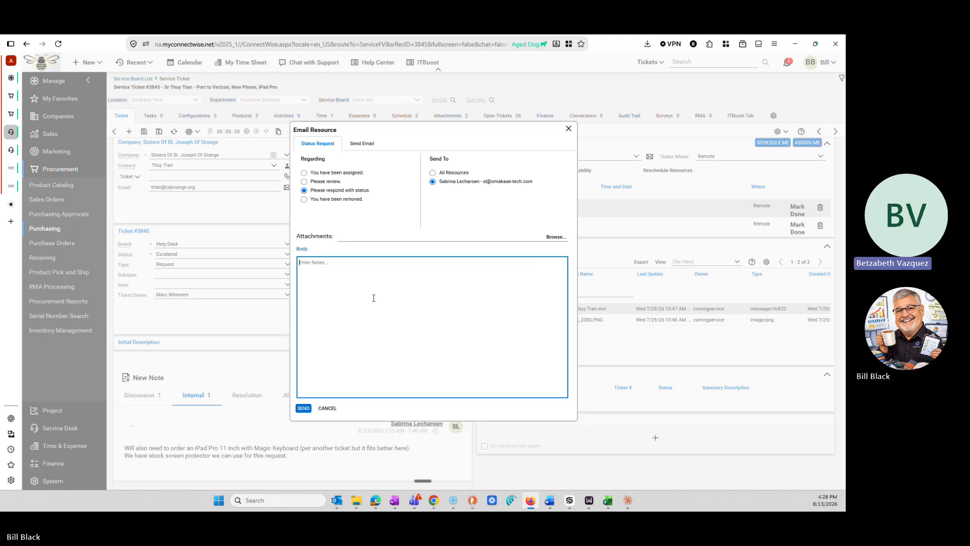
click(327, 408)
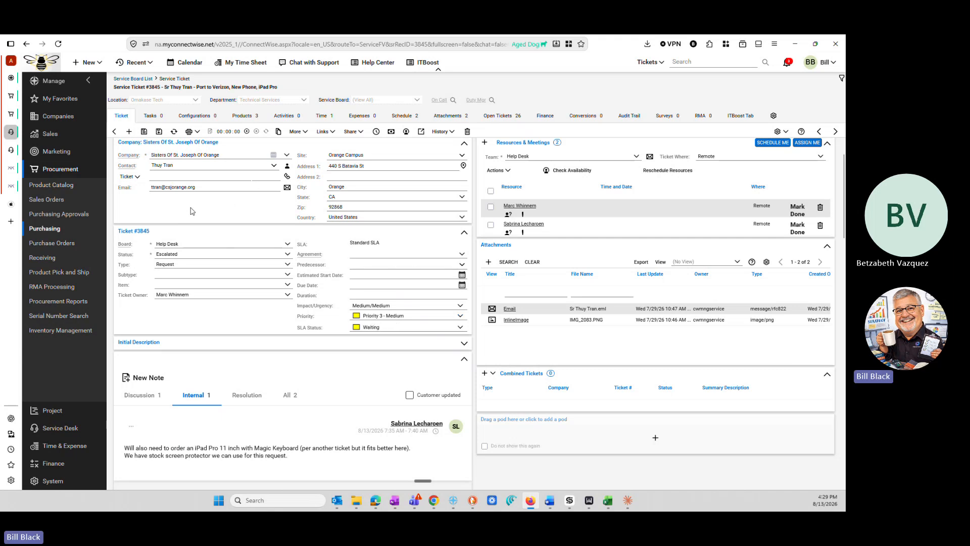
- Create a purchase order in Purchasing for the iPad Pro, iPhone Pro Max and Magic Keyboard (M5), using vendor Apple and warehouse Warehouse
click(12, 115)
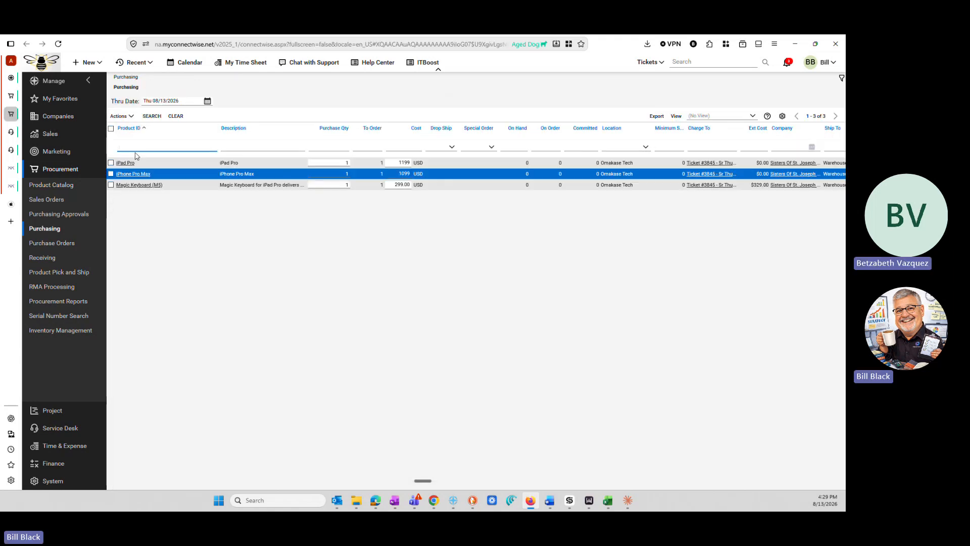
click(110, 129)
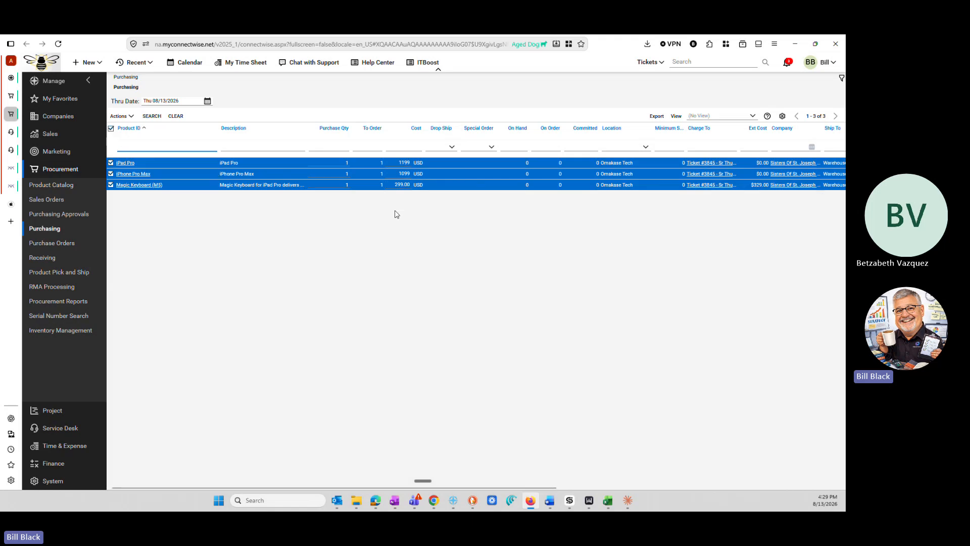
click(110, 129)
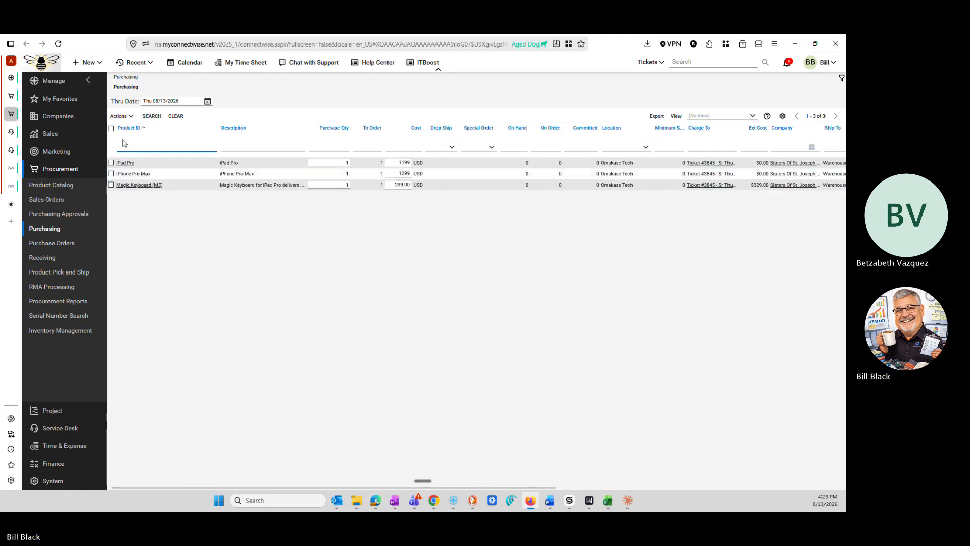
click(110, 129)
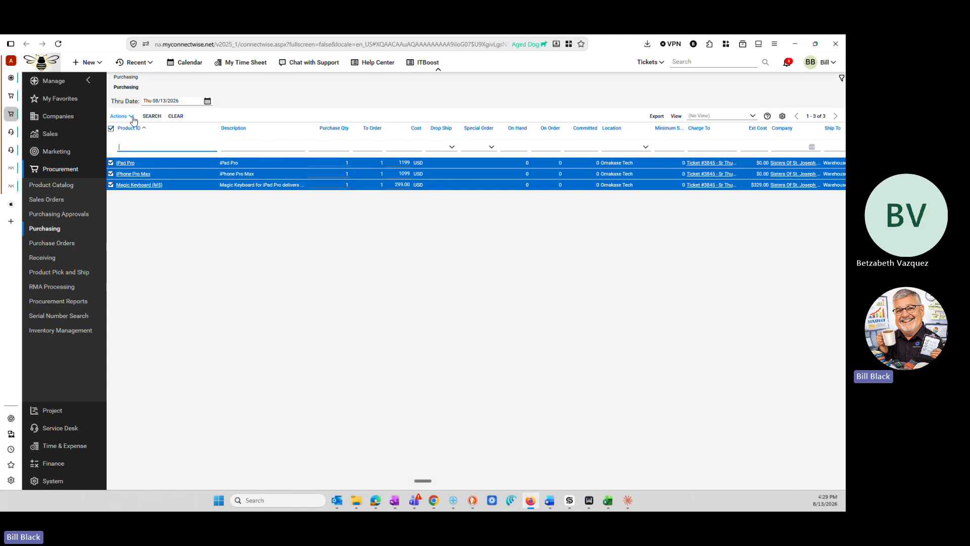
click(131, 118)
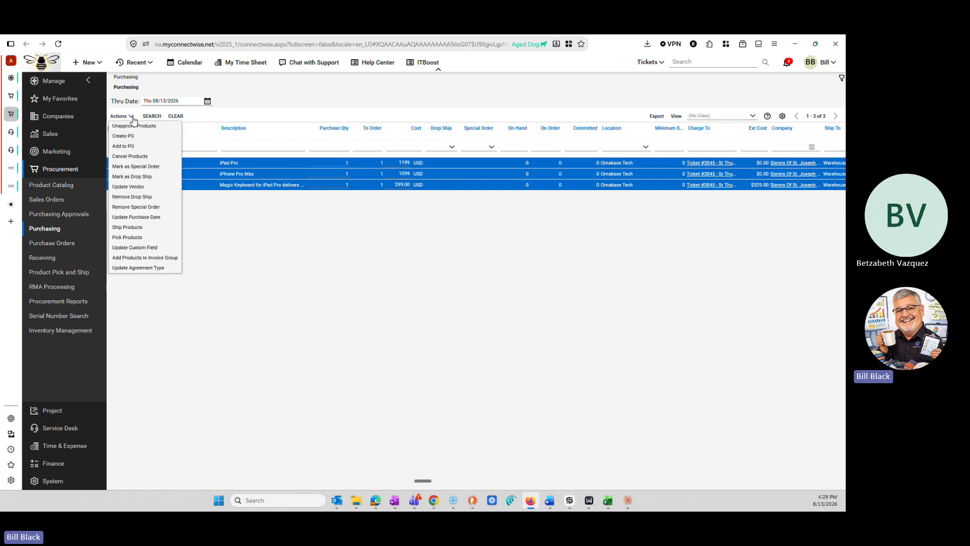
click(149, 141)
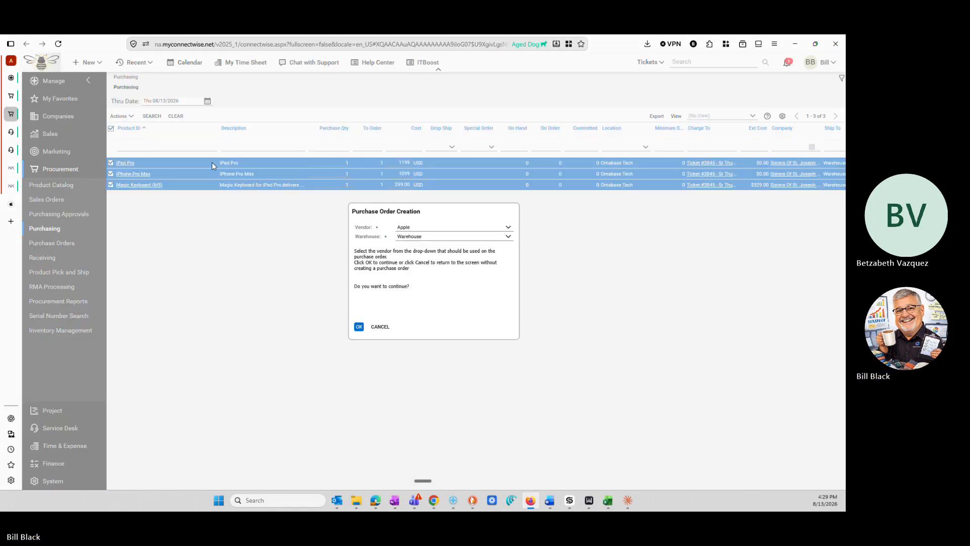
click(416, 228)
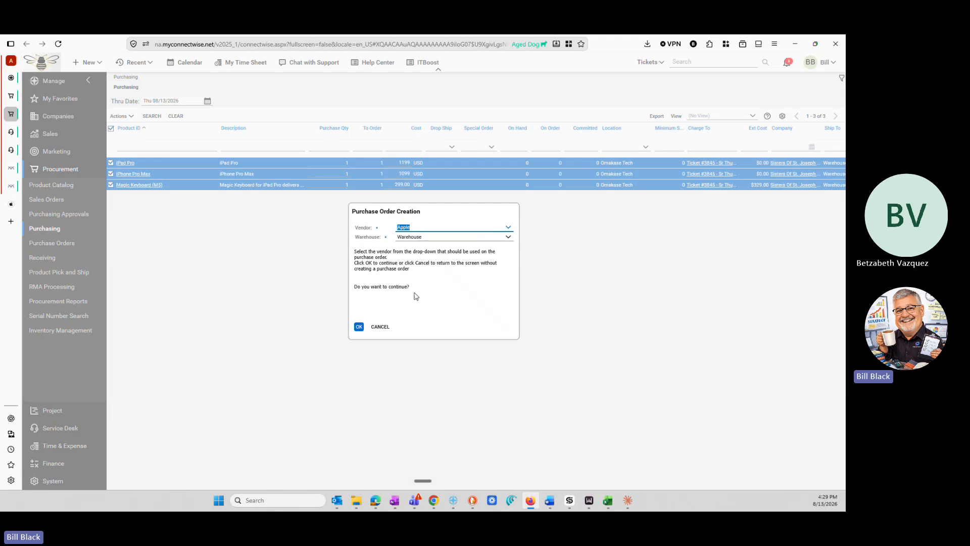
click(359, 327)
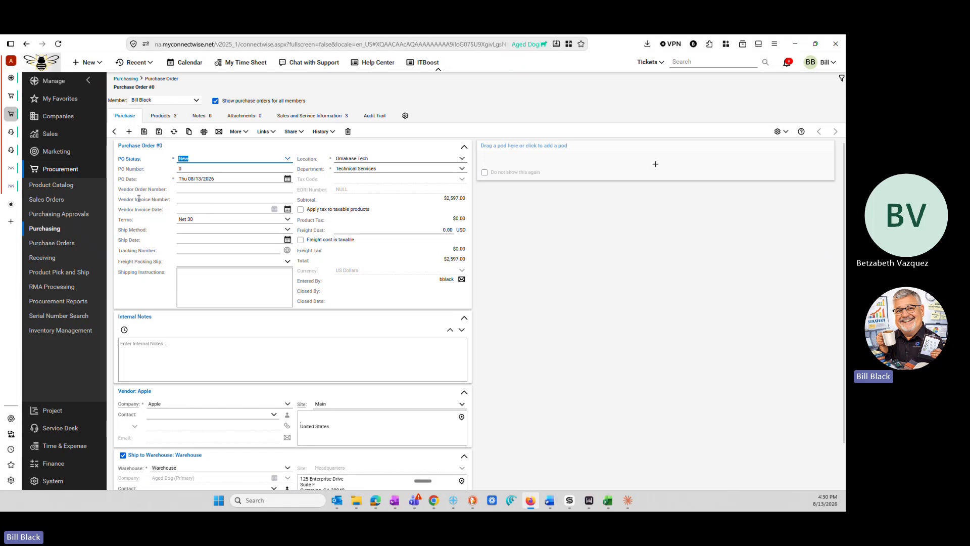
- Check the purchase order information of the service ticket's products, widening the PO Info column to read it in full
click(11, 132)
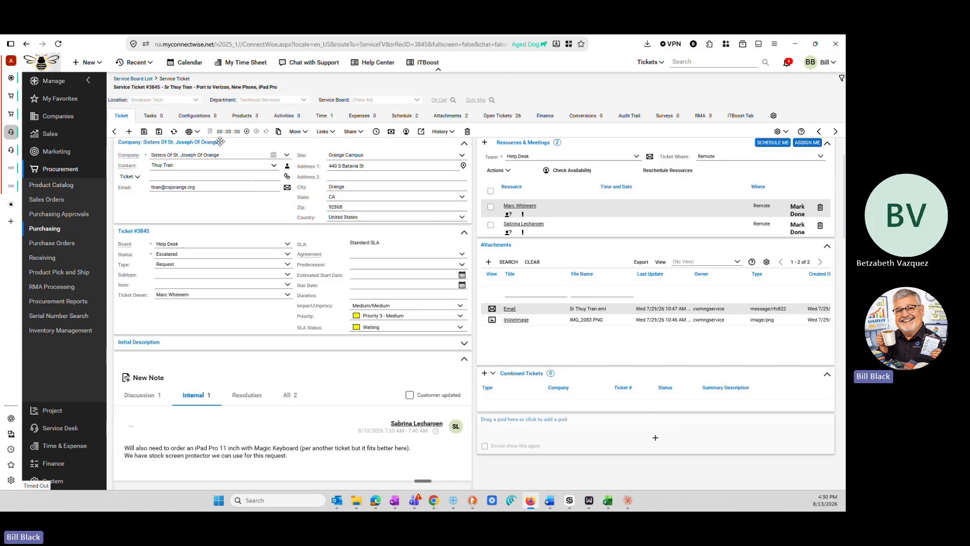
click(245, 115)
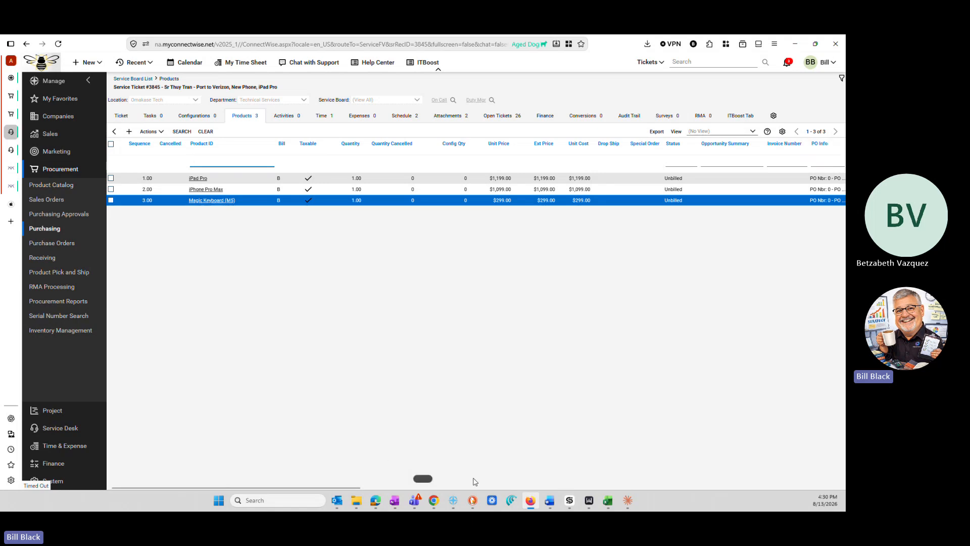
drag(353, 487, 412, 489)
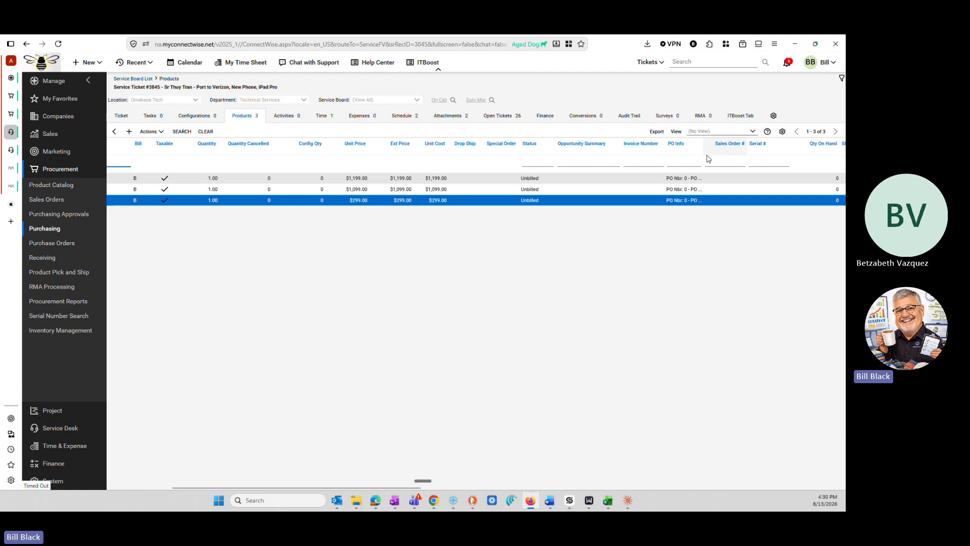
drag(702, 155, 782, 154)
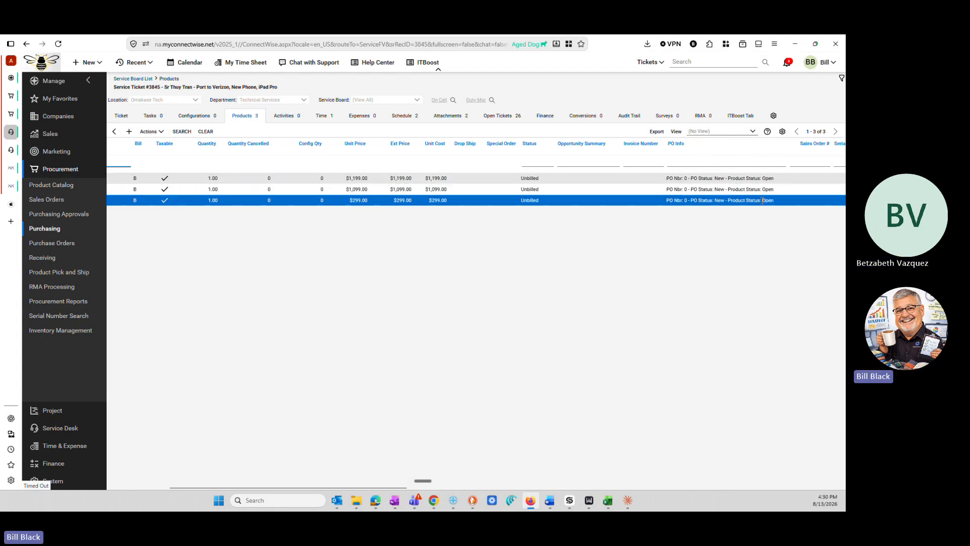
click(740, 191)
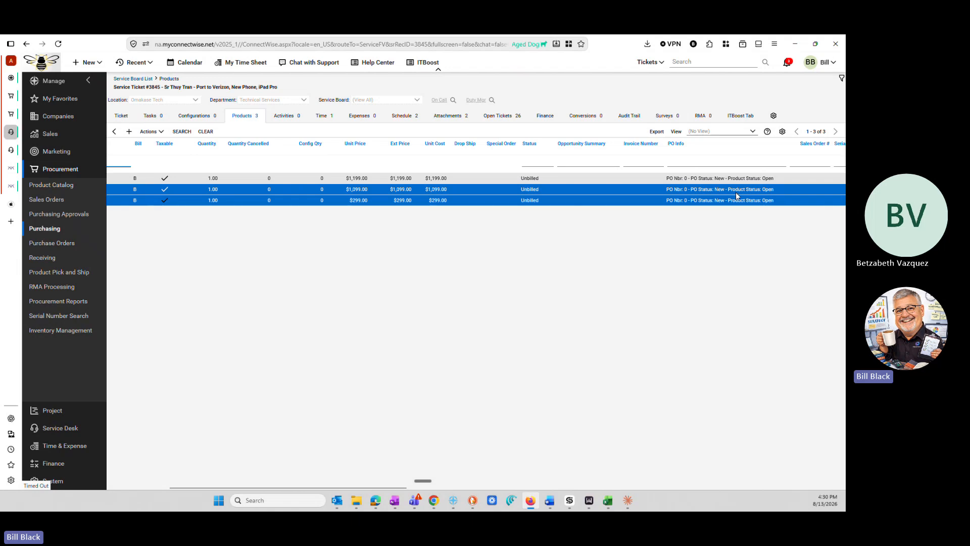
click(737, 196)
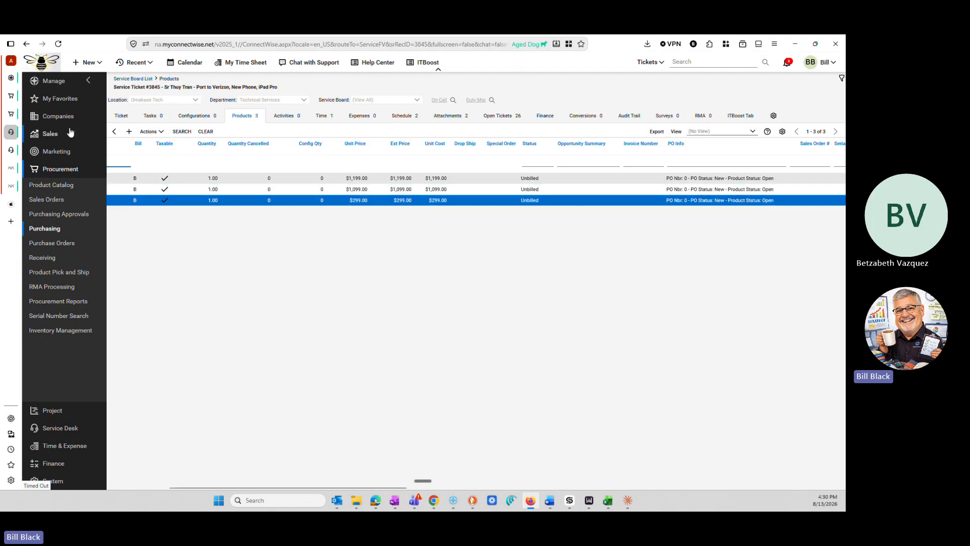
- Review the purchase order's number, vendor order and vendor invoice fields, and recheck the PO information on the ticket's products
click(13, 120)
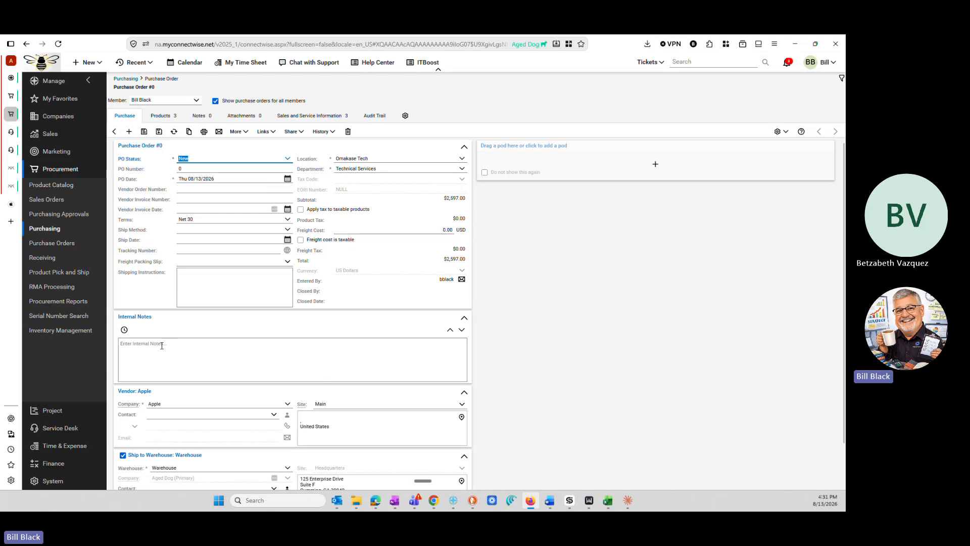
key(Tab)
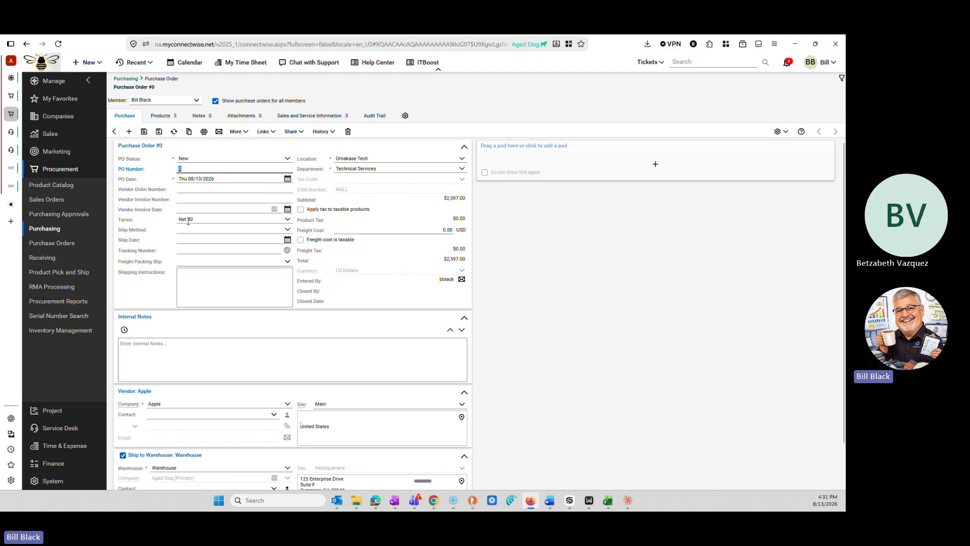
click(184, 192)
key(Tab)
key(Tab)
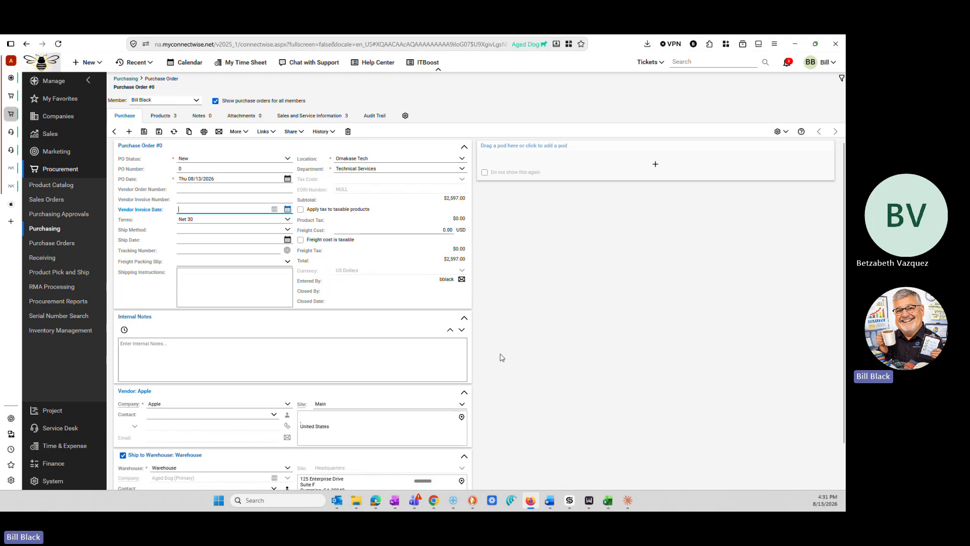
click(7, 134)
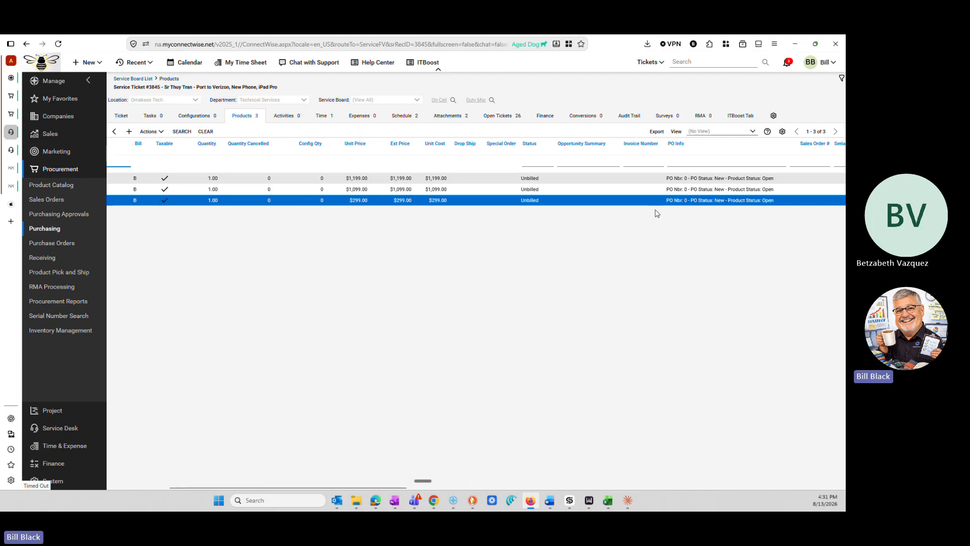
- Delete the new Apple purchase order so its three products return to Purchasing
click(13, 116)
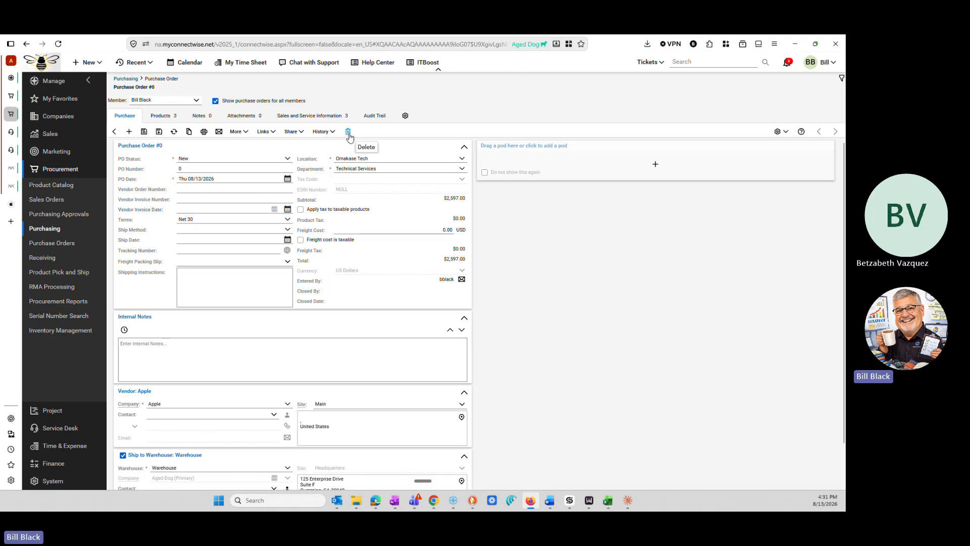
click(348, 132)
click(460, 285)
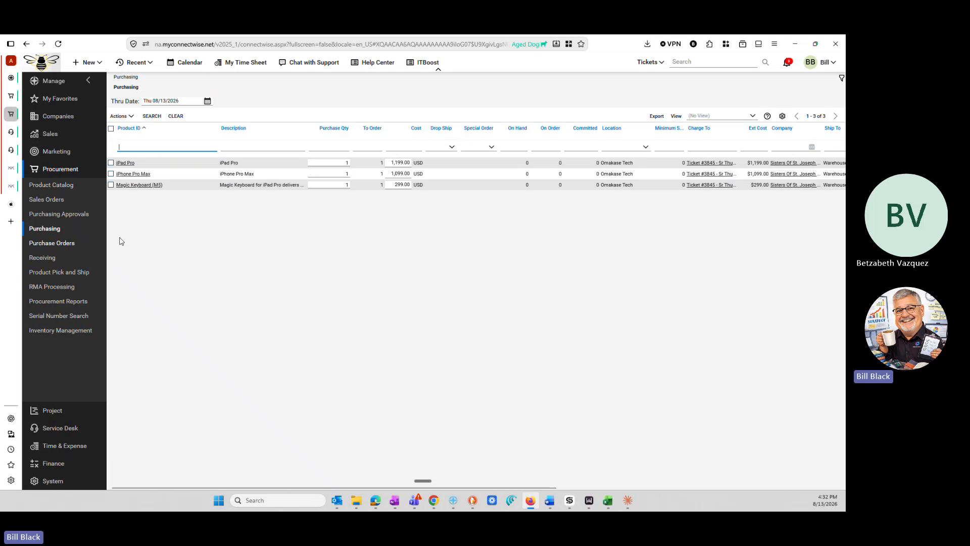
- Start a new purchase order from the Purchase Orders list and browse all companies available as its vendor
click(67, 244)
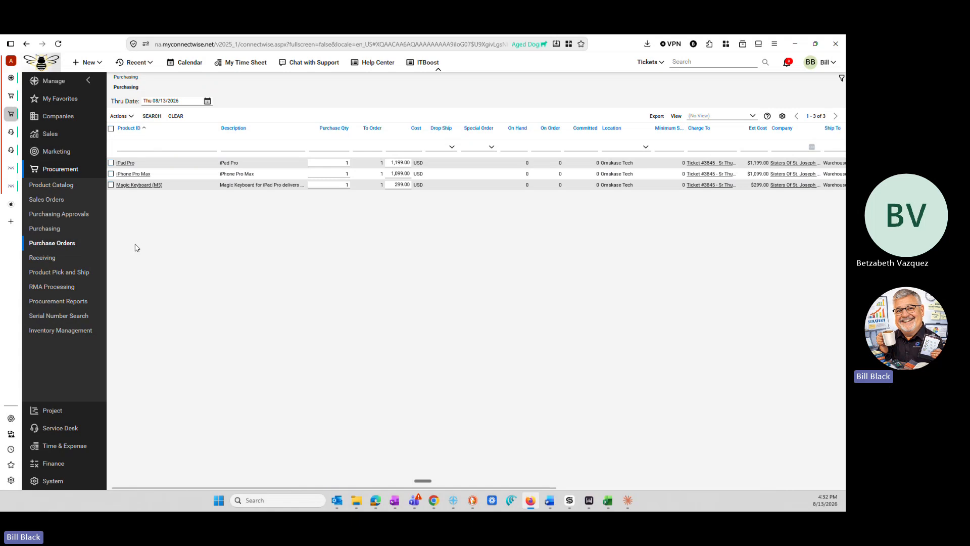
click(71, 245)
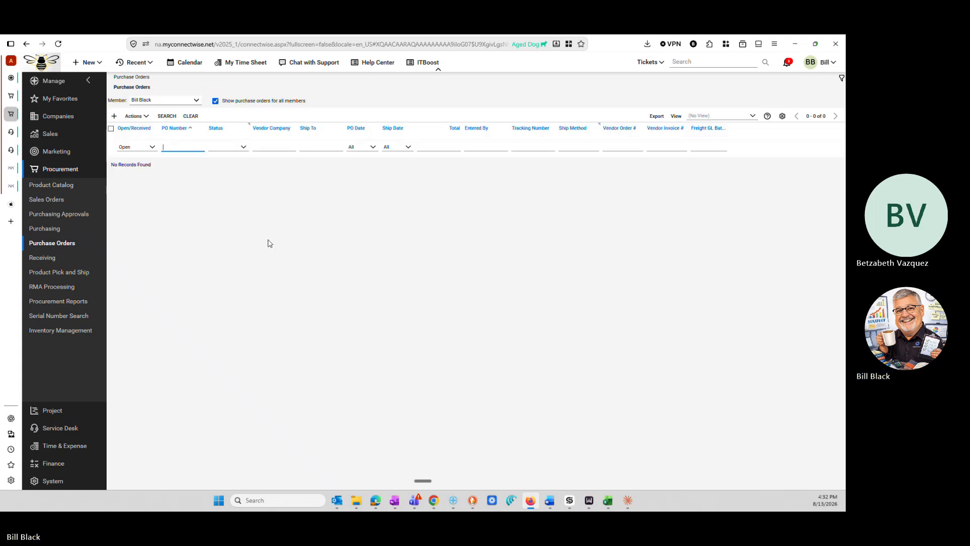
click(115, 118)
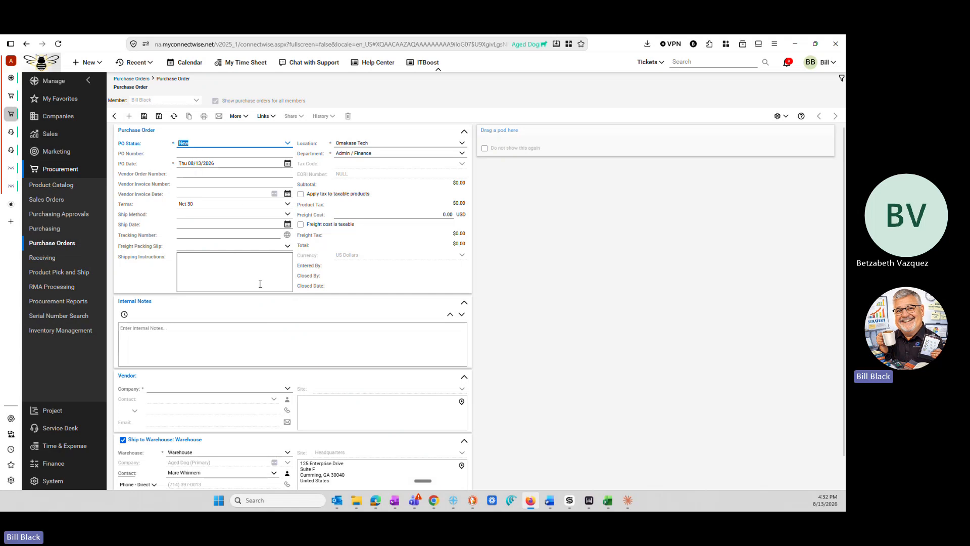
scroll(263, 283, down, 1)
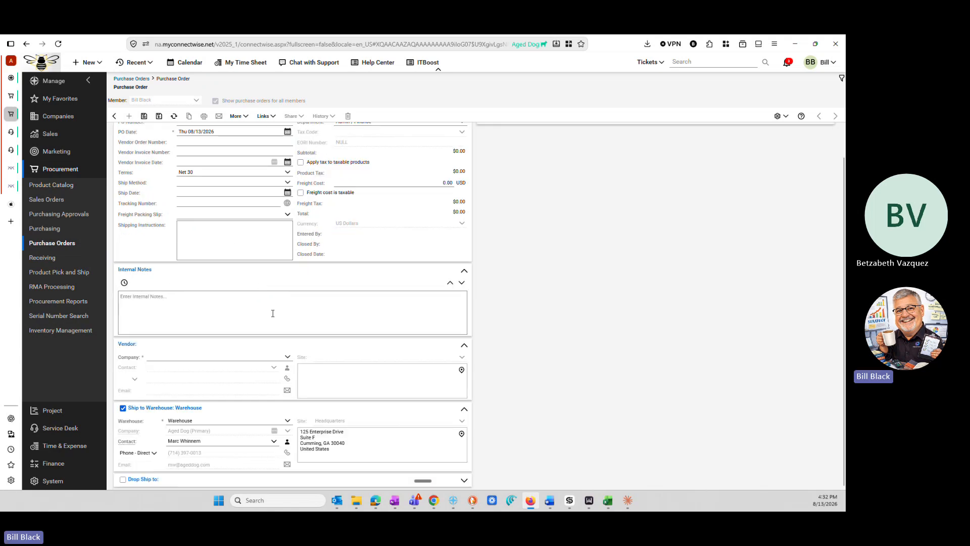
click(288, 356)
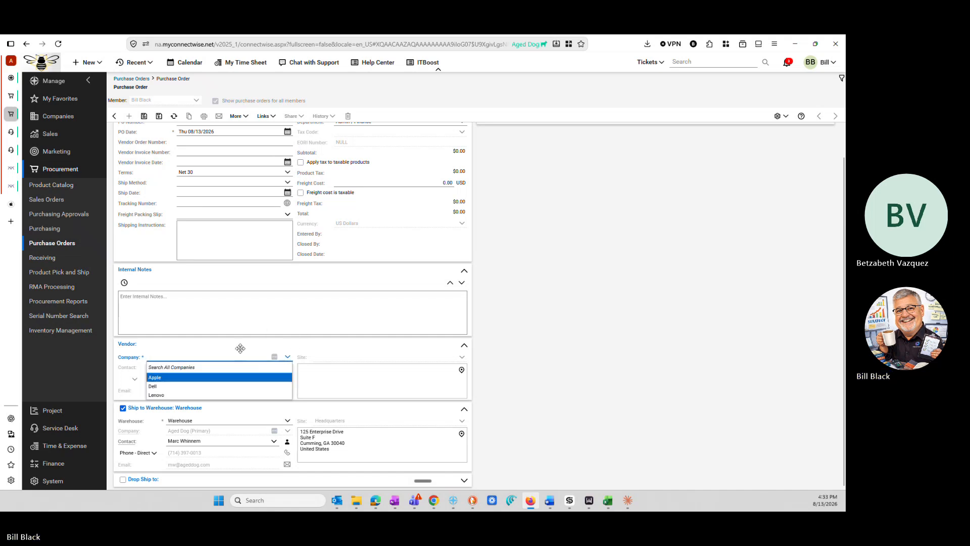
click(207, 370)
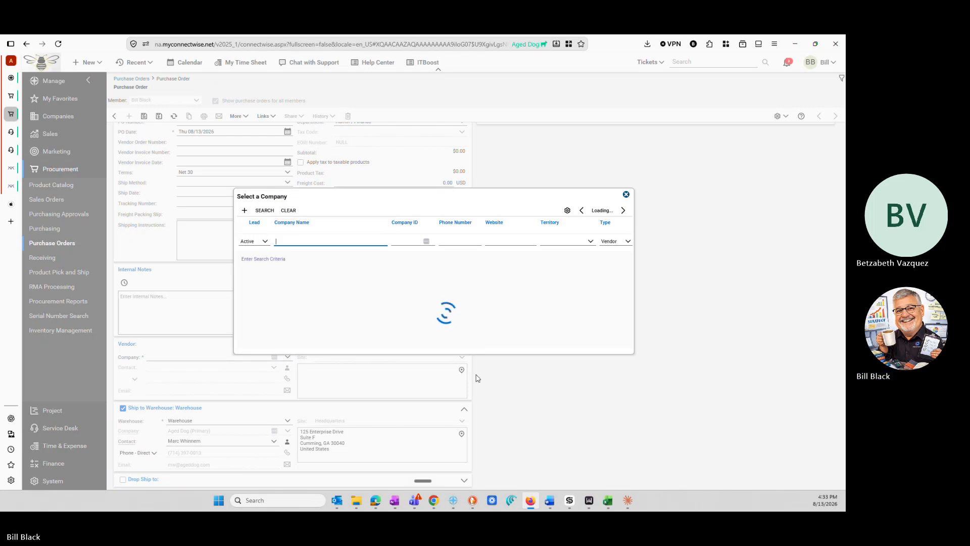
click(626, 194)
- Set the new purchase order's vendor company to Amazon and save the order
scroll(155, 240, up, 2)
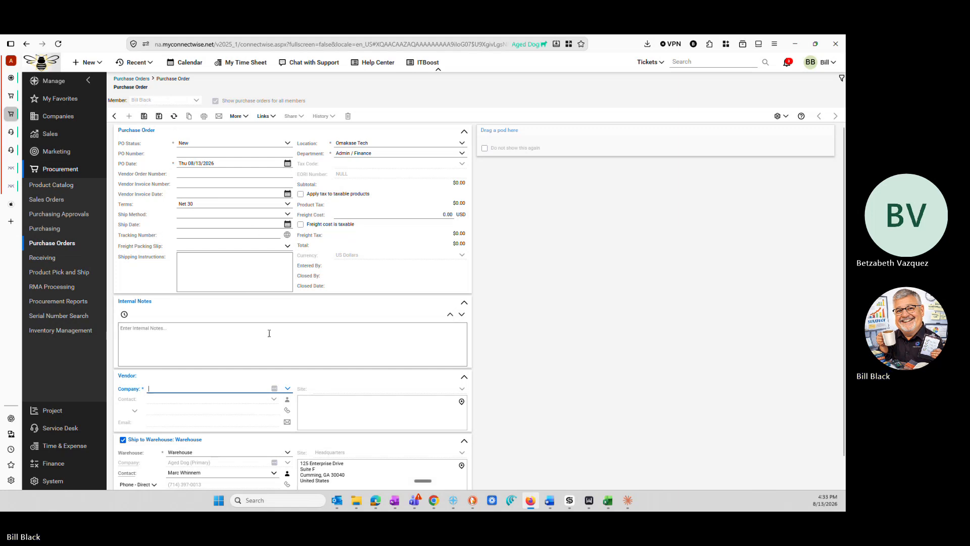
scroll(271, 332, down, 2)
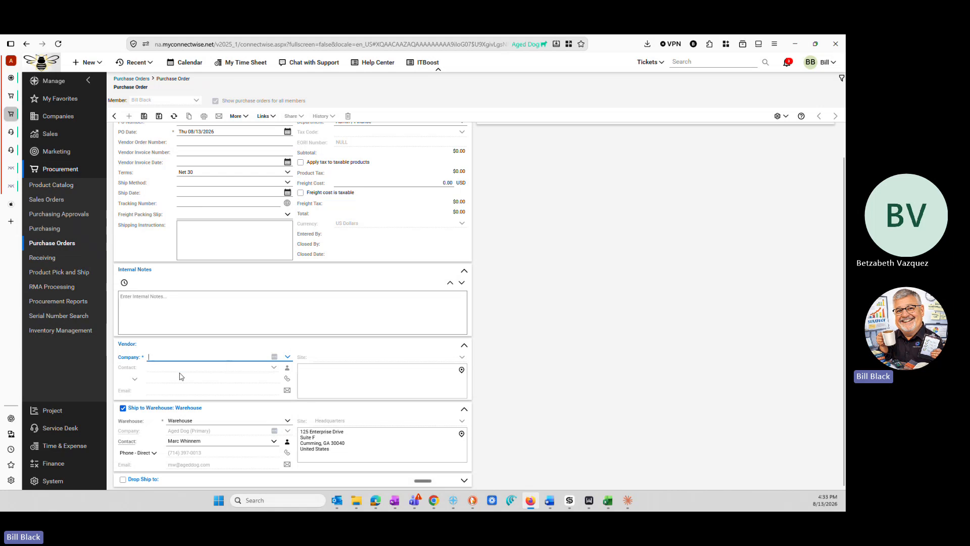
scroll(167, 302, up, 2)
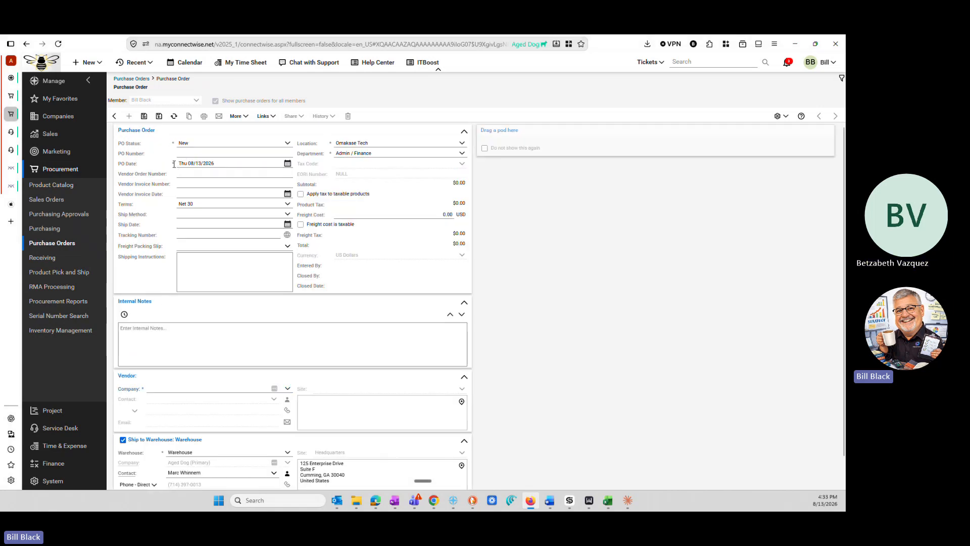
scroll(190, 326, down, 2)
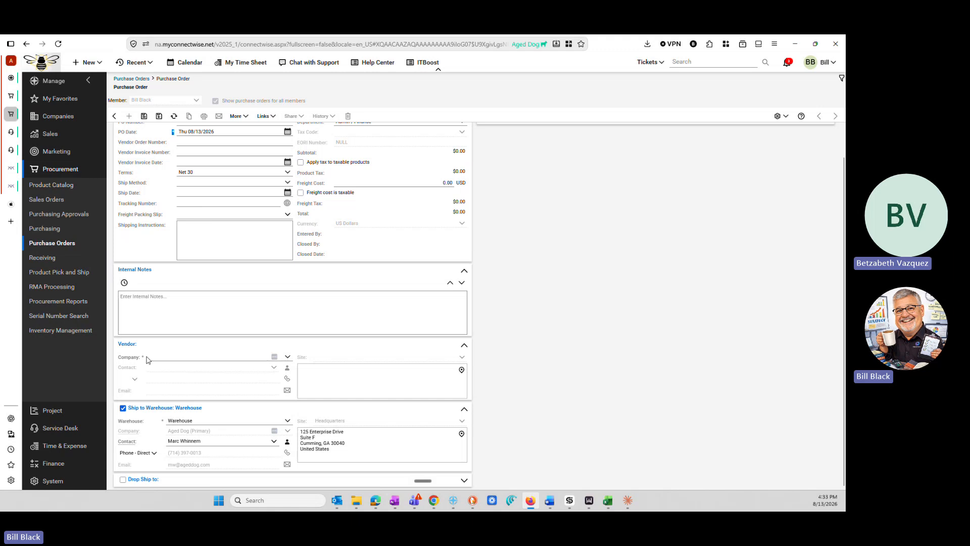
click(288, 357)
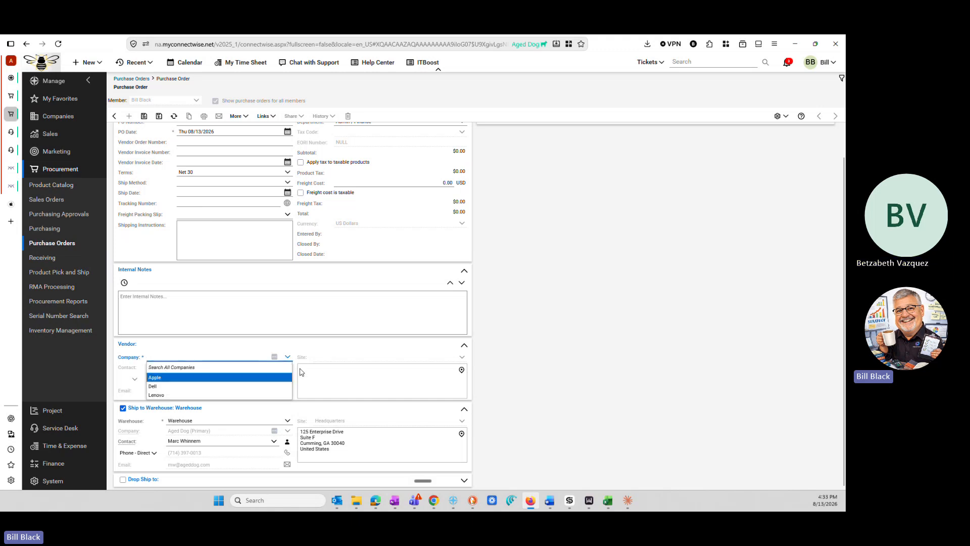
click(202, 372)
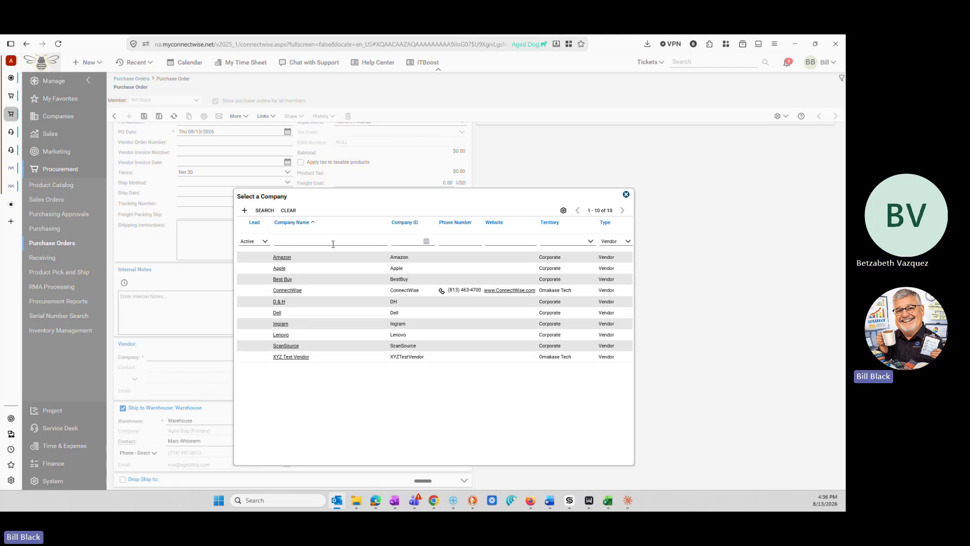
click(289, 259)
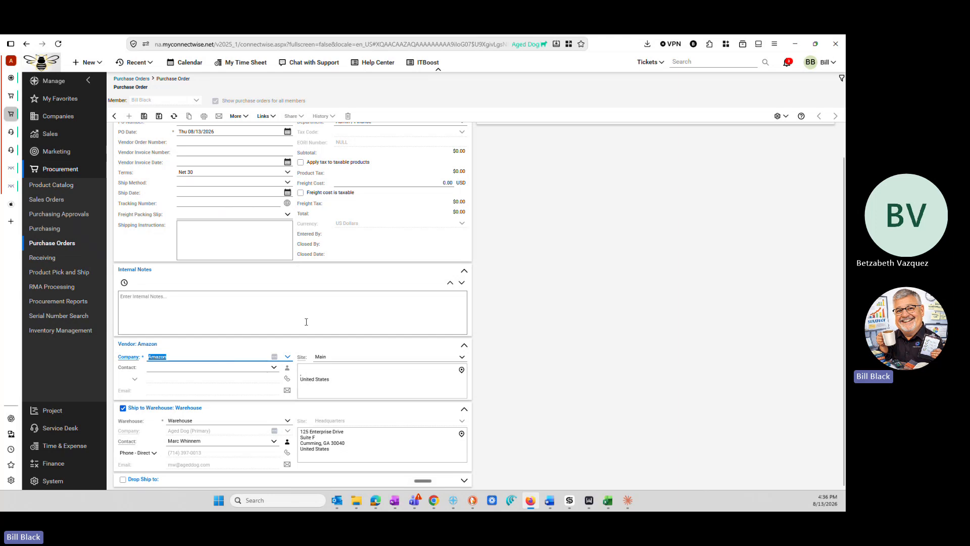
scroll(306, 322, up, 1)
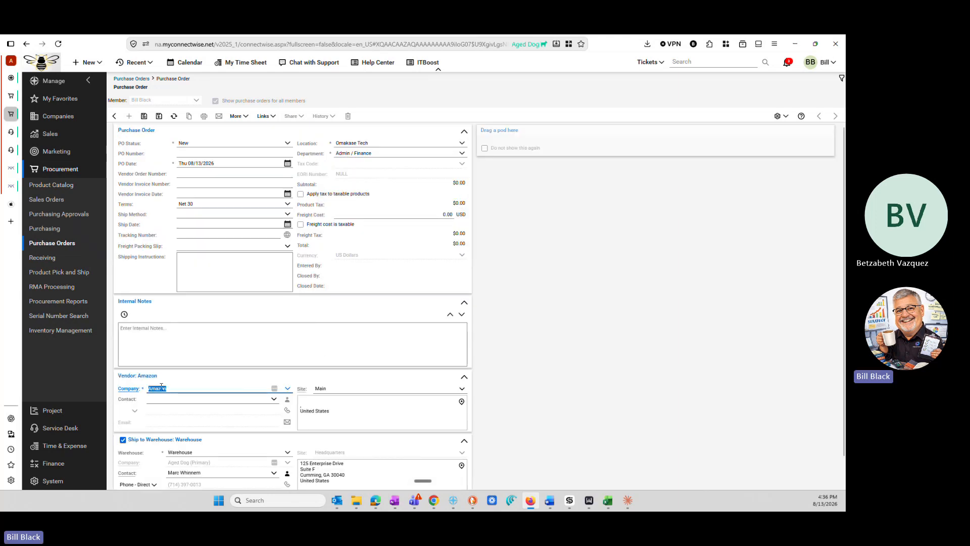
drag(147, 145, 131, 164)
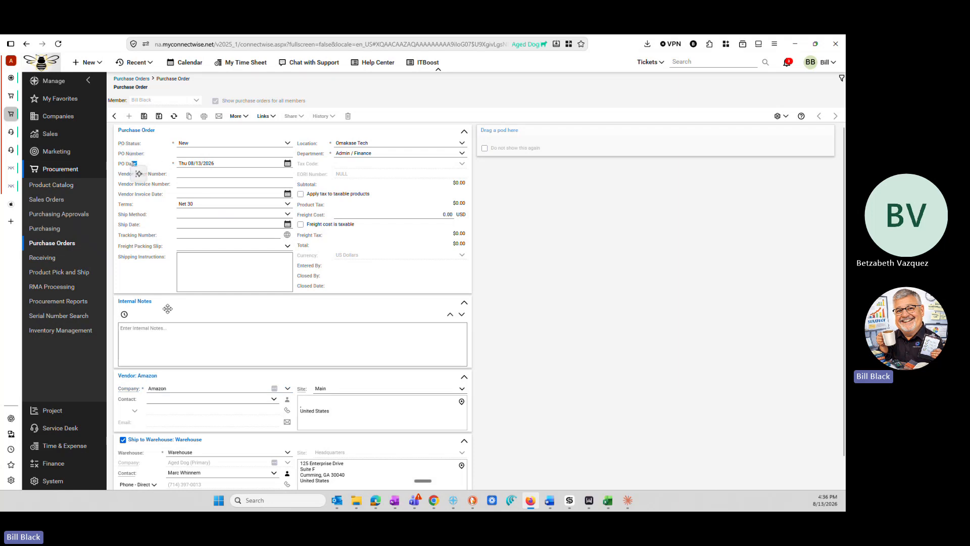
click(144, 117)
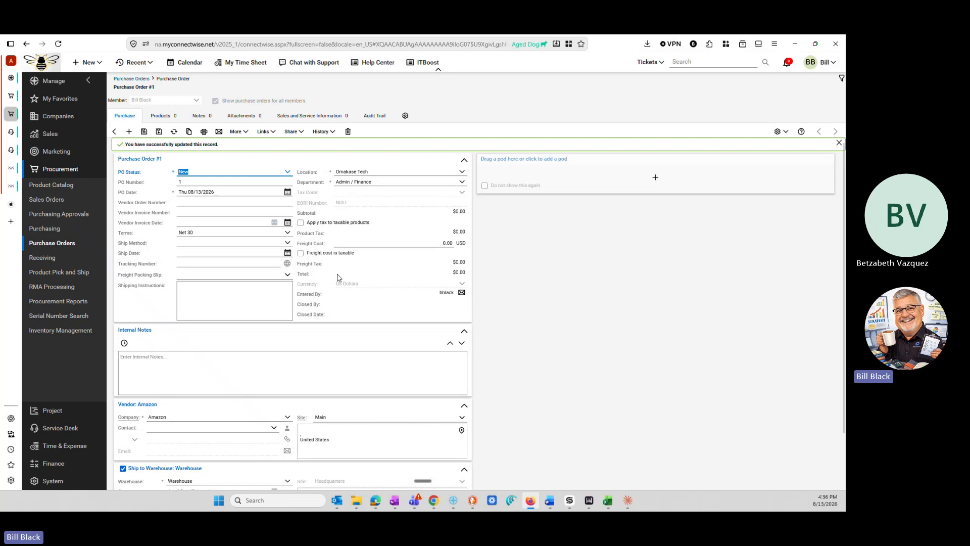
- Check the ship-to warehouse and site of the Amazon purchase order, and delete the order
scroll(338, 278, down, 1)
scroll(338, 277, down, 1)
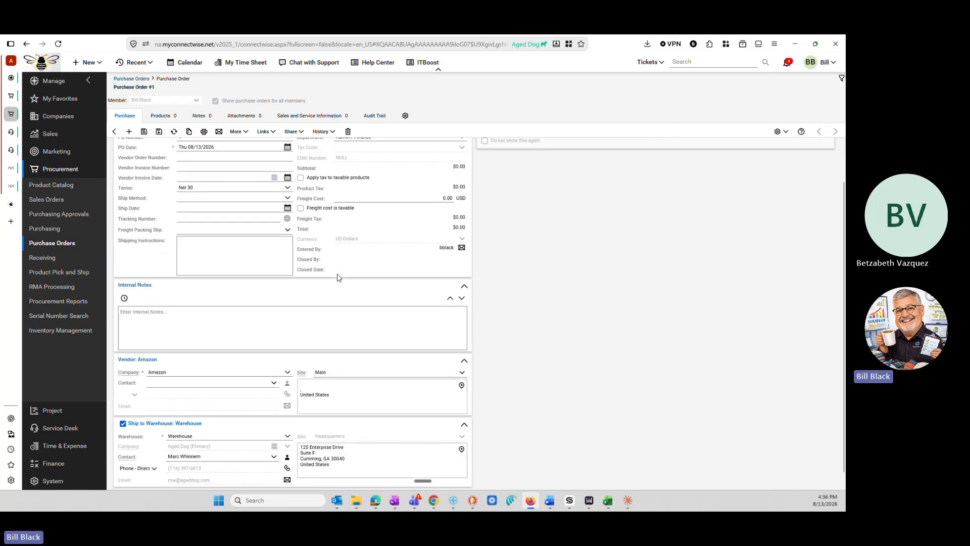
scroll(338, 278, down, 1)
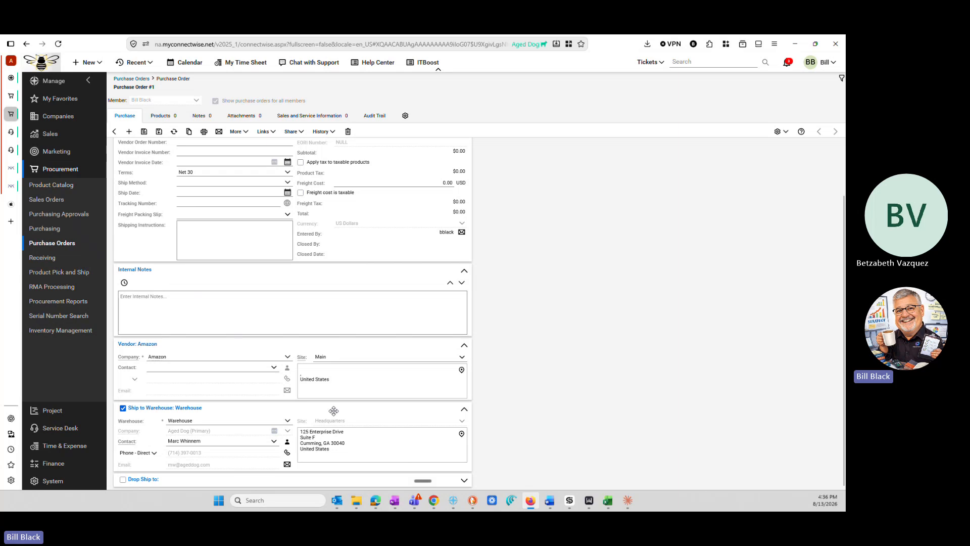
click(201, 422)
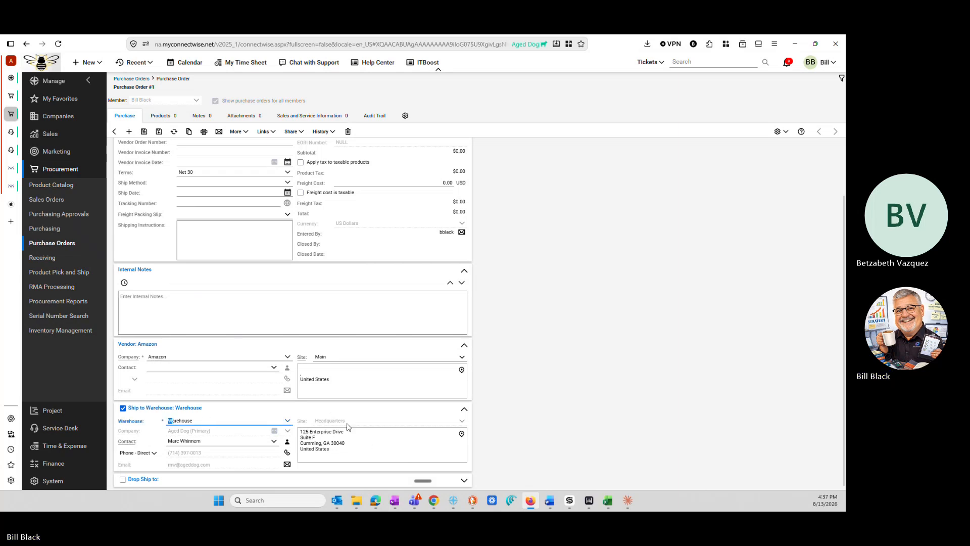
click(347, 422)
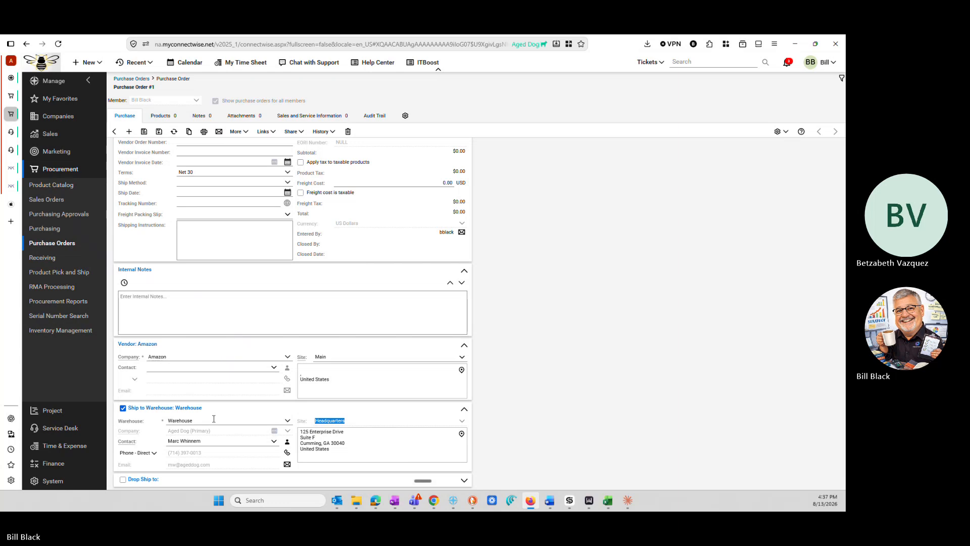
click(353, 133)
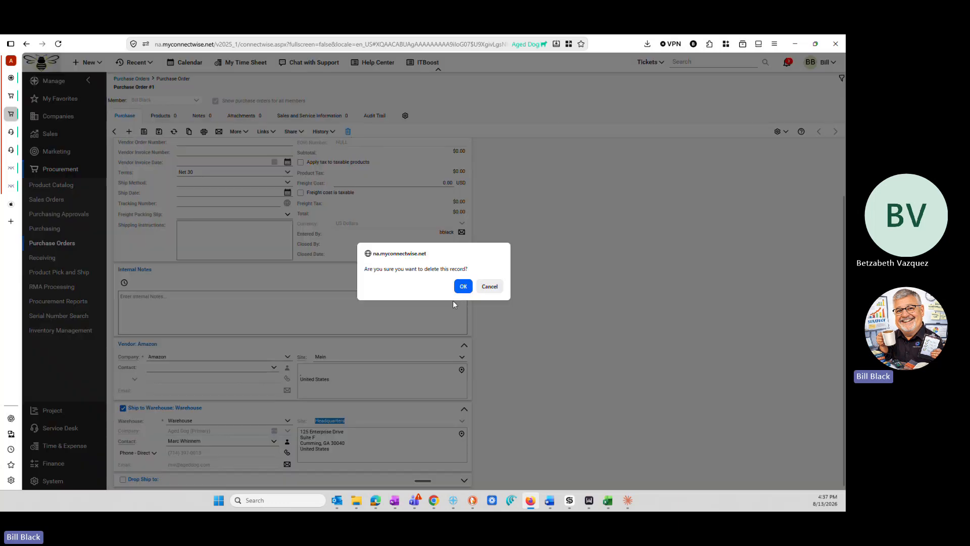
click(461, 284)
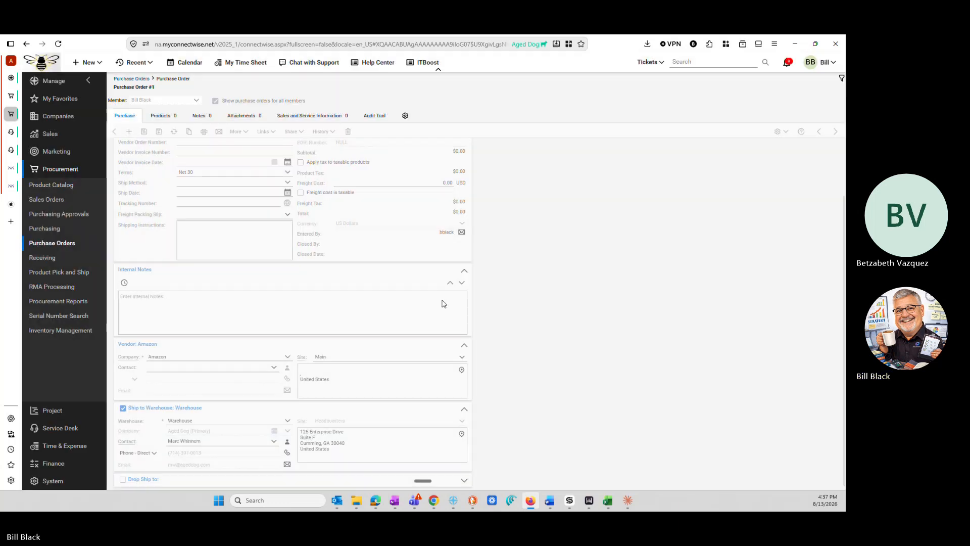
- Open the Warehouse record from the system's Warehouse setup table and set its site to Service Office
click(55, 480)
click(56, 274)
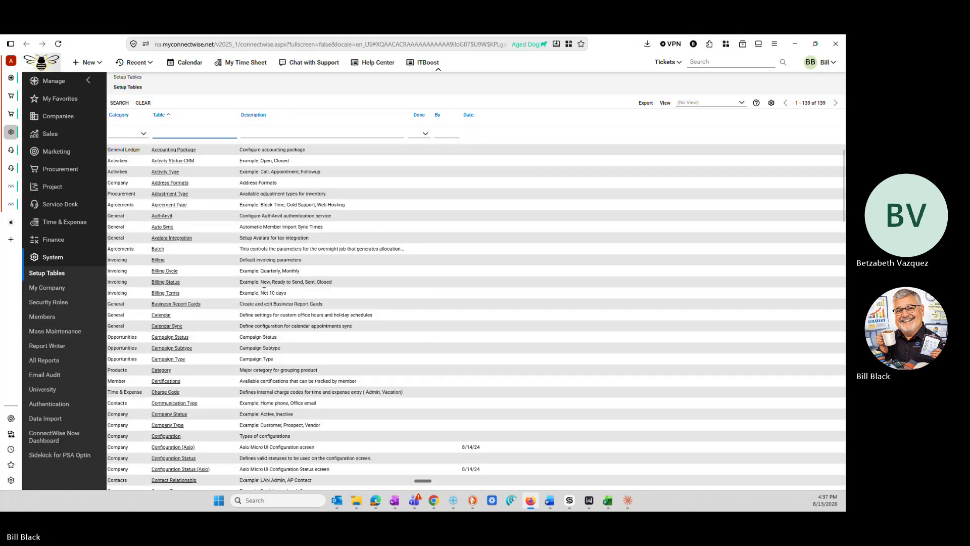
scroll(264, 295, down, 10)
scroll(264, 294, down, 15)
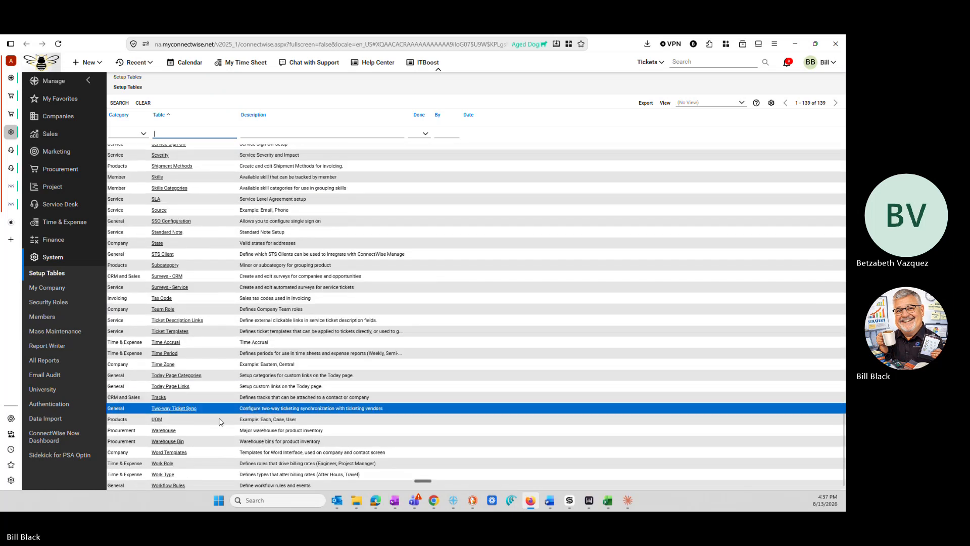
click(164, 431)
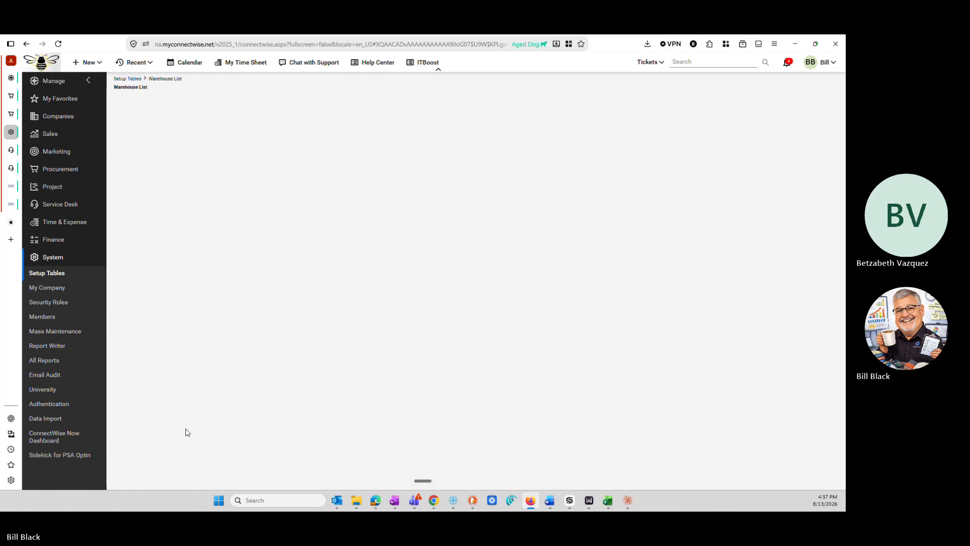
click(128, 151)
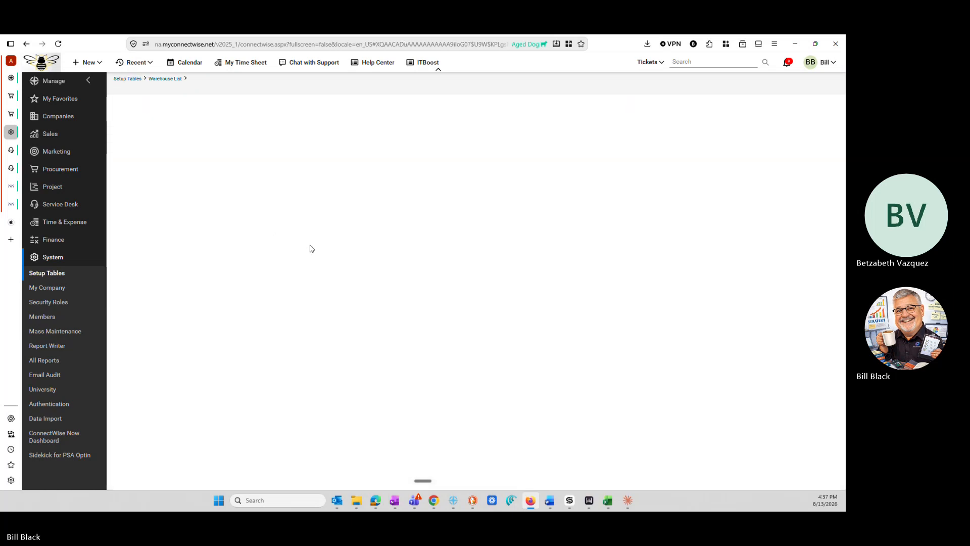
click(276, 251)
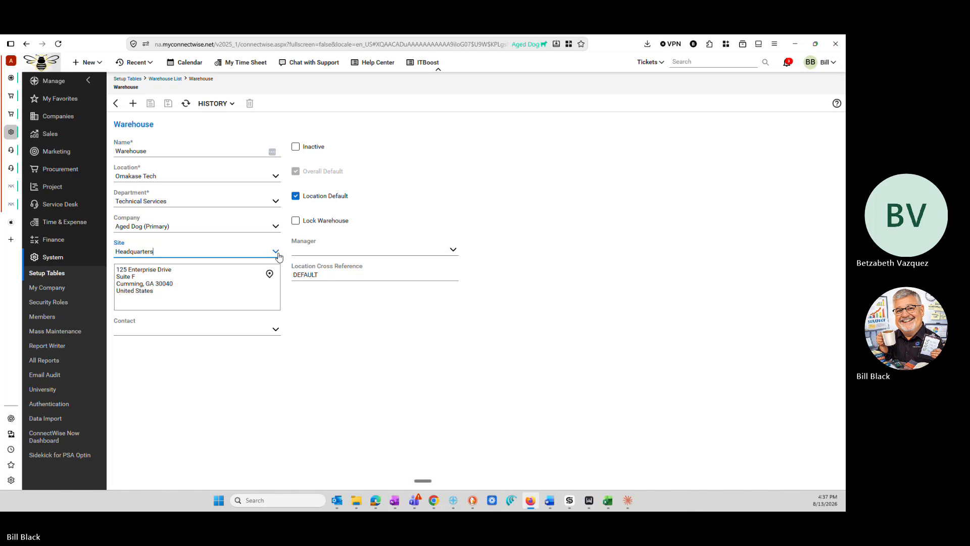
click(267, 265)
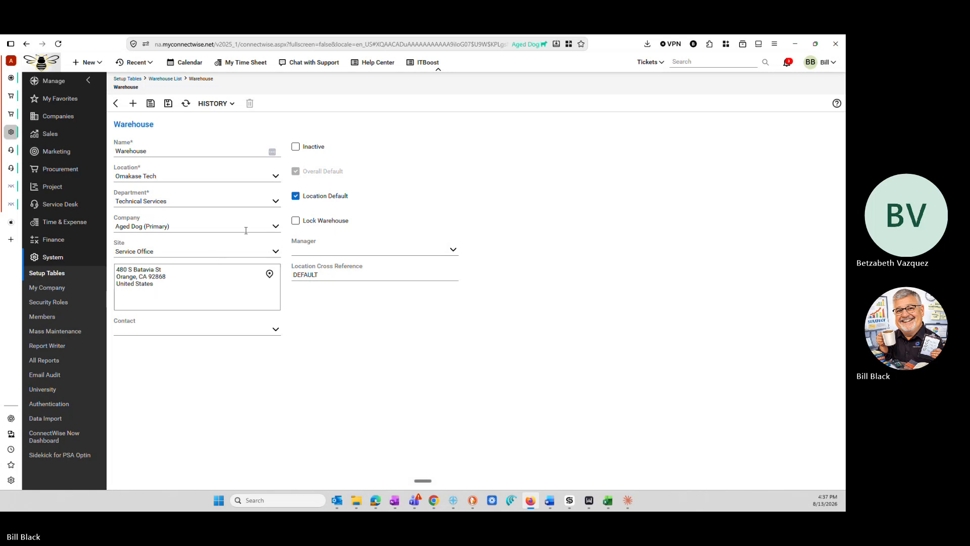
- Try Omakase Tech as the warehouse's company and check which sites it offers
click(274, 227)
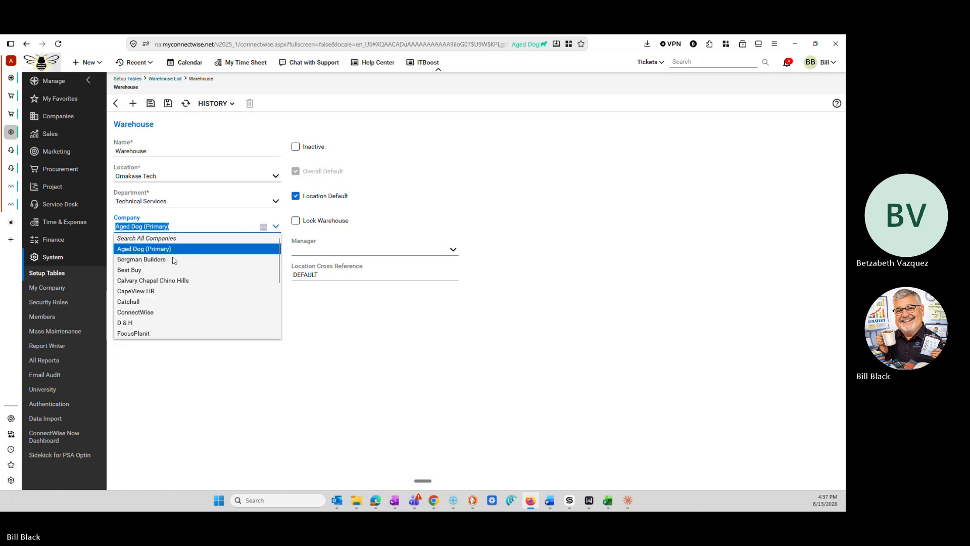
scroll(172, 281, down, 2)
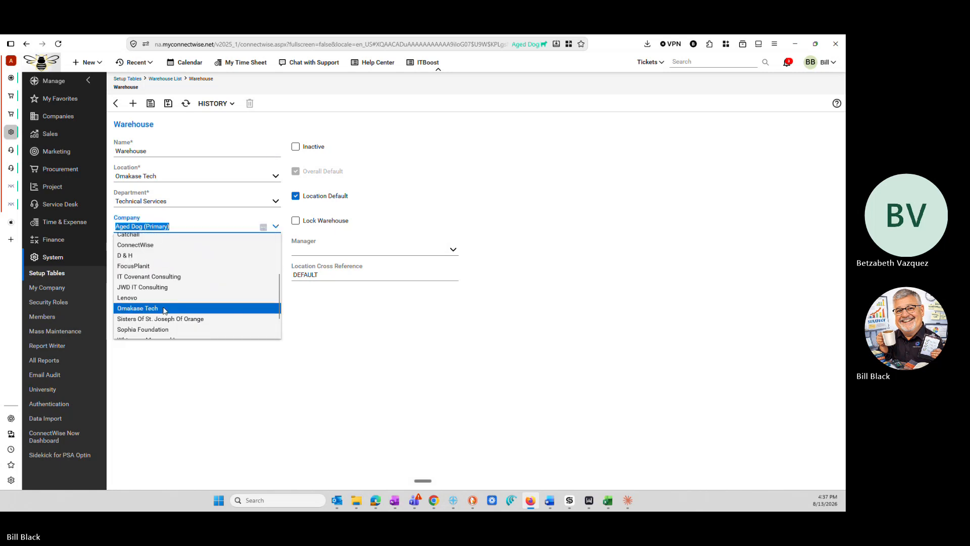
click(177, 308)
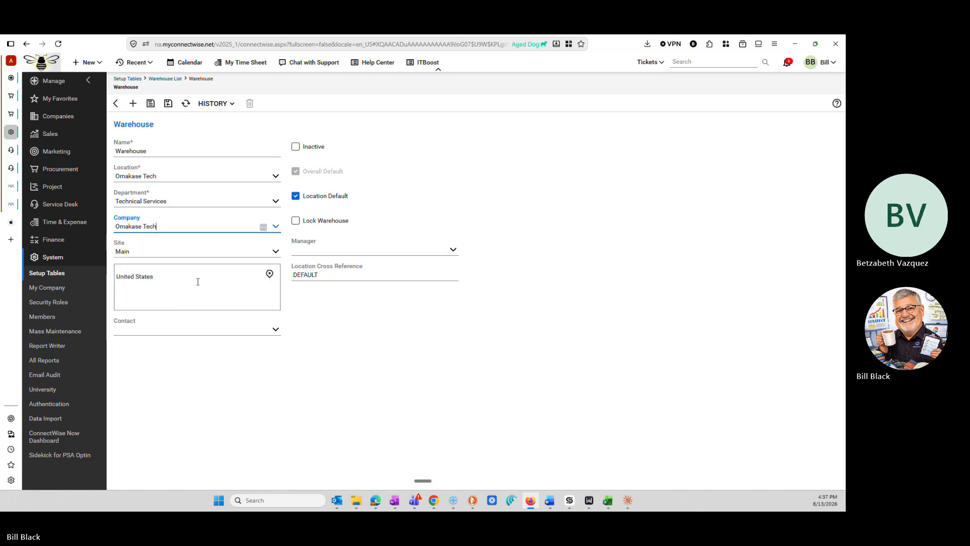
click(276, 251)
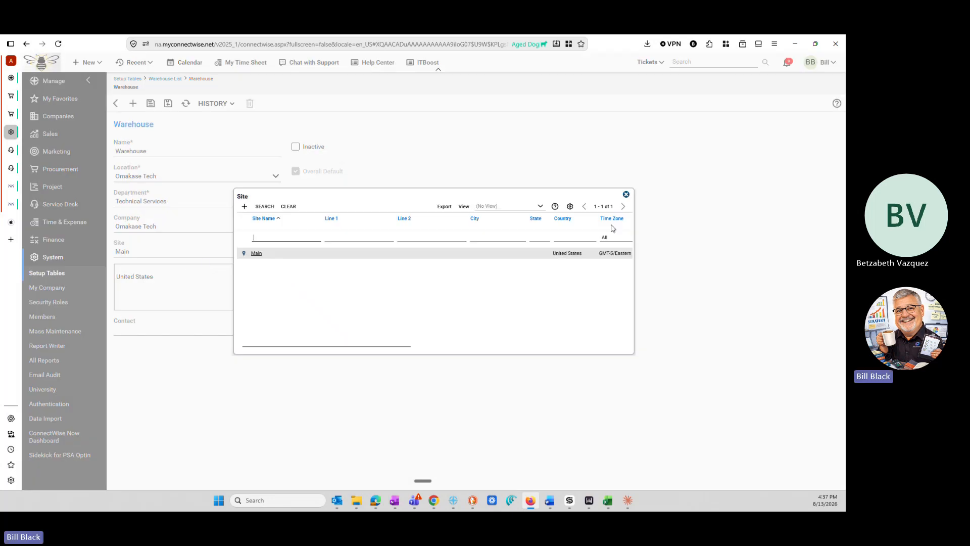
click(625, 195)
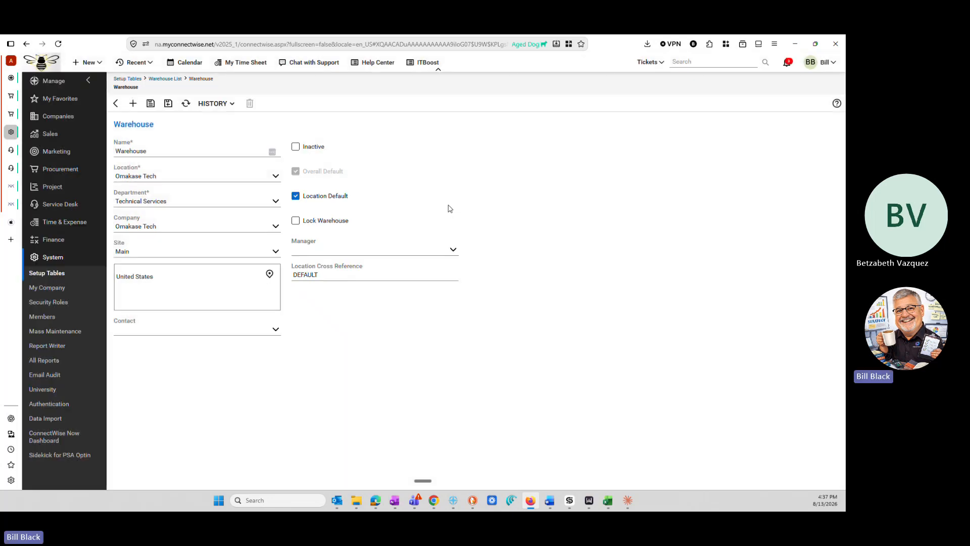
- Set the warehouse's company to Aged Dog (Primary) and its site to Service Office, and save and close the record
click(274, 227)
click(177, 248)
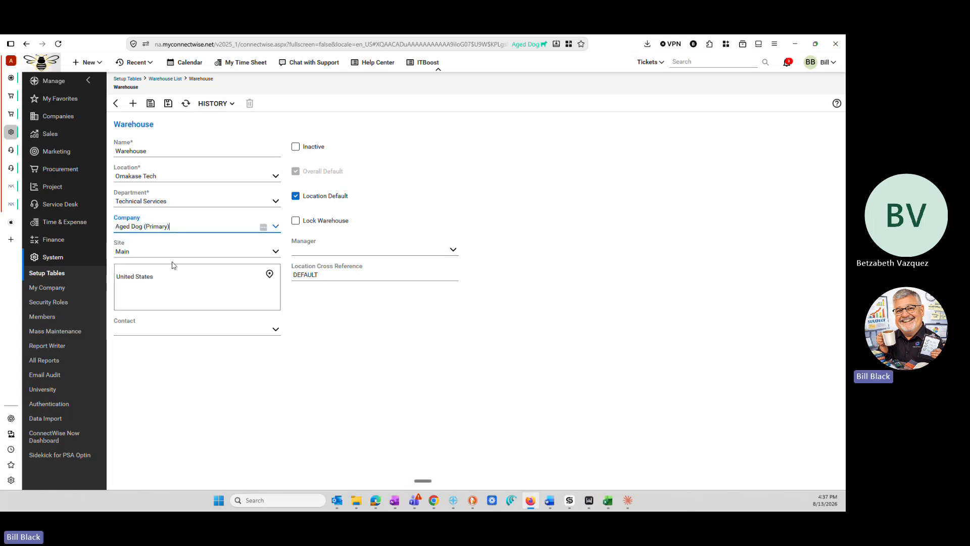
click(275, 251)
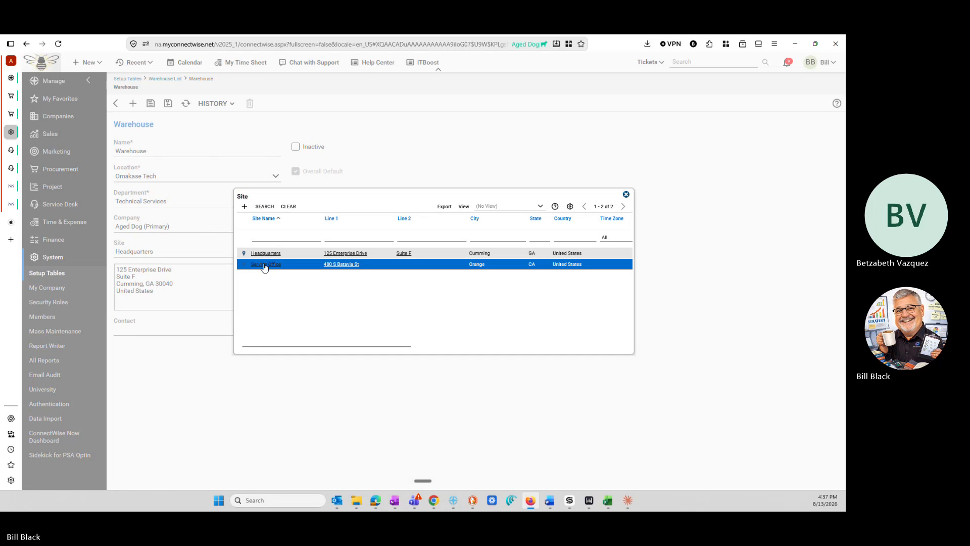
click(264, 266)
click(167, 104)
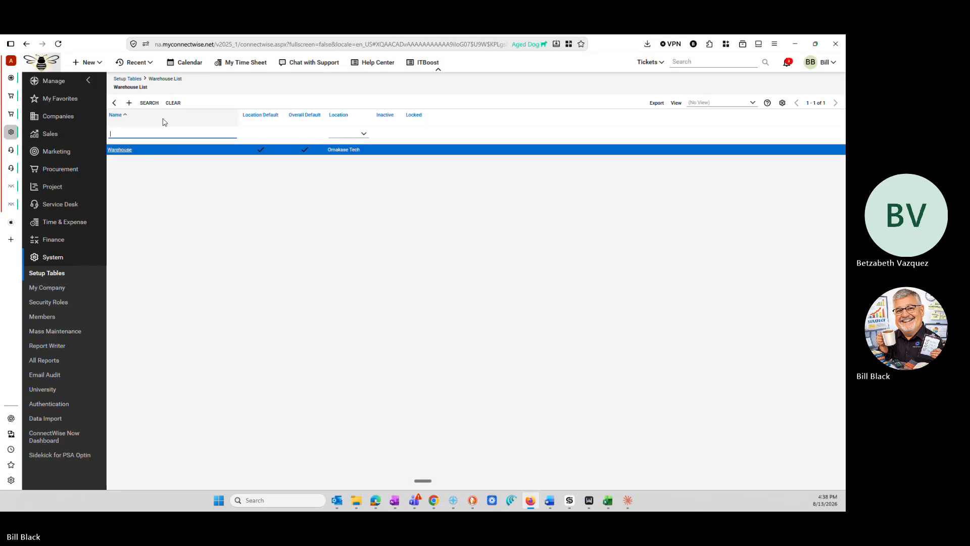
- Check the bins listed in the Warehouse Bin setup table and return to the setup tables
click(115, 103)
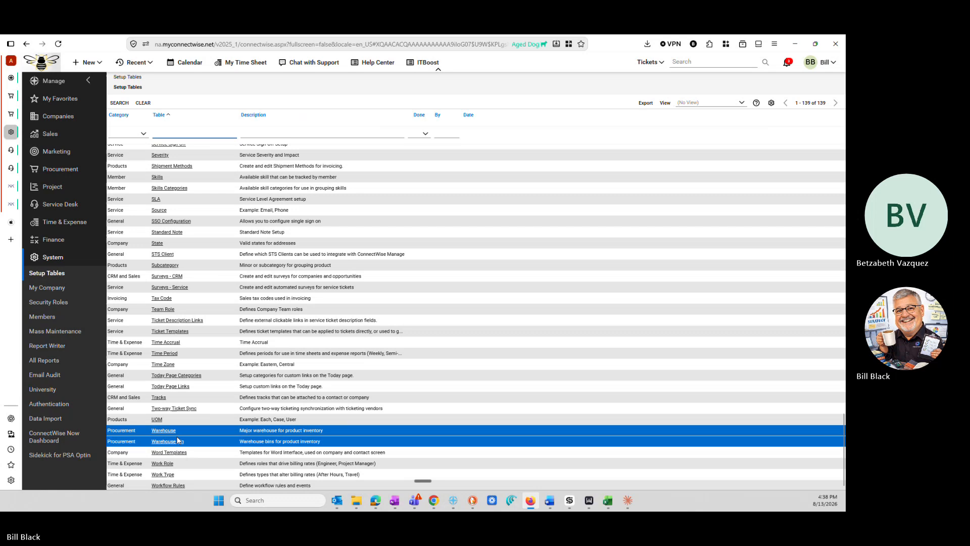
click(178, 438)
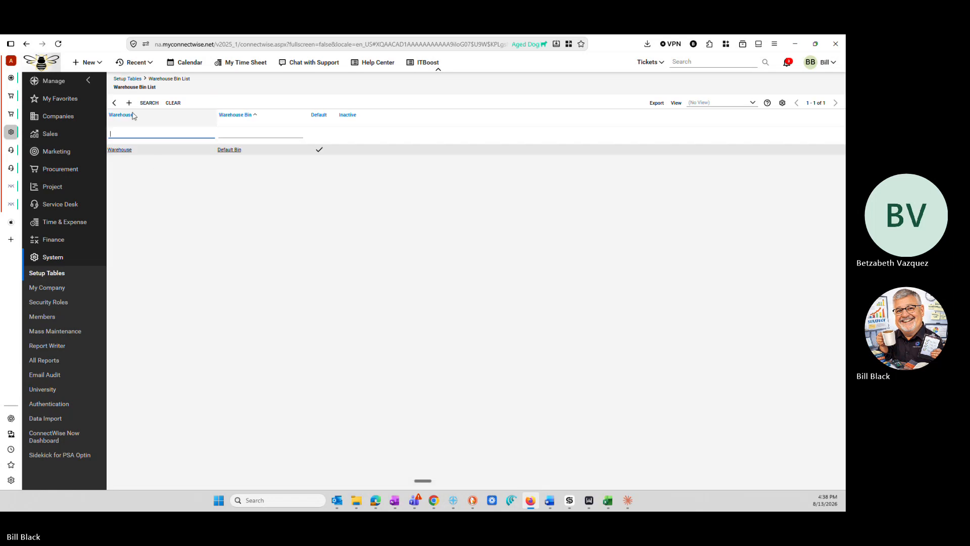
click(115, 102)
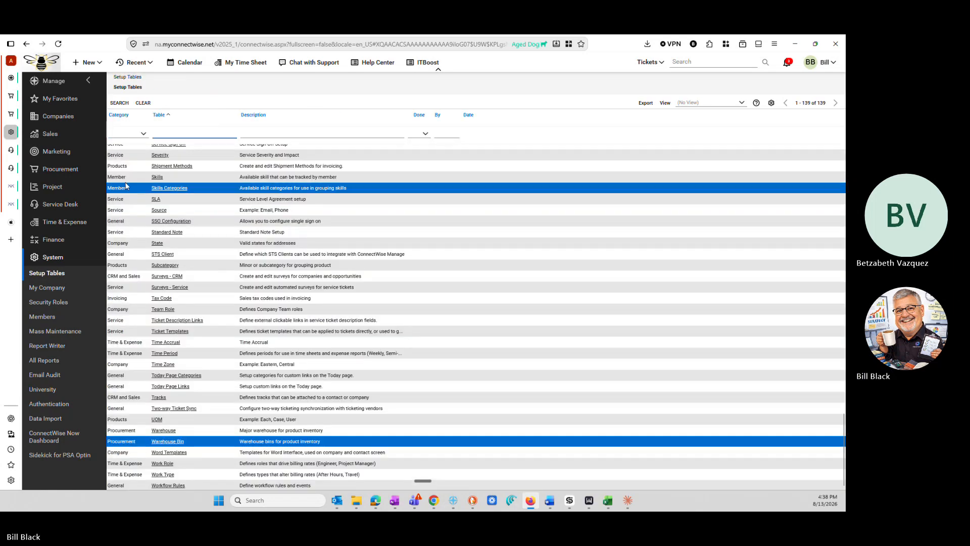
- Create a purchase order with Amazon as the vendor company, check its ship-to warehouse address, and save it
click(11, 115)
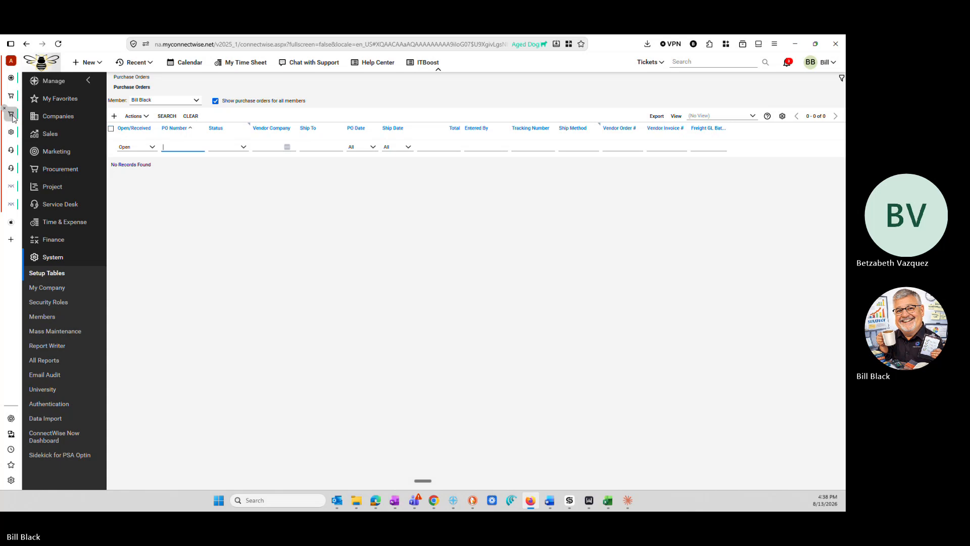
click(114, 115)
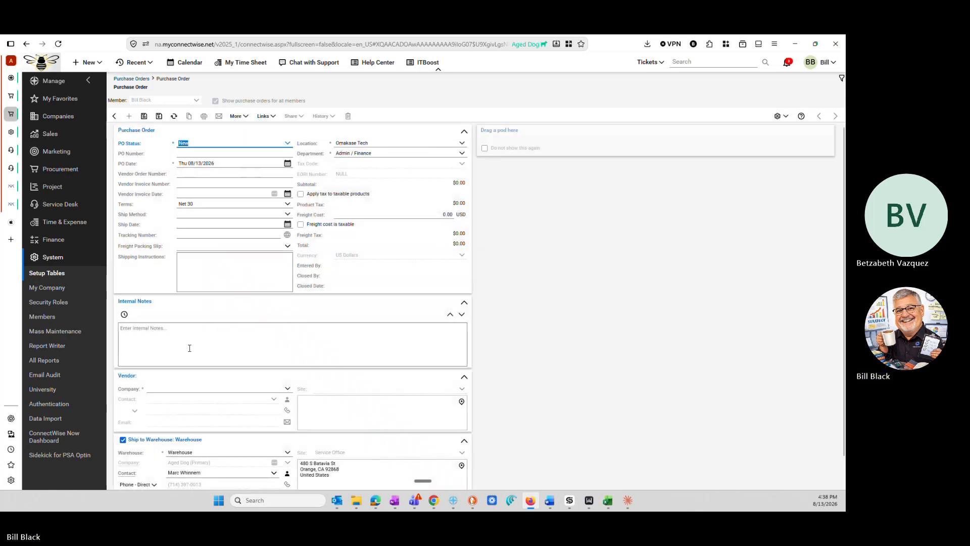
click(182, 389)
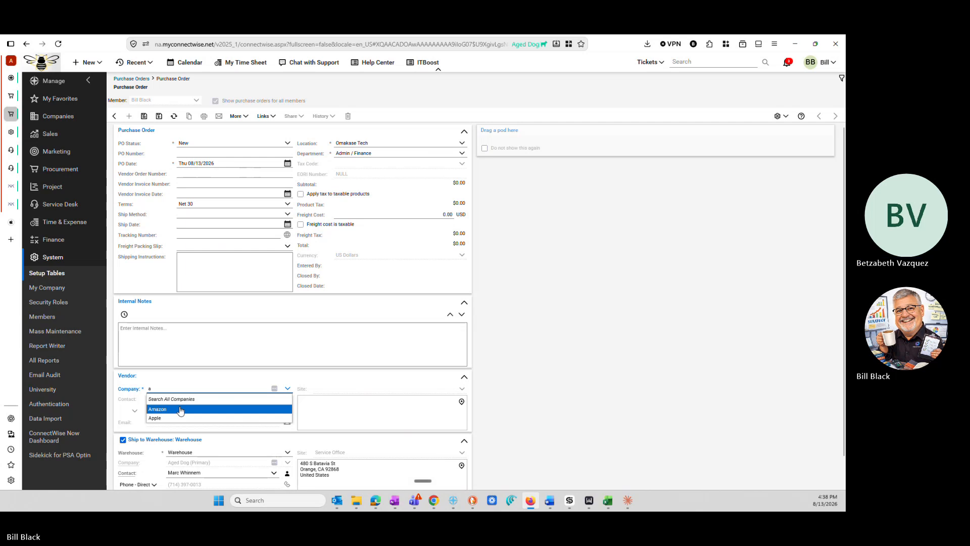
click(181, 410)
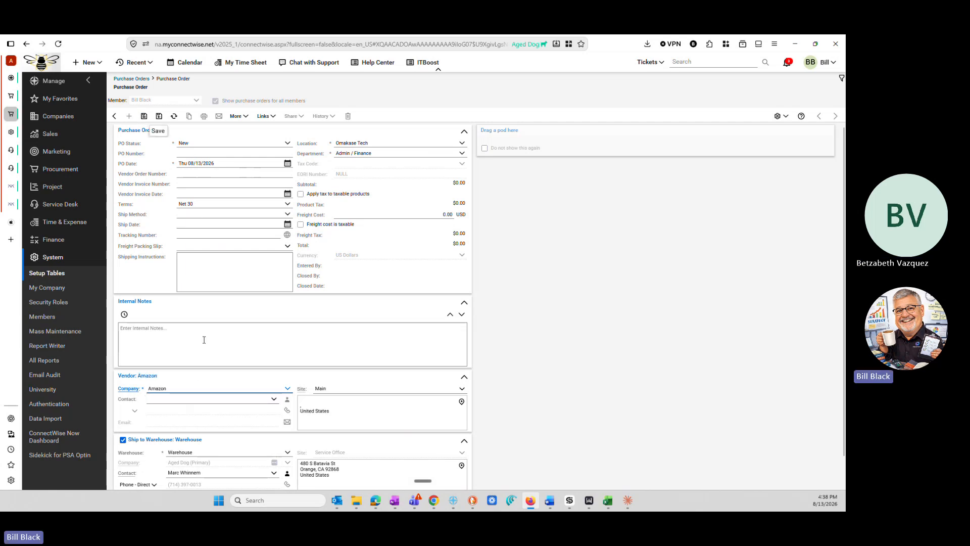
scroll(204, 339, down, 1)
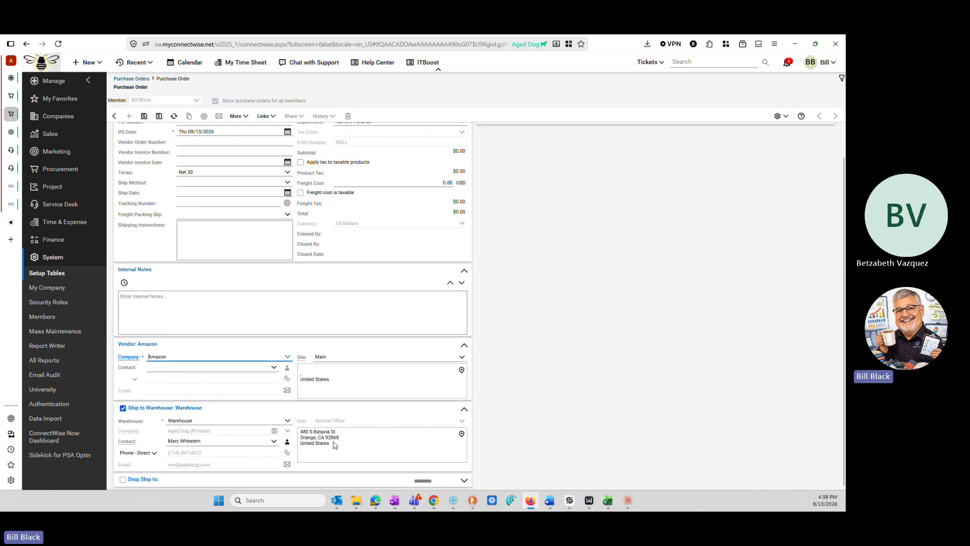
drag(334, 442, 292, 434)
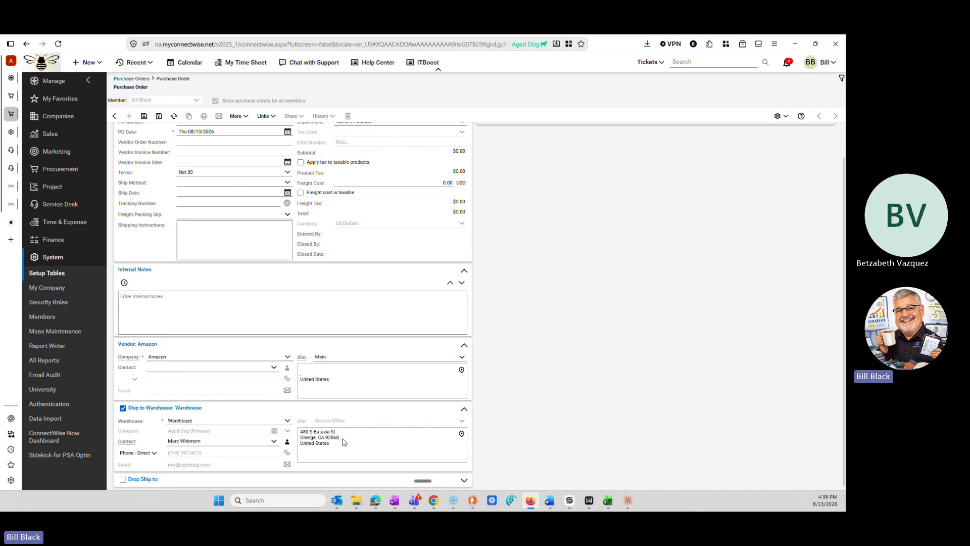
click(144, 116)
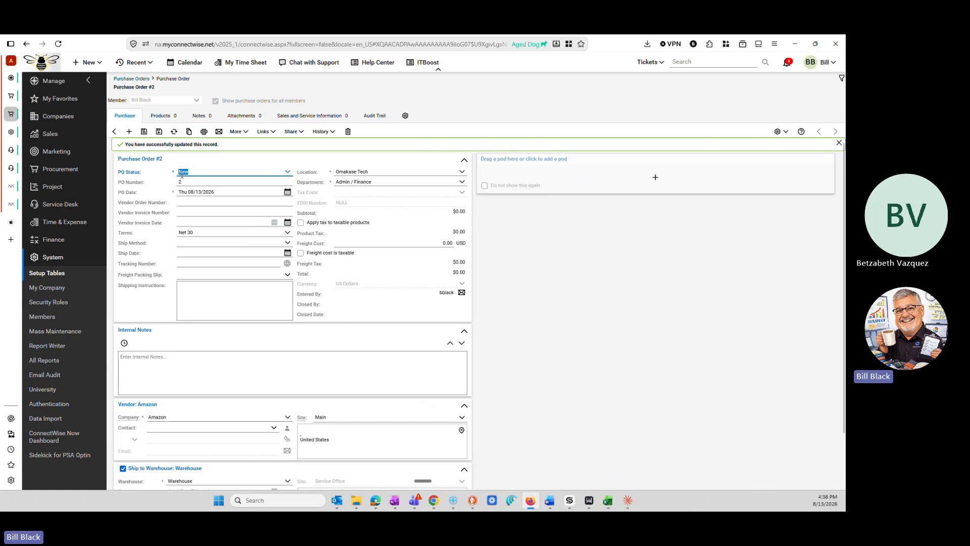
- Start a new product line on the Amazon purchase order and list the catalog products in an enlarged selection window
click(173, 417)
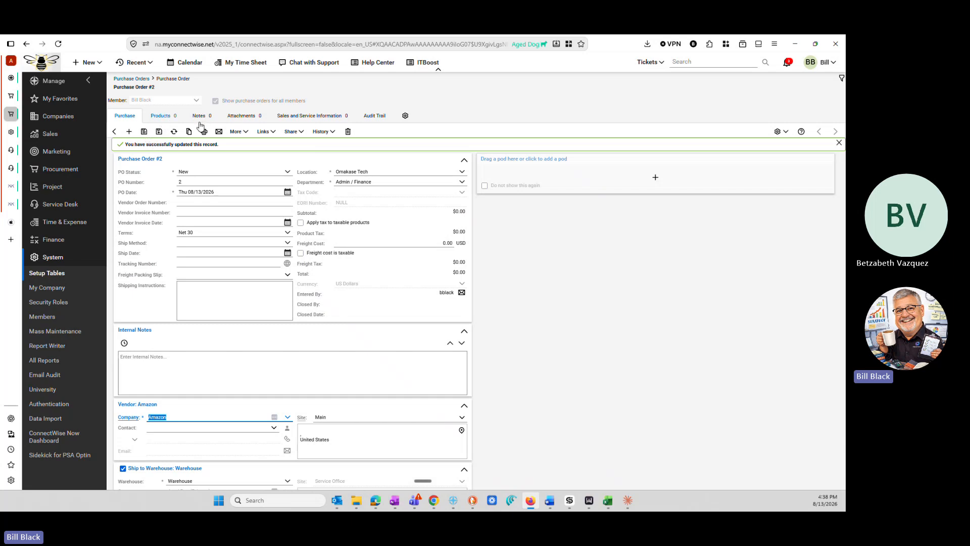
click(165, 117)
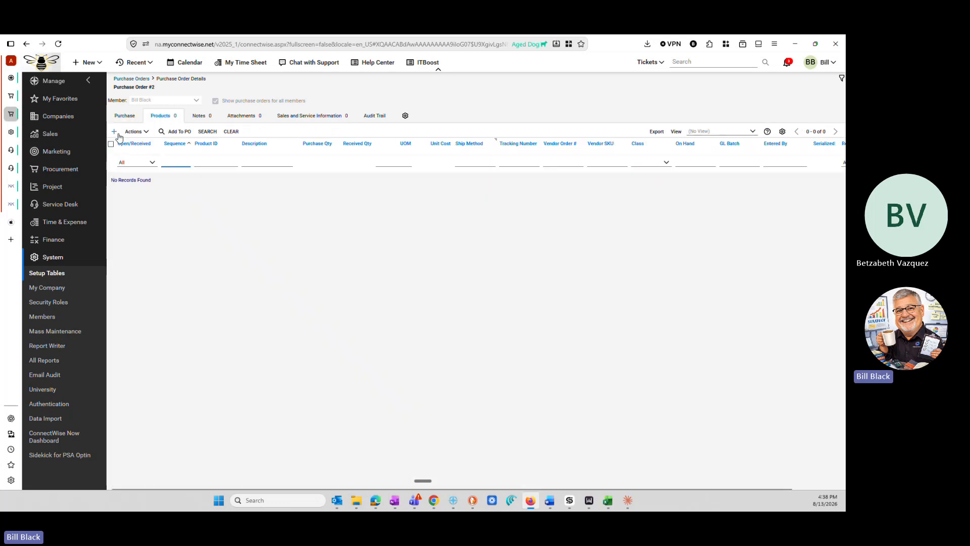
click(135, 132)
click(115, 131)
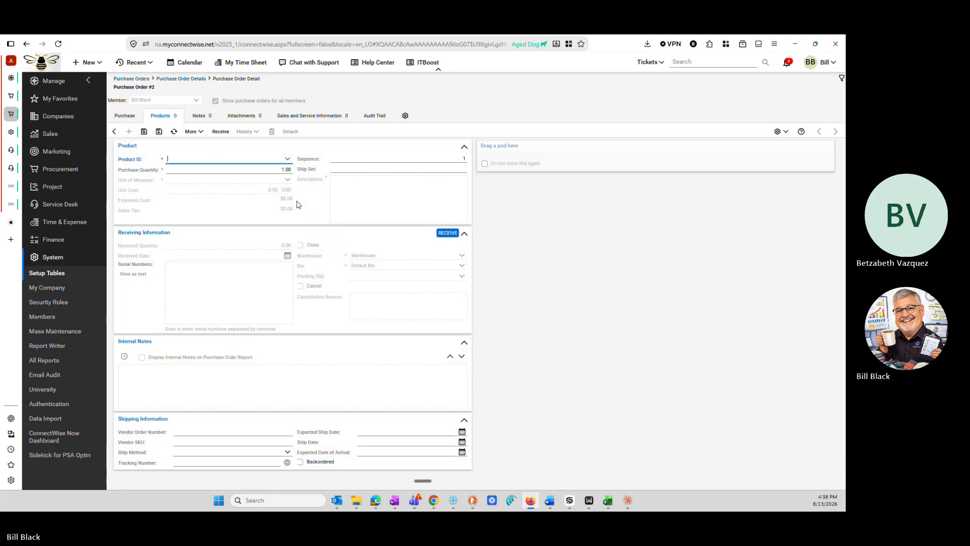
click(287, 160)
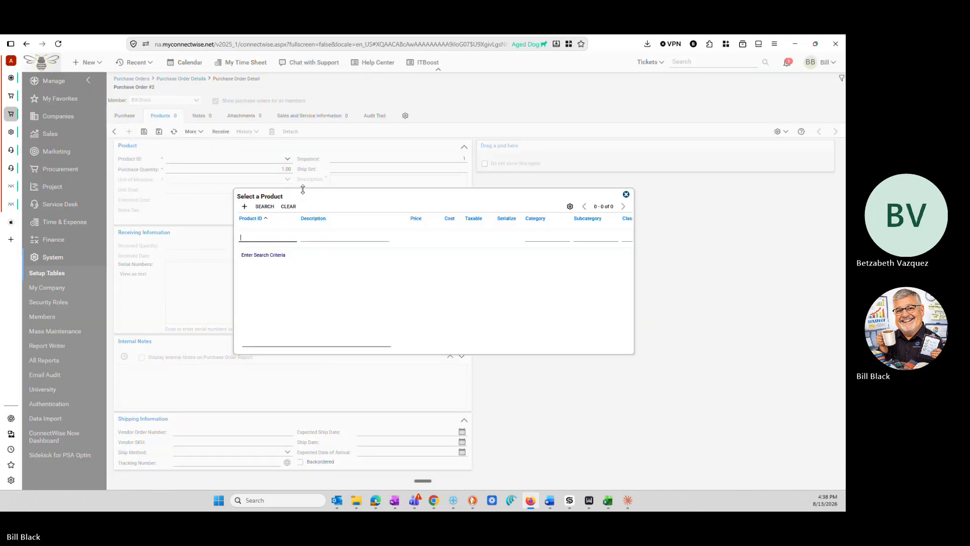
click(273, 212)
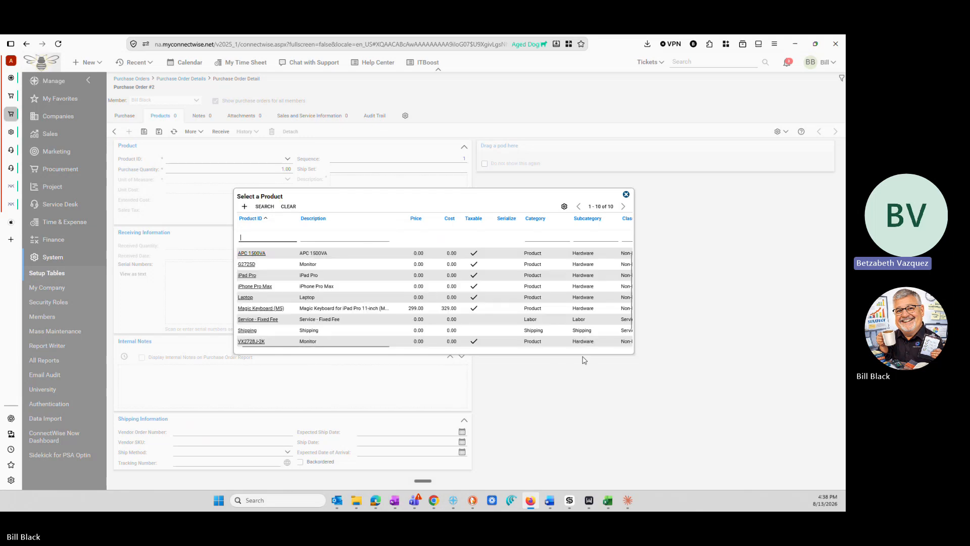
drag(584, 355, 591, 452)
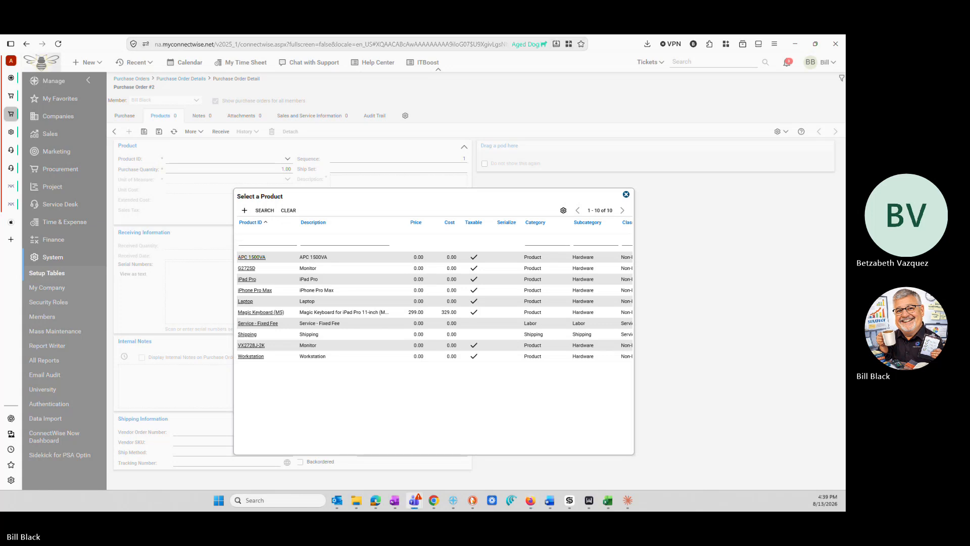
- Switch to the Amazon page for the Creative Pebble V3 speakers, copy the full product title, and return to the purchase order
key(alt+Tab)
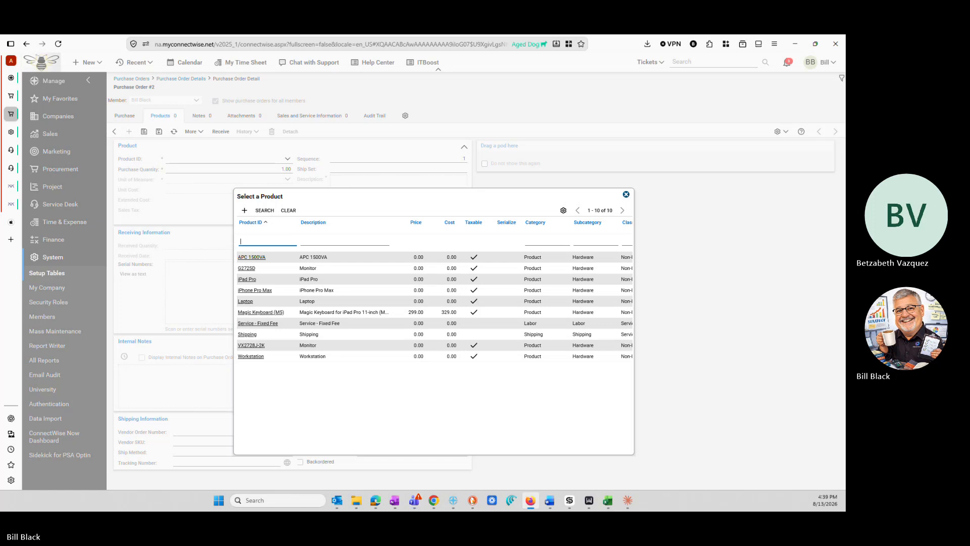
key(alt+Tab)
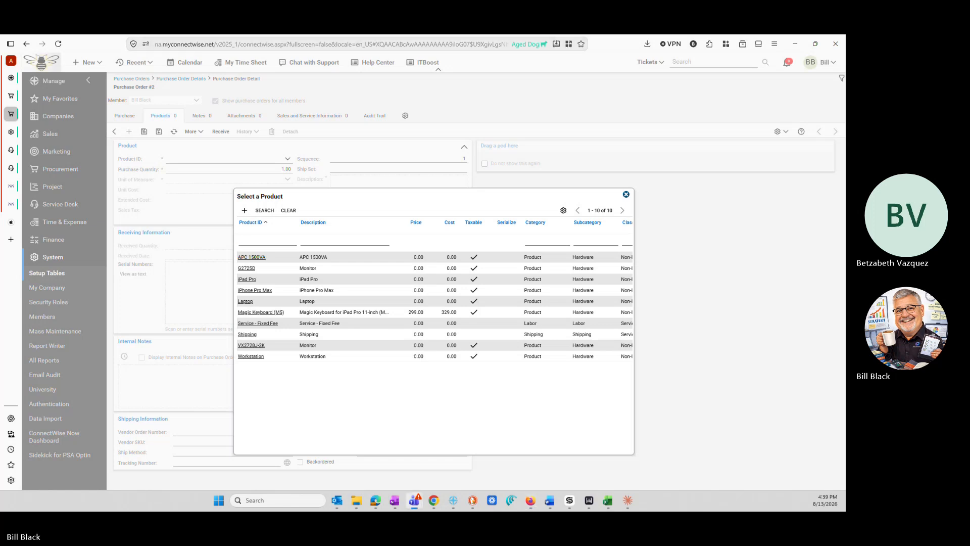
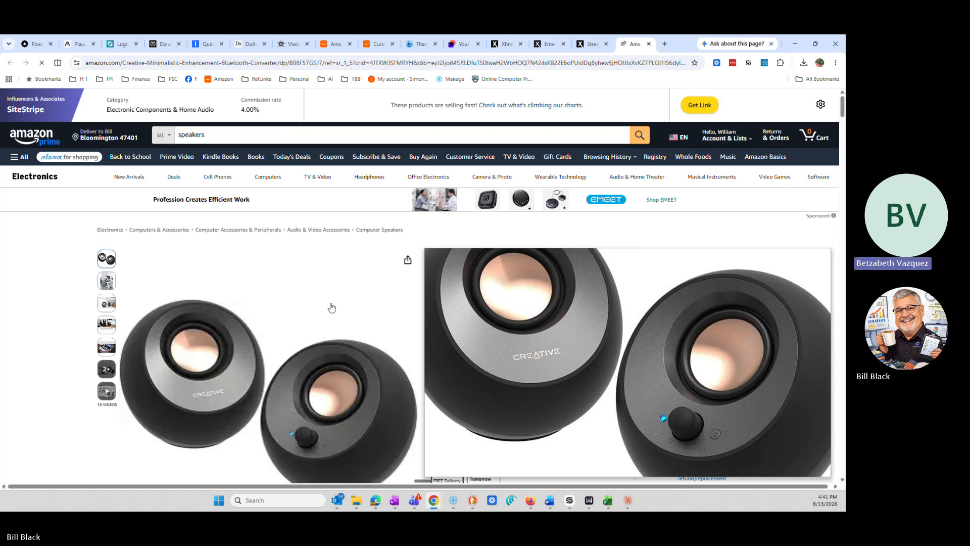
scroll(359, 333, down, 3)
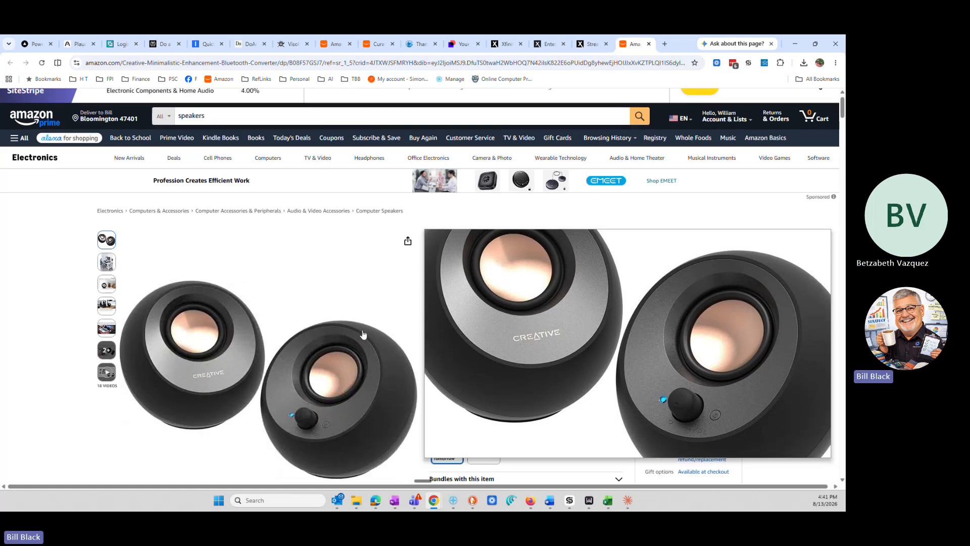
scroll(363, 335, down, 1)
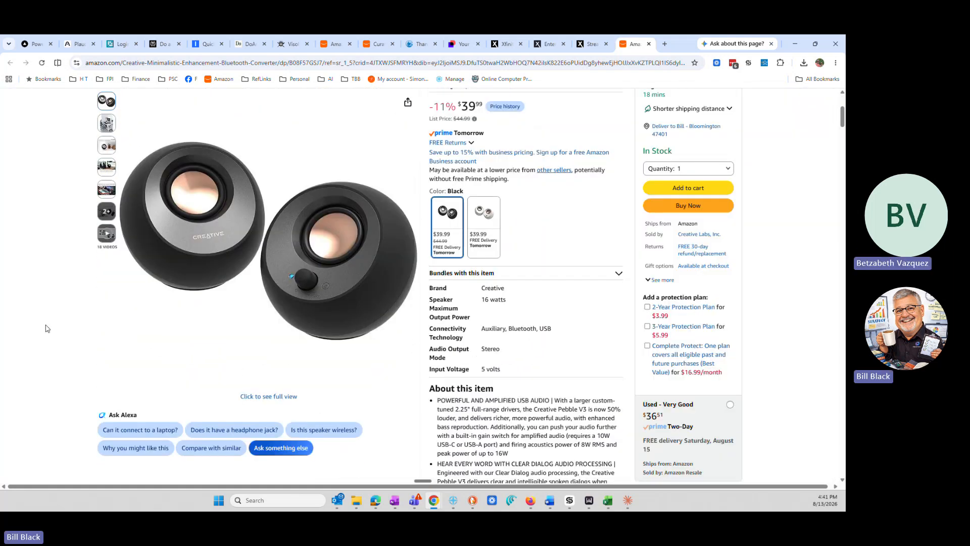
scroll(46, 235, up, 5)
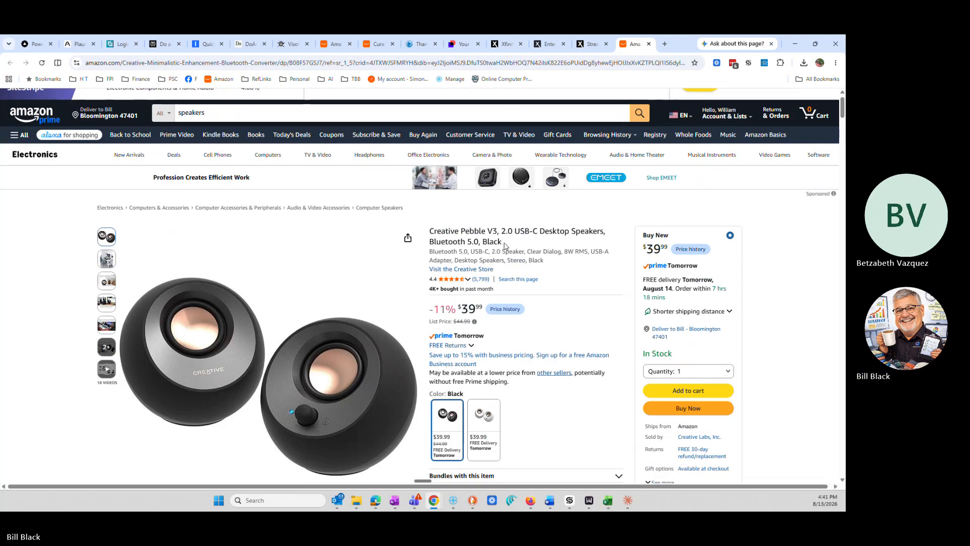
drag(503, 243, 429, 232)
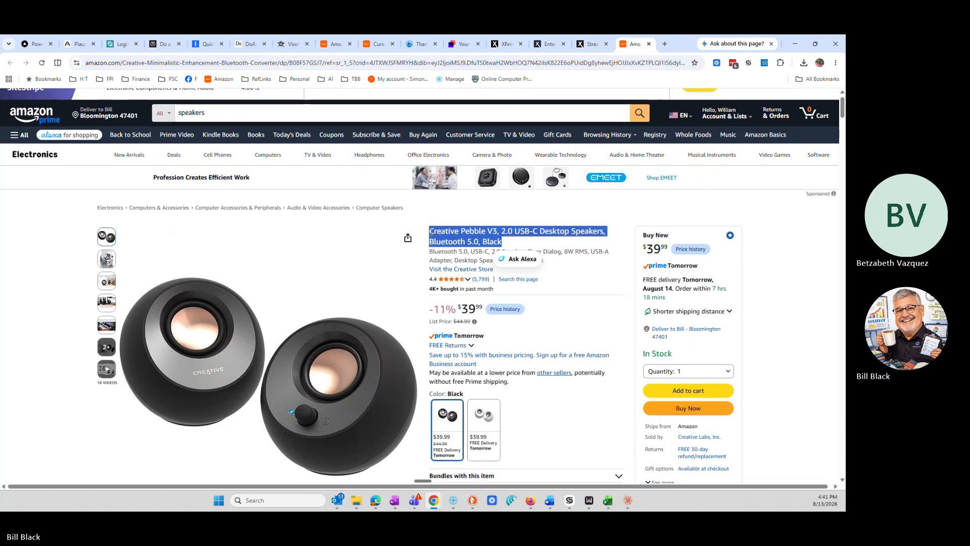
right_click(444, 237)
click(470, 248)
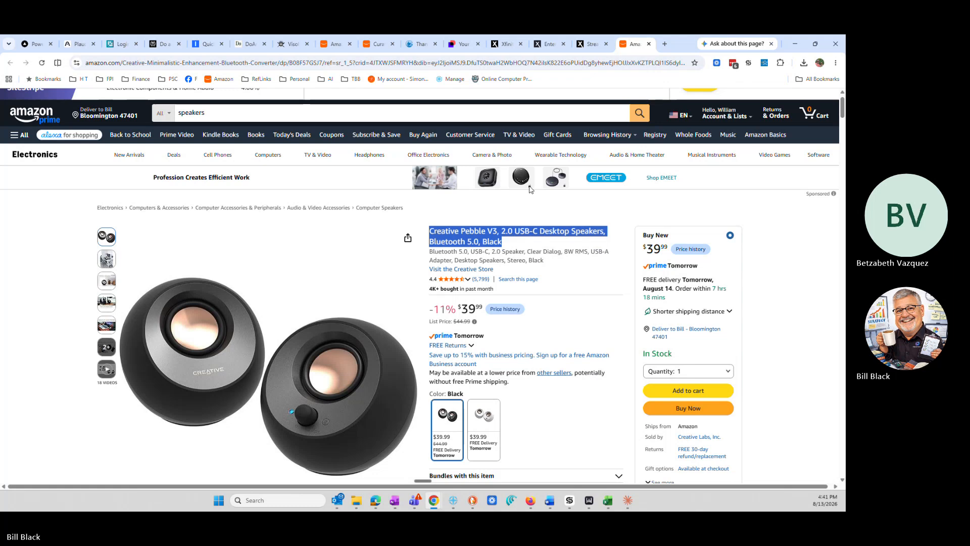
double_click(688, 42)
drag(538, 135, 1, 119)
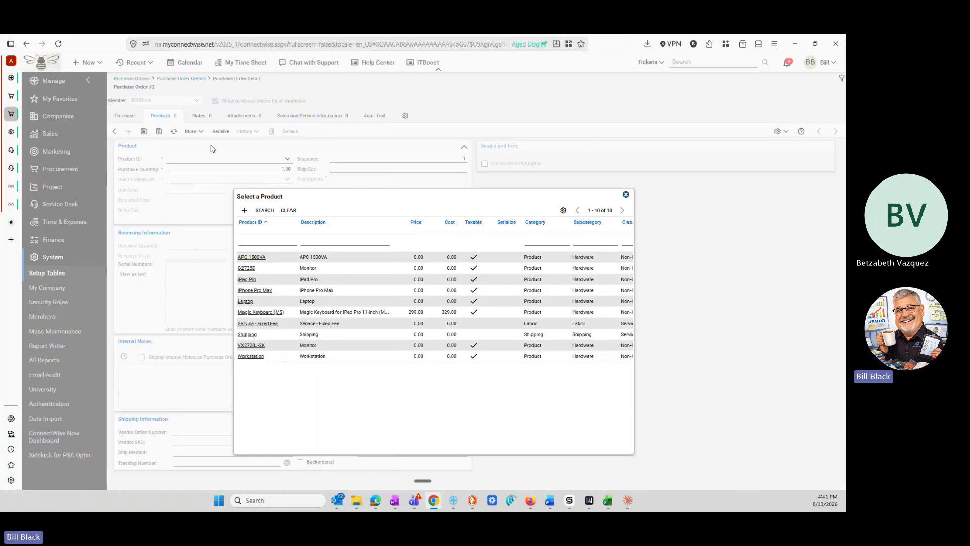
- Start a new catalog product and paste "Creative Pebble V3, 2.0 USB-C Desktop Speakers, Bluetooth 5.0, Black" as its customer description
click(244, 211)
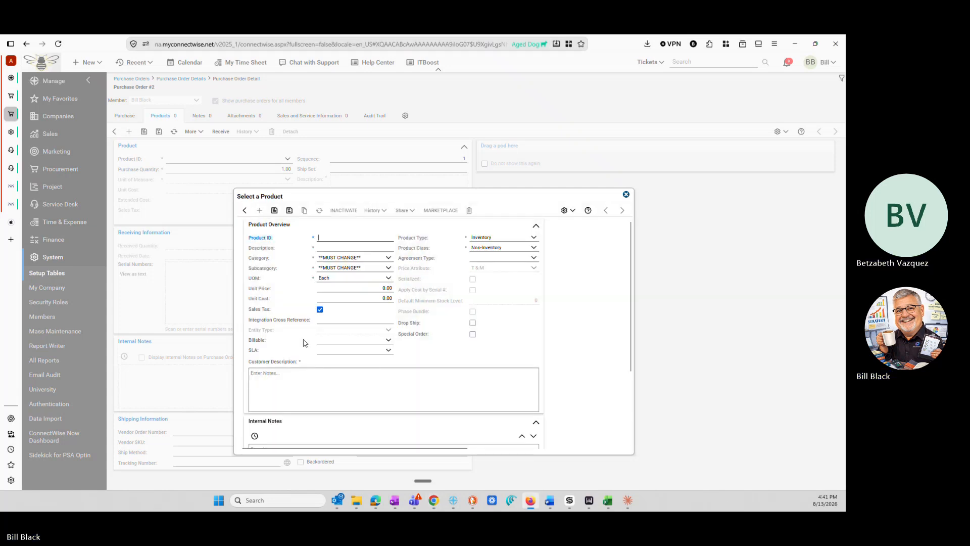
drag(272, 237, 248, 237)
click(268, 373)
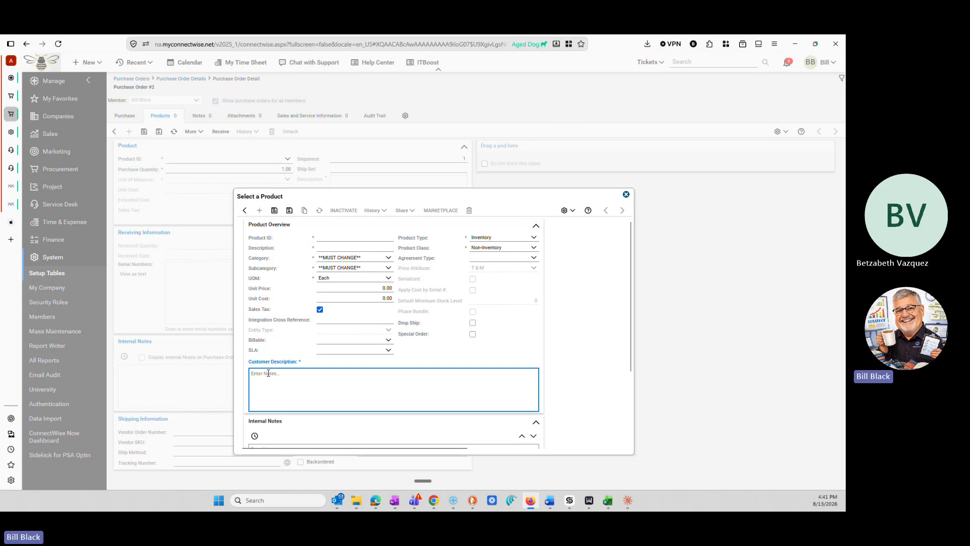
key(ctrl+v)
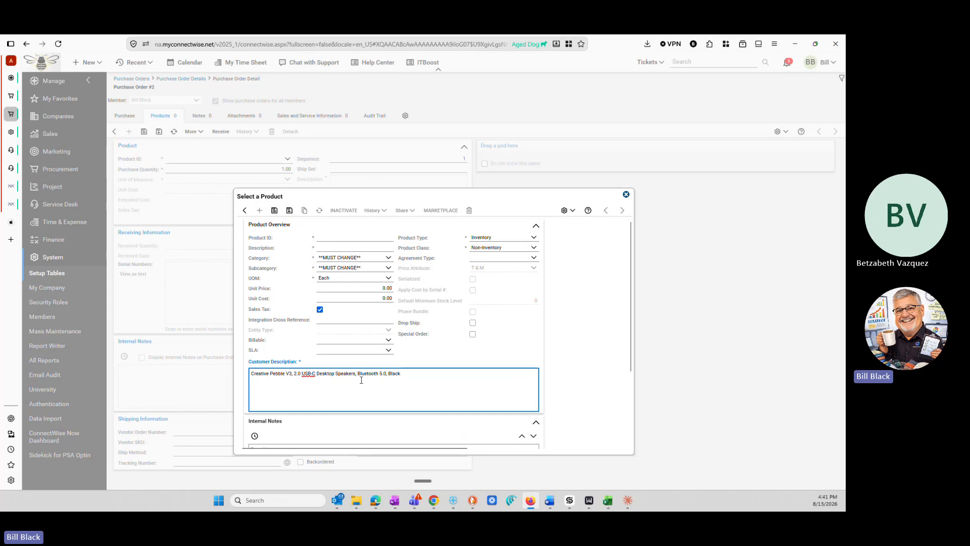
- Copy "Desktop Speakers" from the customer description and use it as both the product ID and the description
drag(356, 374, 316, 373)
click(333, 238)
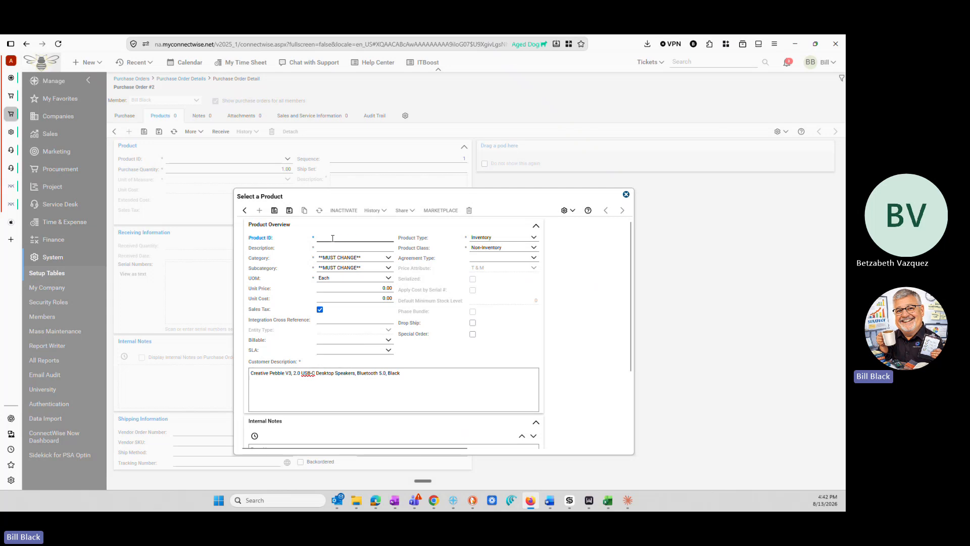
key(ctrl+v)
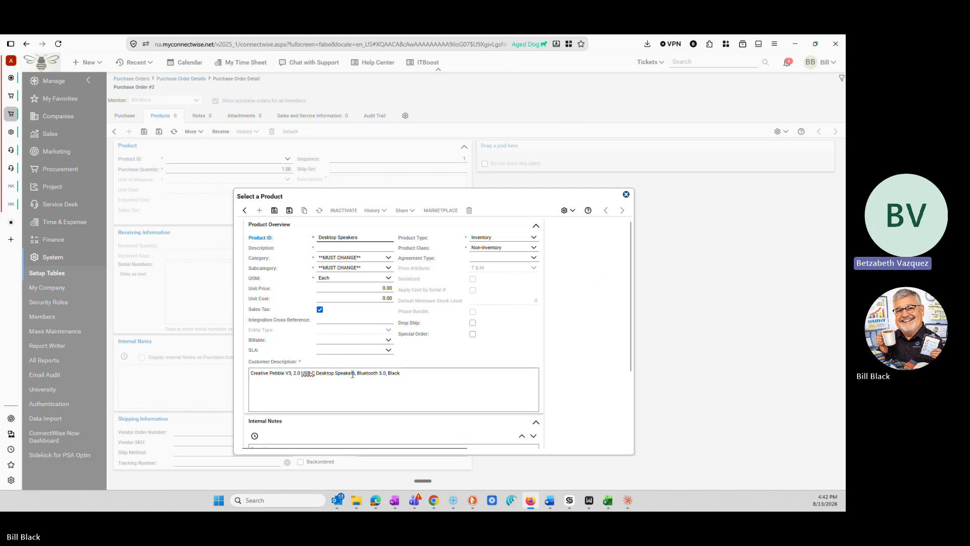
click(326, 249)
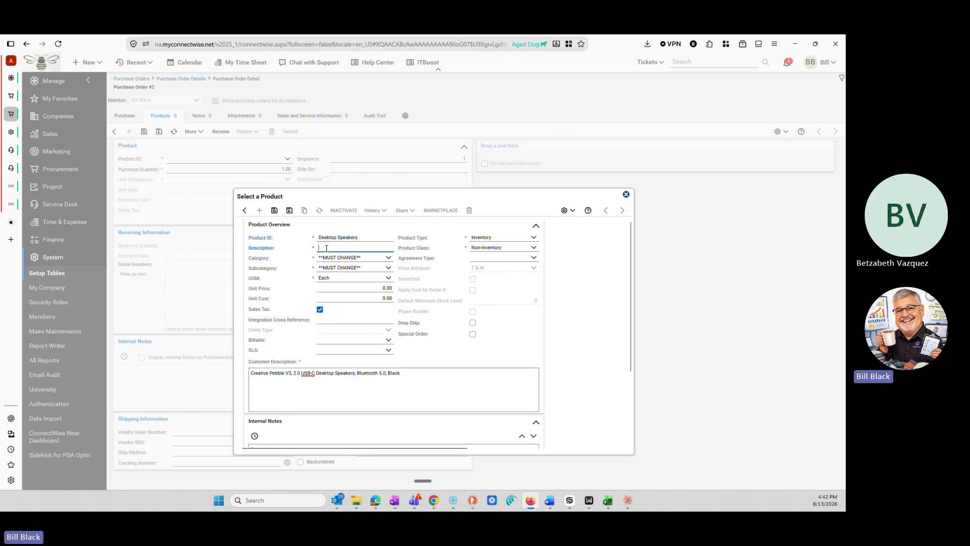
key(ctrl+v)
- Set the product's category to Product, its unit cost to 39.99, and its product type to Non-Inventory
click(387, 257)
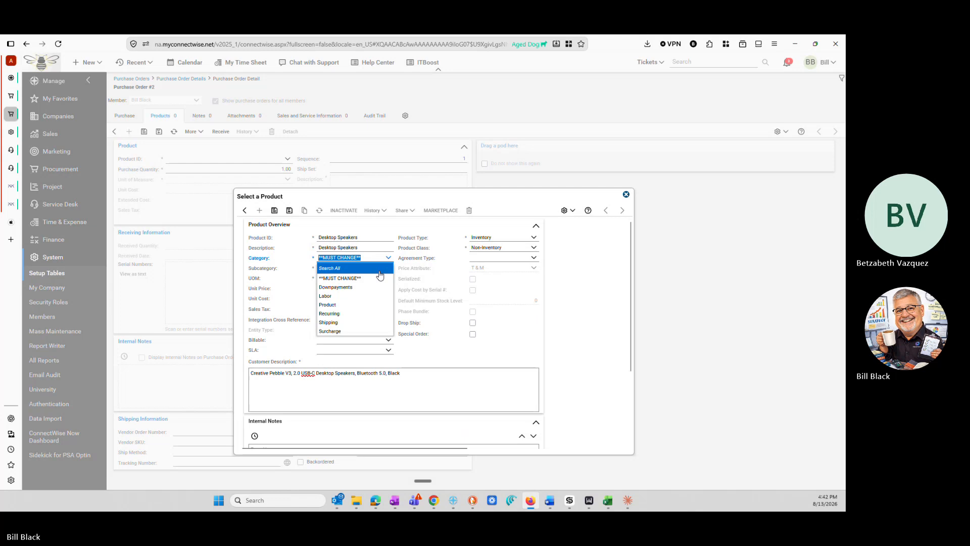
click(342, 306)
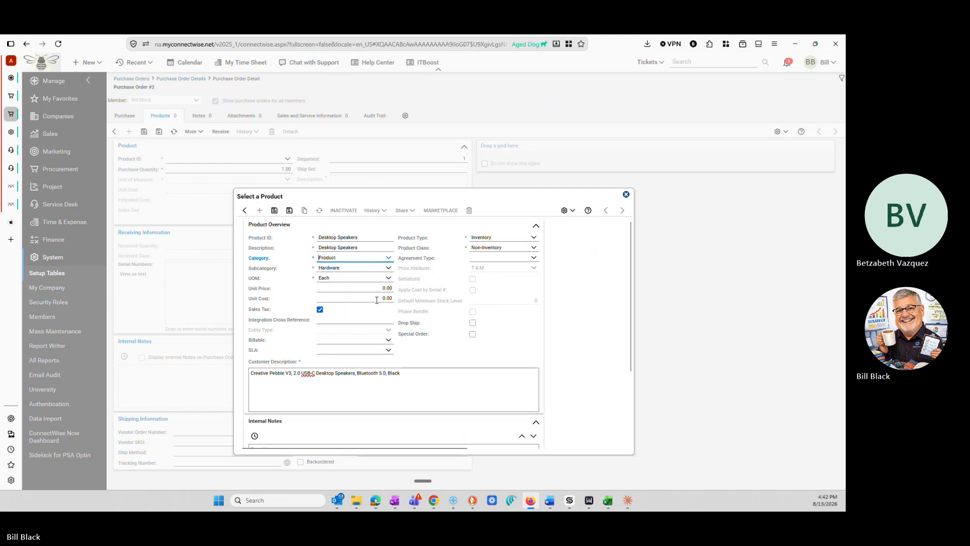
click(377, 299)
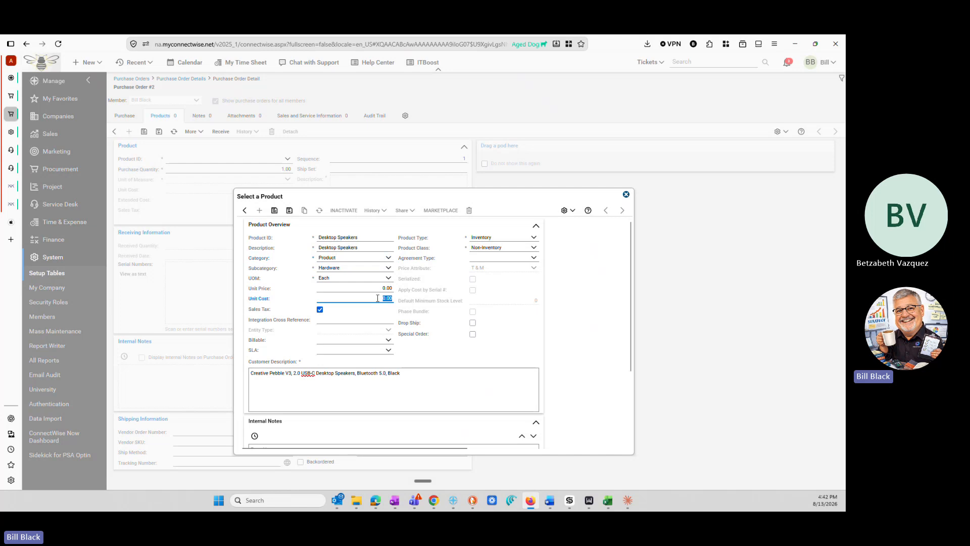
text(39.99)
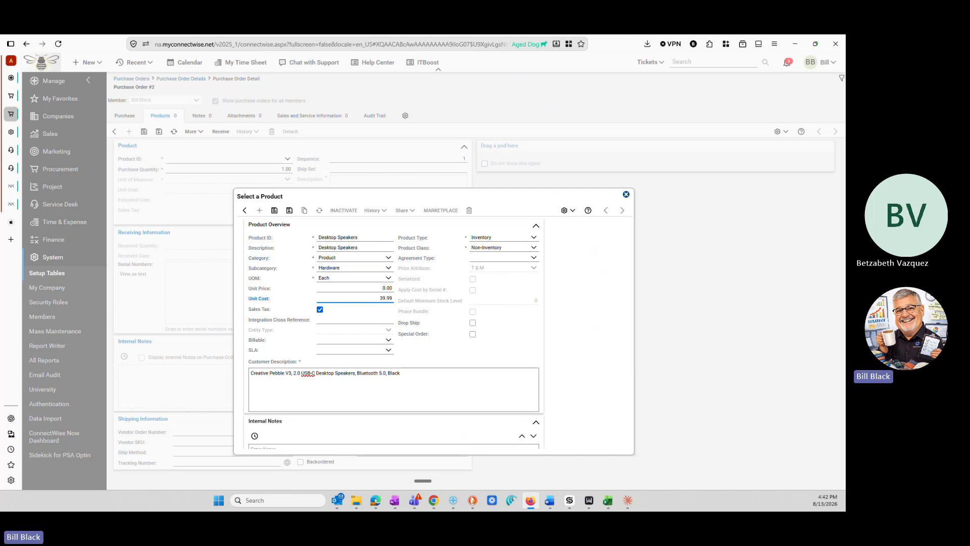
click(534, 238)
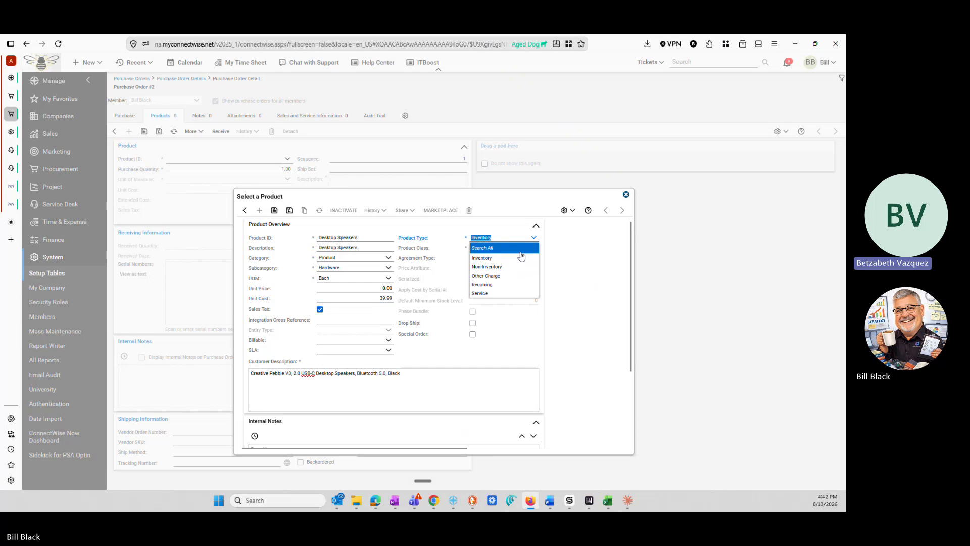
click(502, 267)
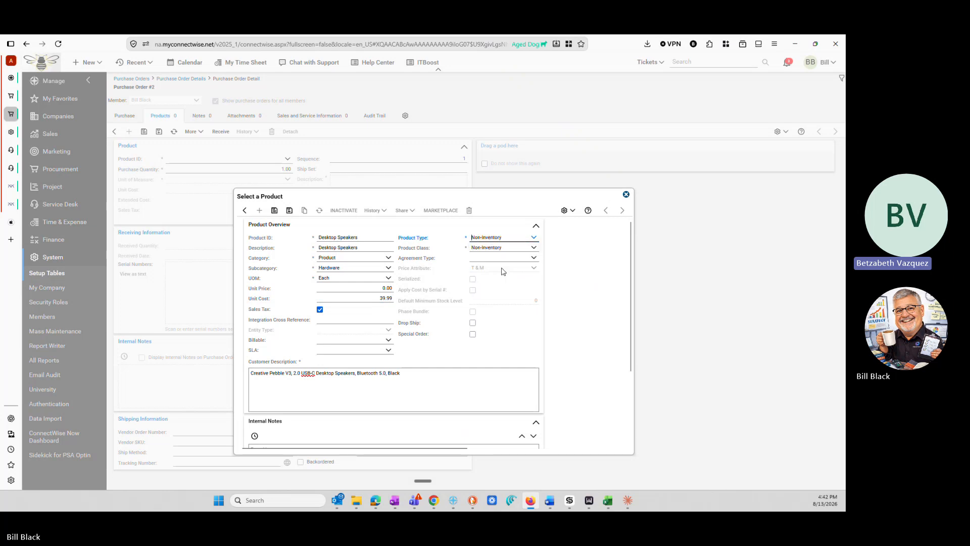
- Set the desktop speakers' unit price to 44.99 and correct the unit cost to 33.99
click(379, 288)
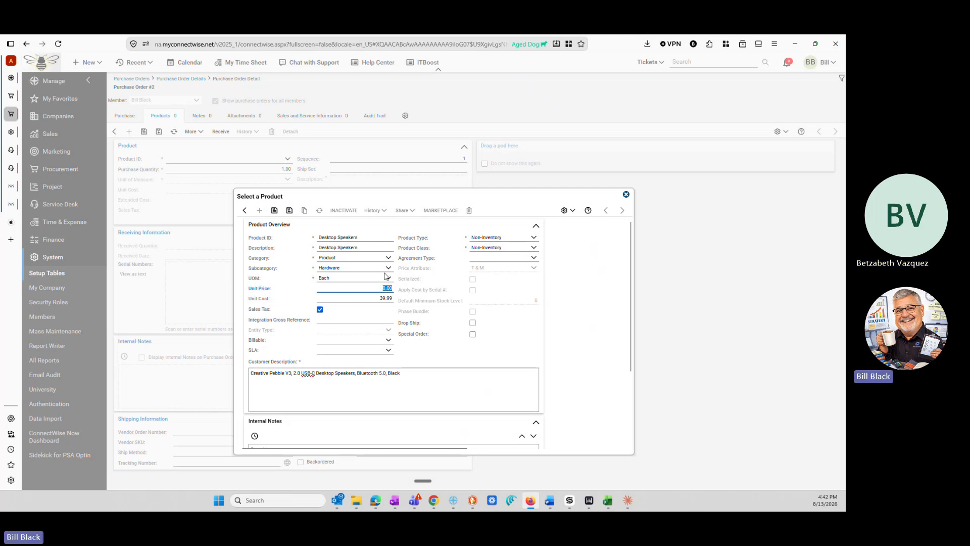
text(44.99)
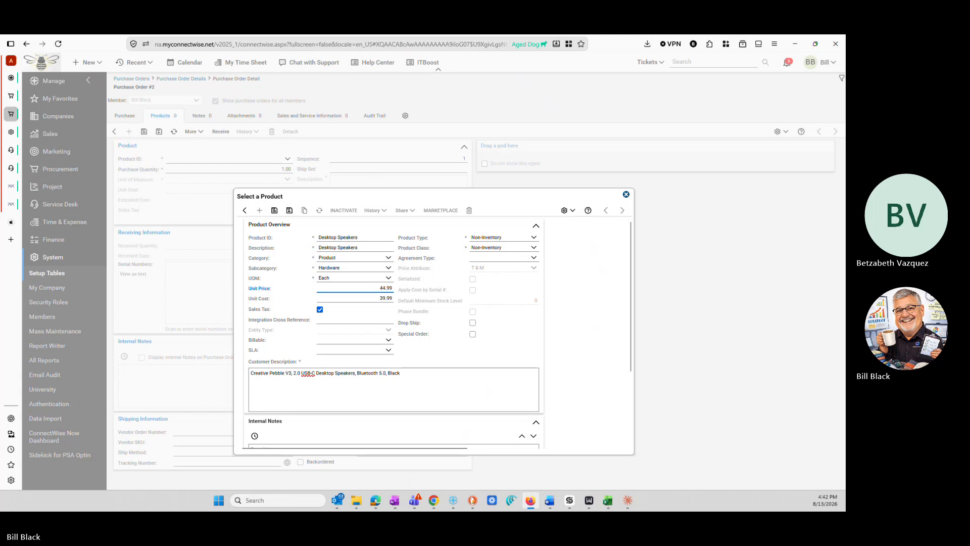
key(alt+Tab)
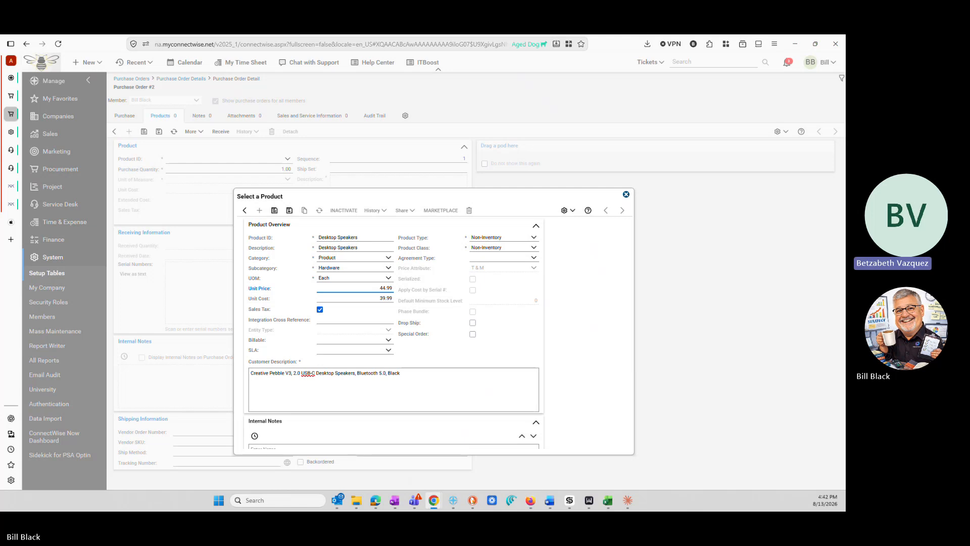
click(377, 299)
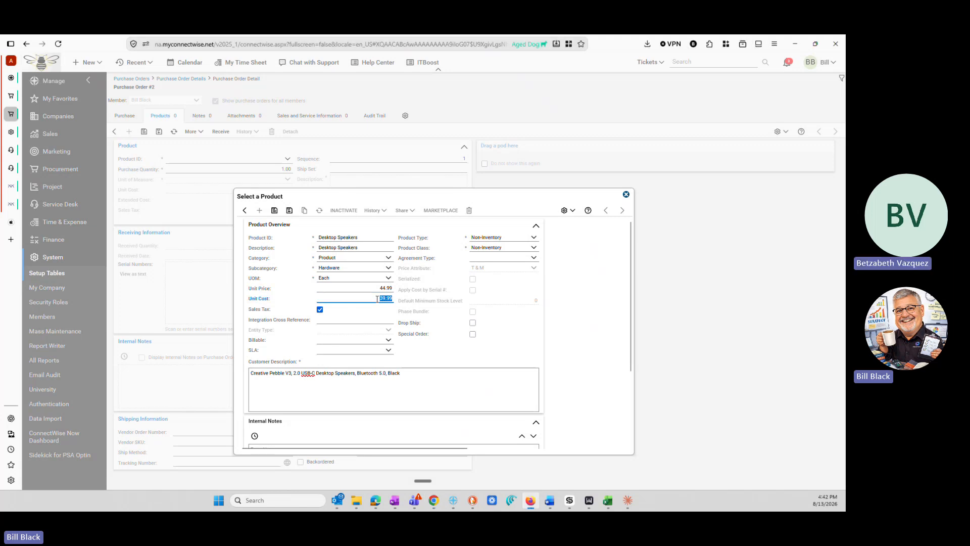
text(33.9)
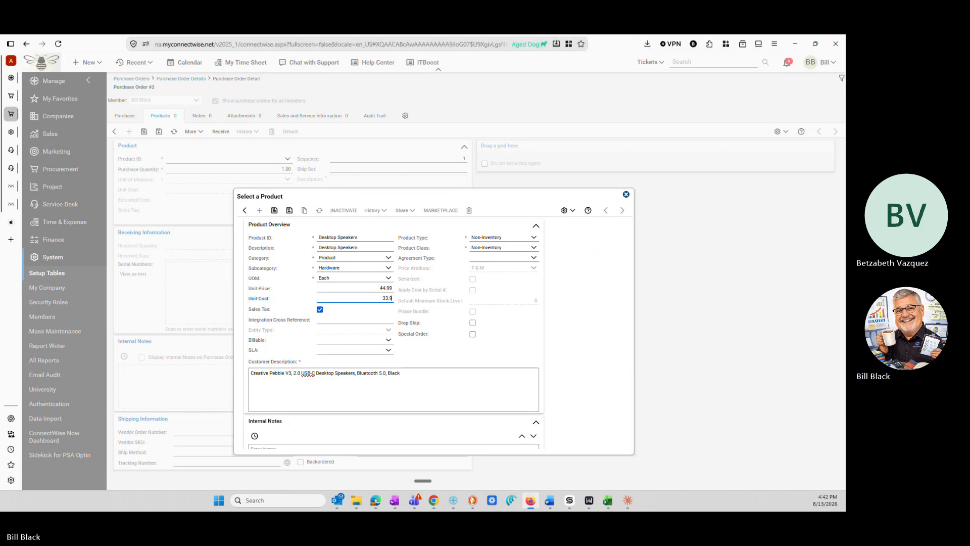
text(9)
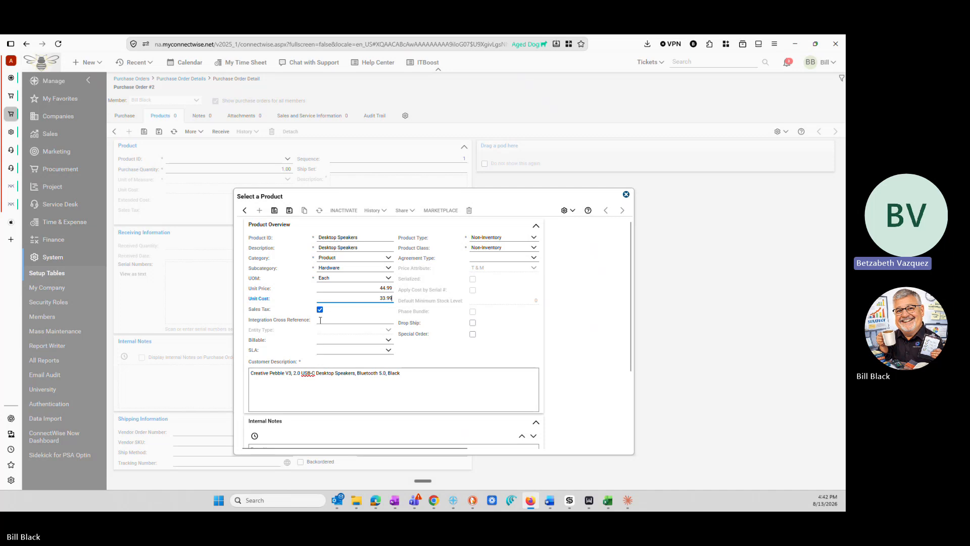
- Check the available manufacturers without choosing one and set the product's vendor to Amazon
click(494, 380)
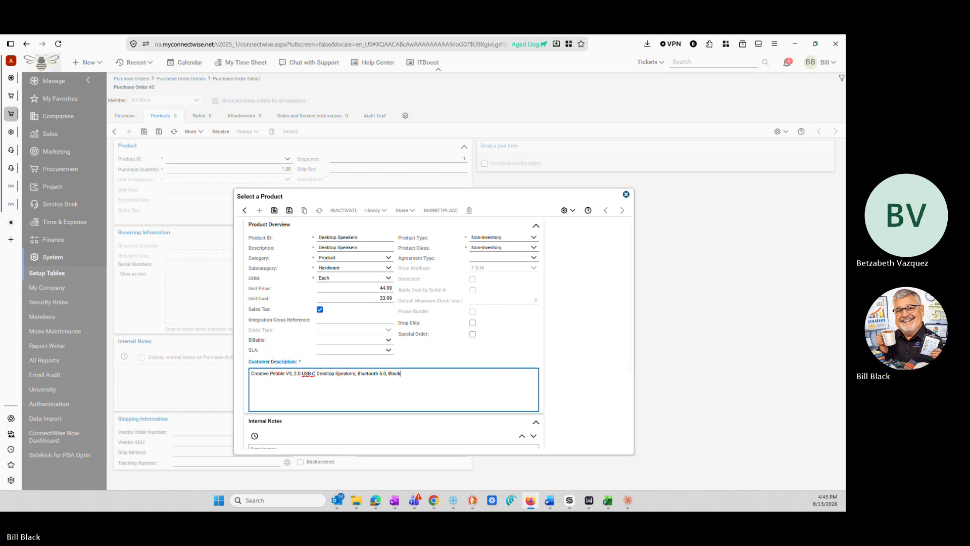
key(alt+Tab)
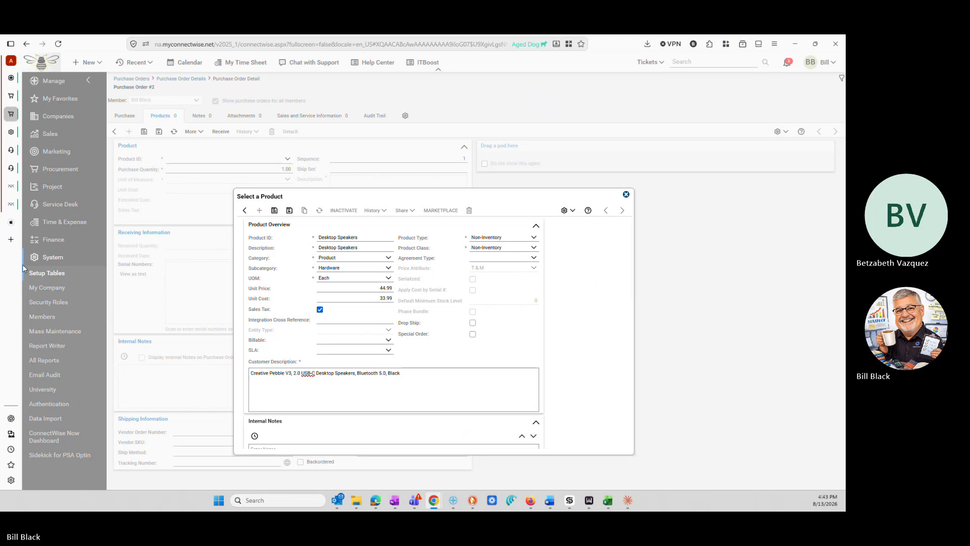
scroll(383, 357, down, 2)
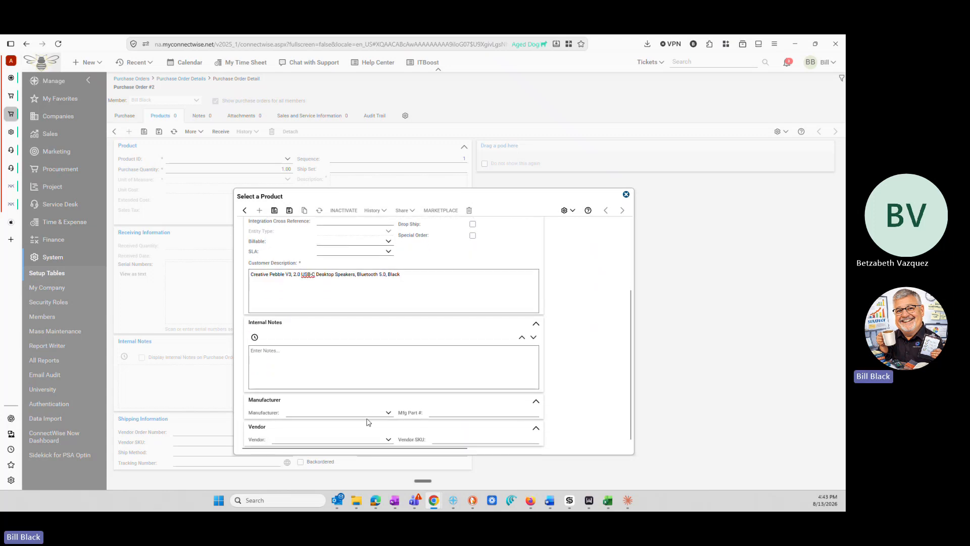
click(389, 416)
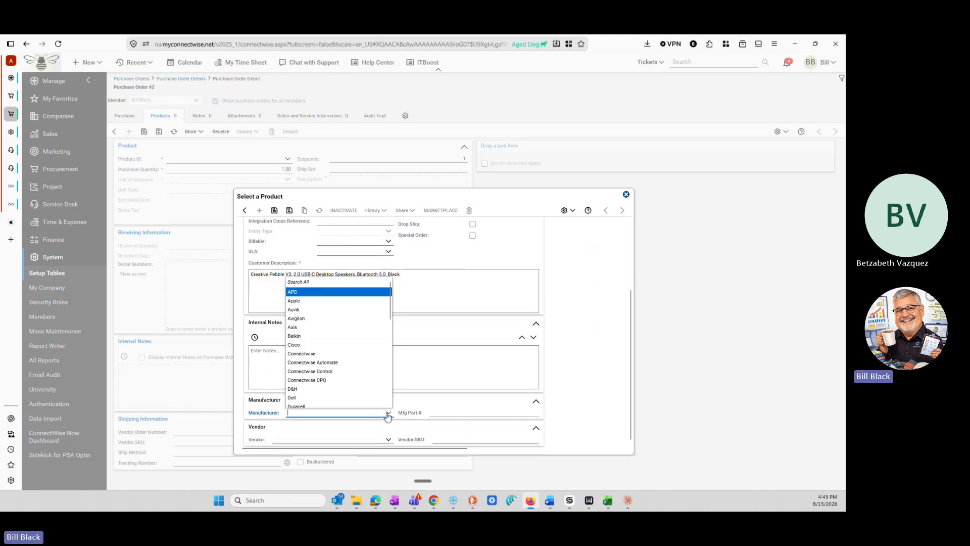
click(422, 371)
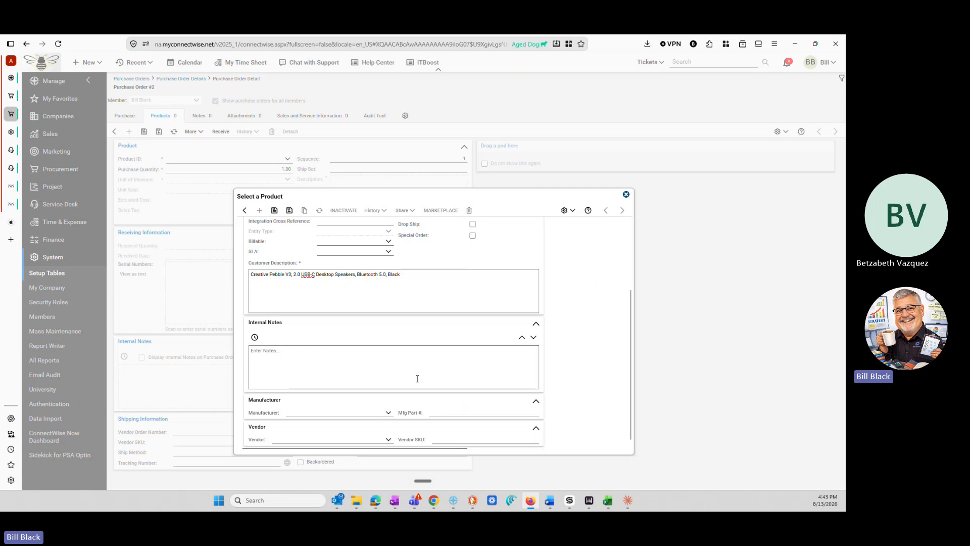
click(332, 439)
click(282, 404)
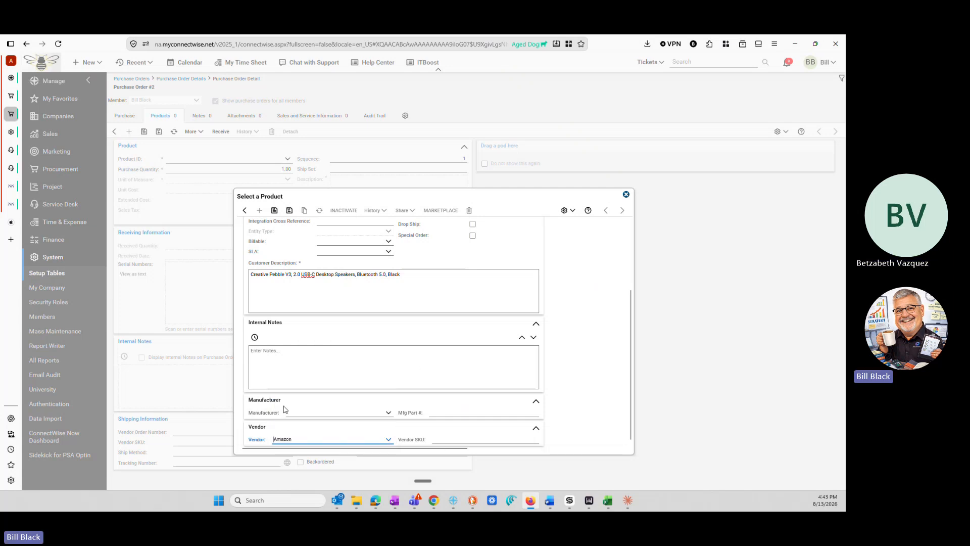
- Paste the full-length Amazon product link into the internal notes, look it over, and delete it
click(452, 439)
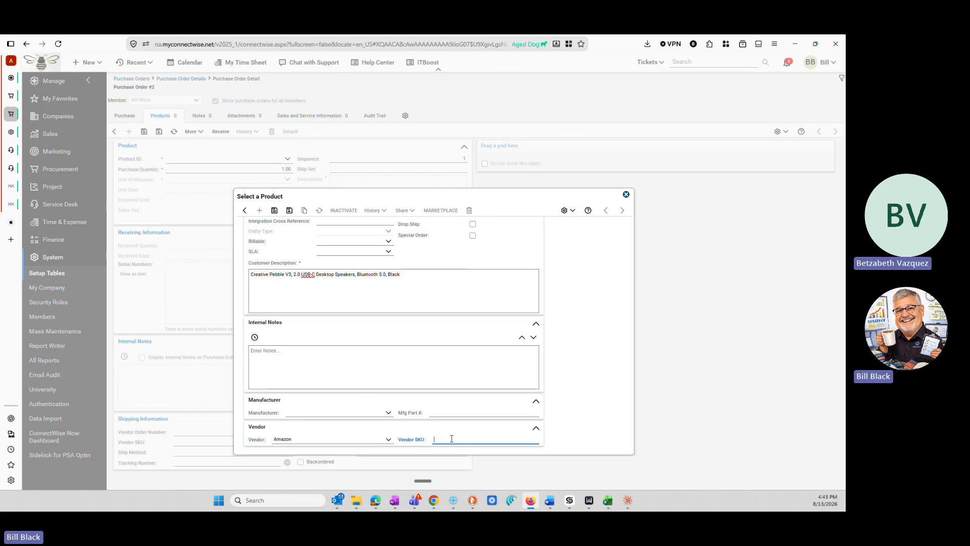
click(257, 365)
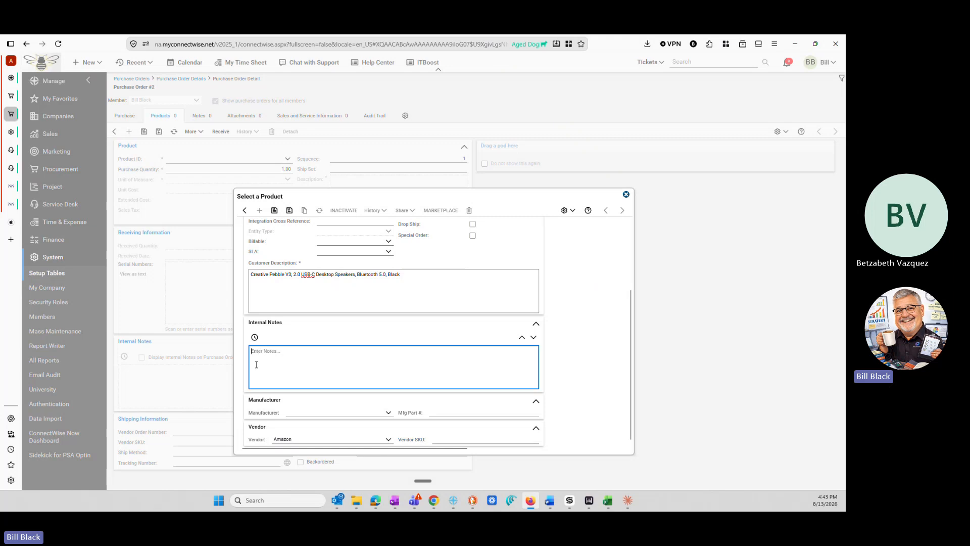
key(ctrl+v)
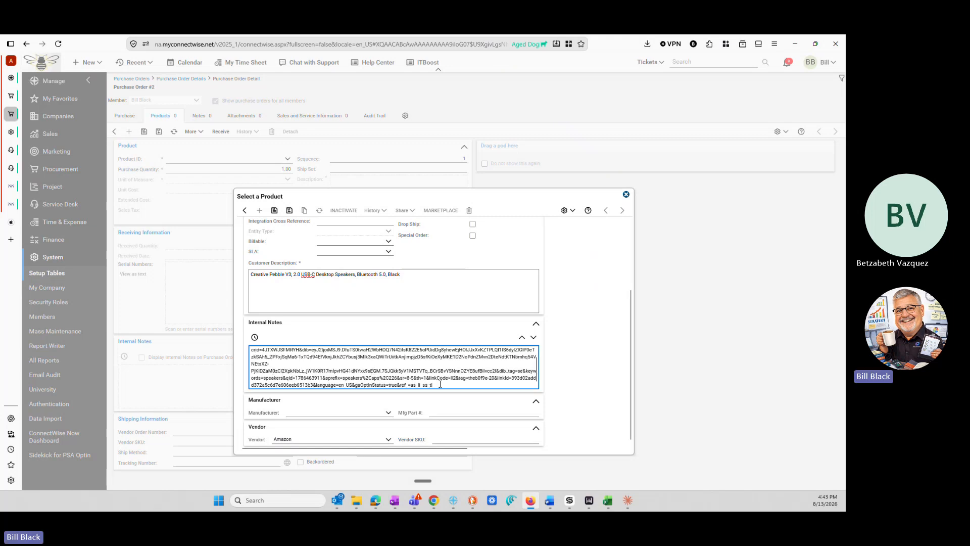
scroll(441, 384, up, 1)
scroll(440, 383, down, 2)
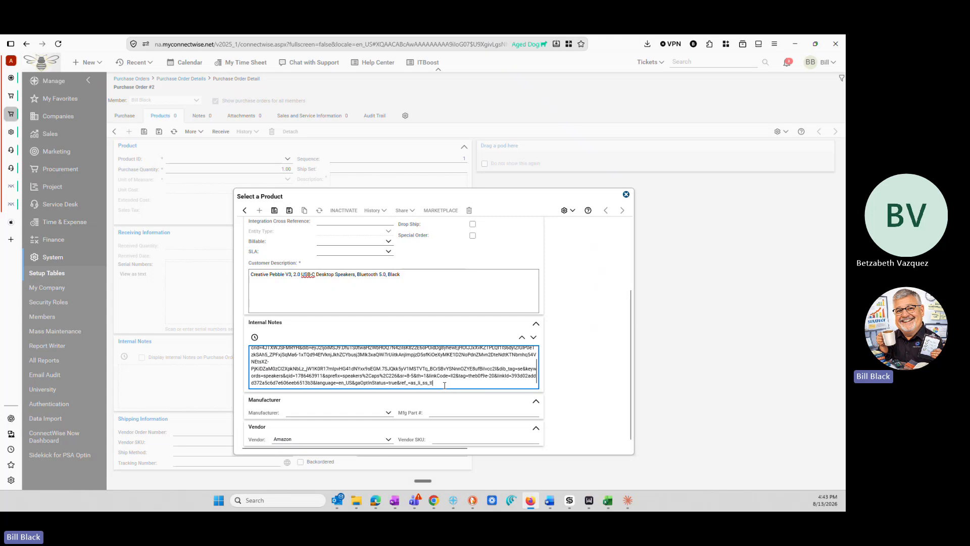
scroll(445, 385, up, 1)
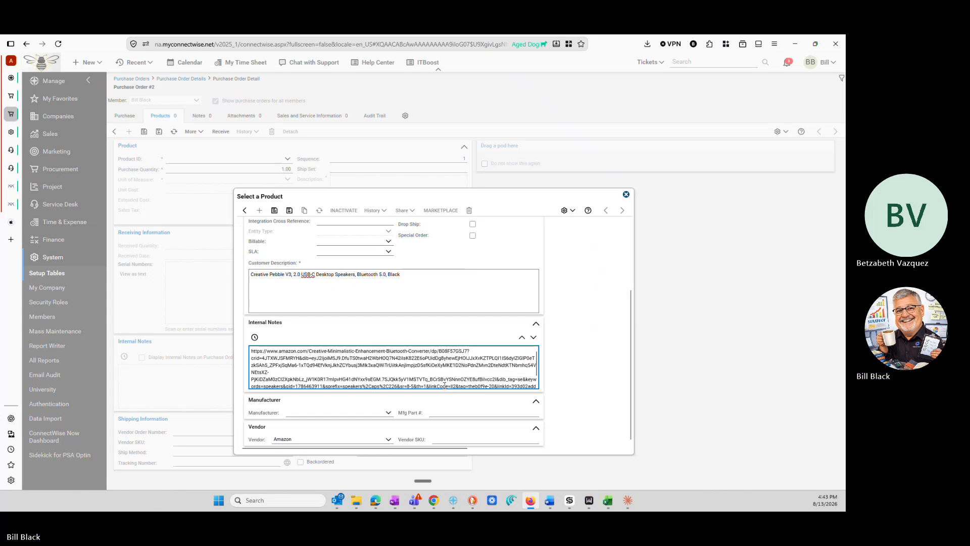
scroll(444, 385, down, 1)
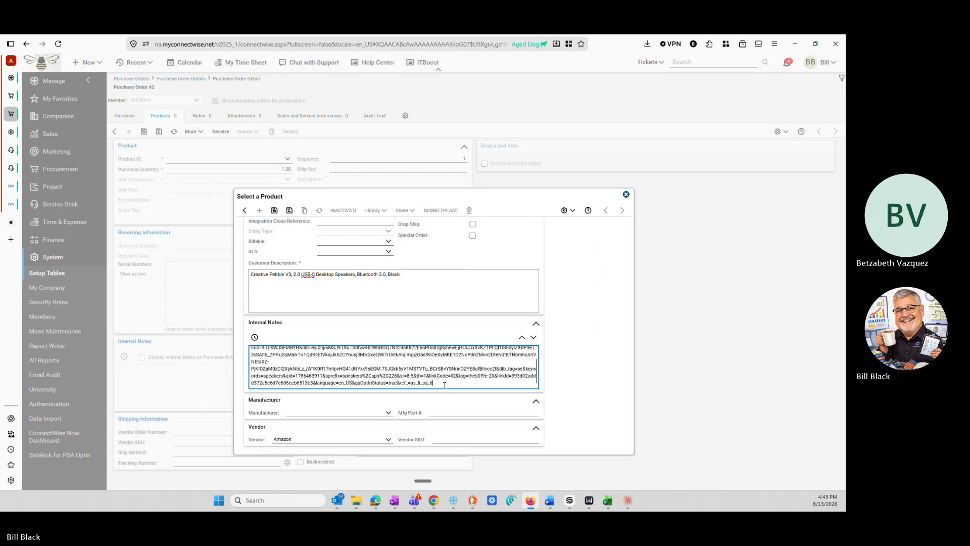
drag(444, 386, 234, 350)
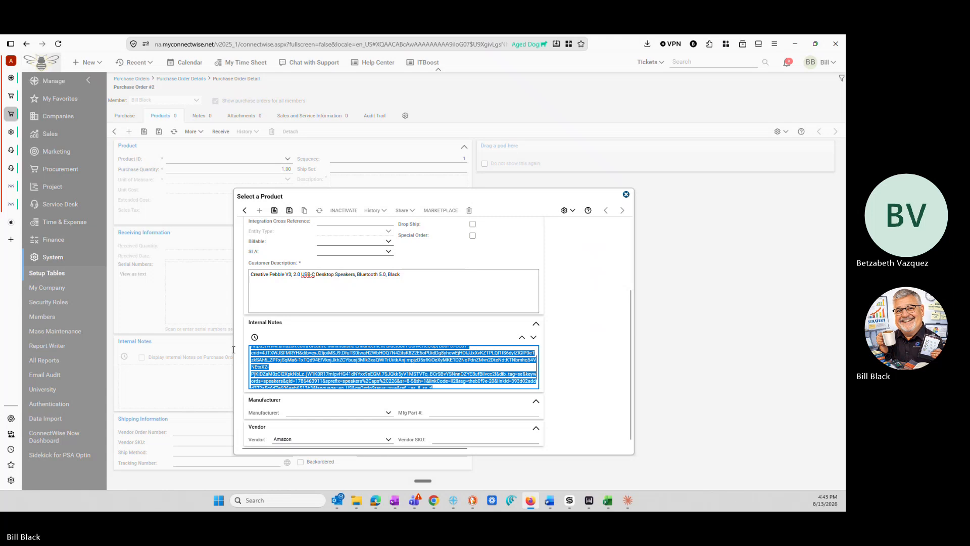
key(Delete)
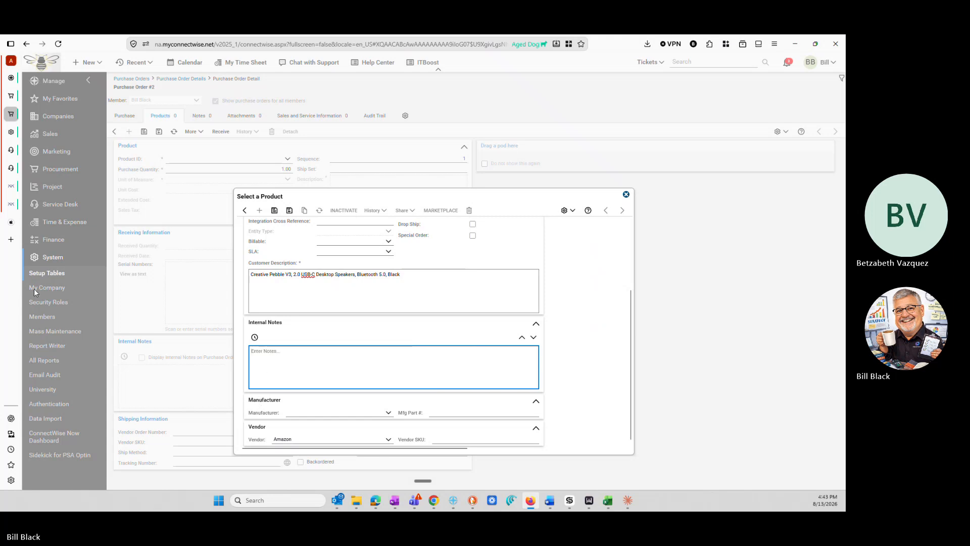
key(alt+Tab)
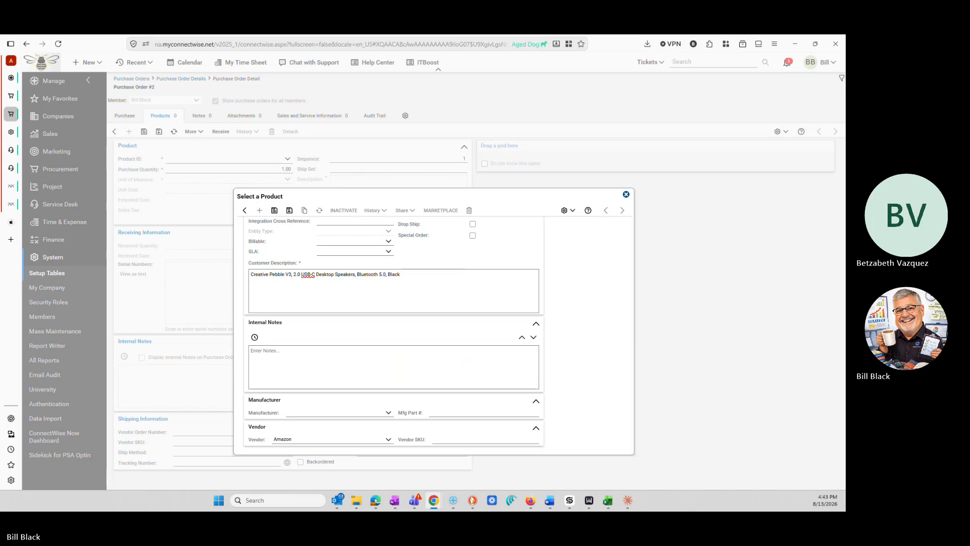
click(282, 357)
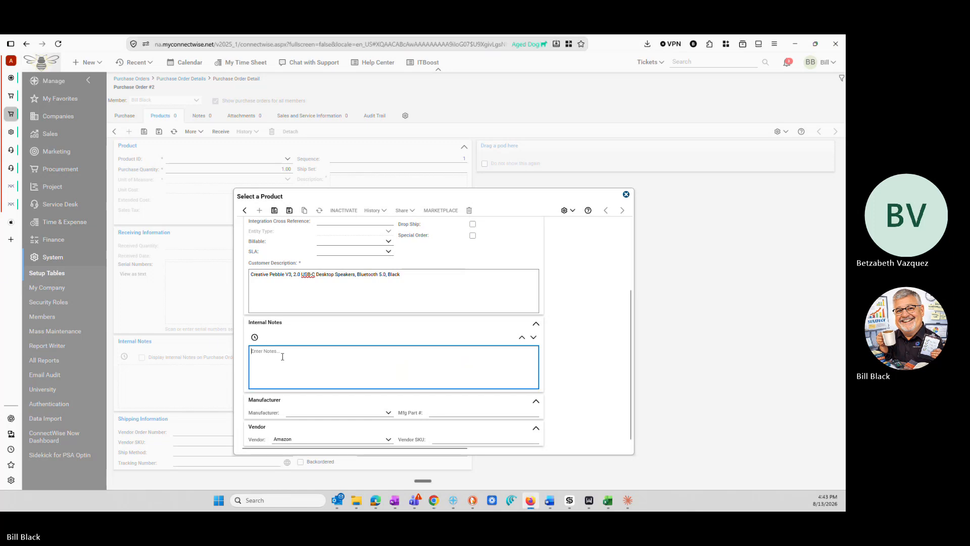
text(https://amzn.to/3UyhB71)
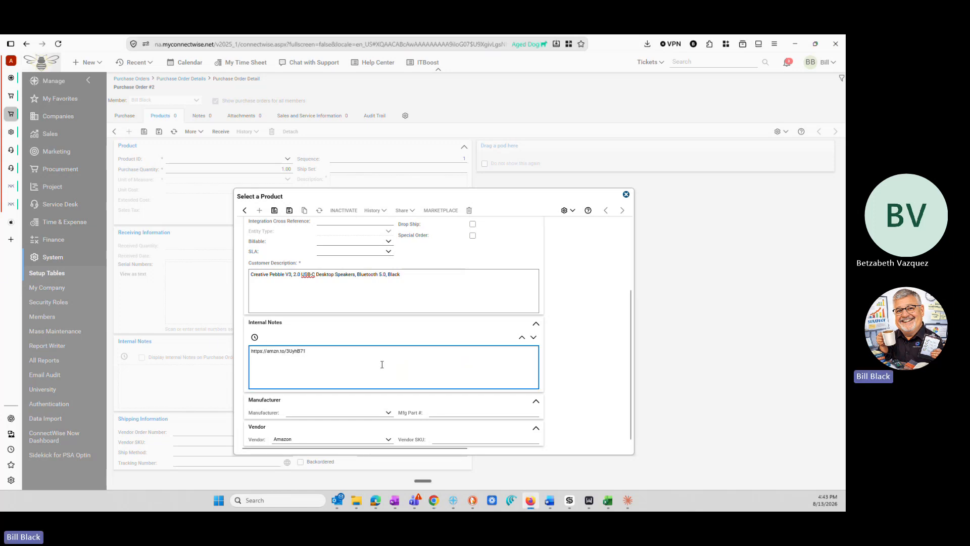
triple_click(303, 354)
- Review the desktop speakers' customer description and save and close the product, putting it on the purchase order line
scroll(322, 355, up, 2)
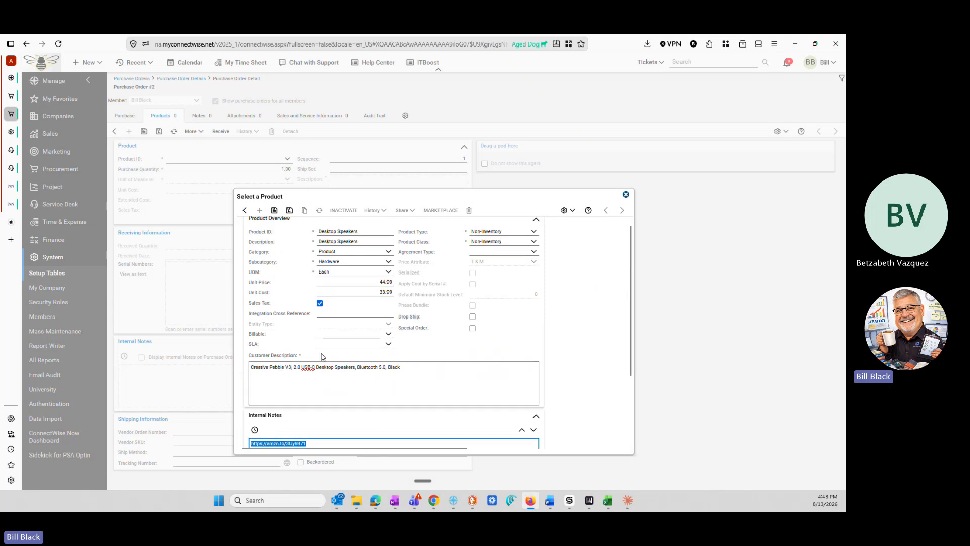
click(410, 366)
scroll(410, 368, up, 1)
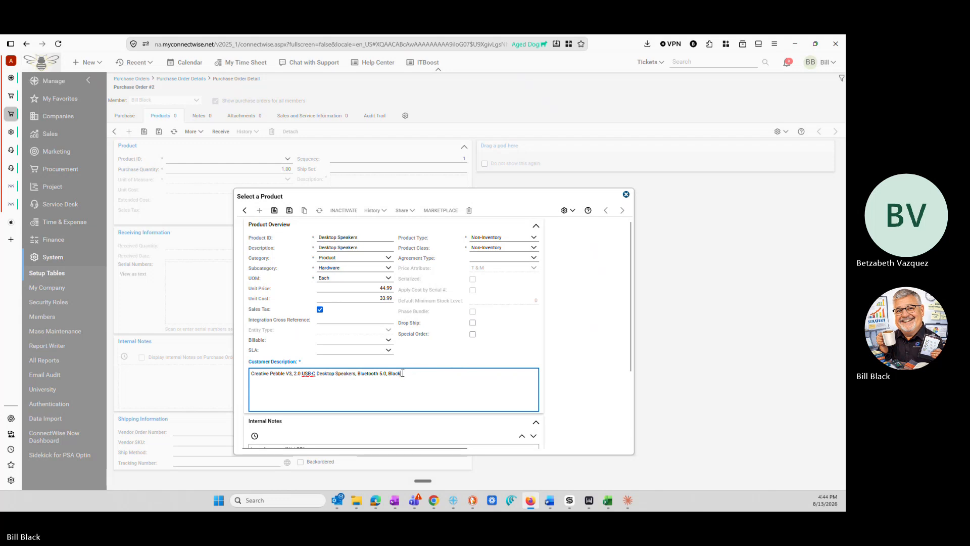
drag(403, 373, 249, 374)
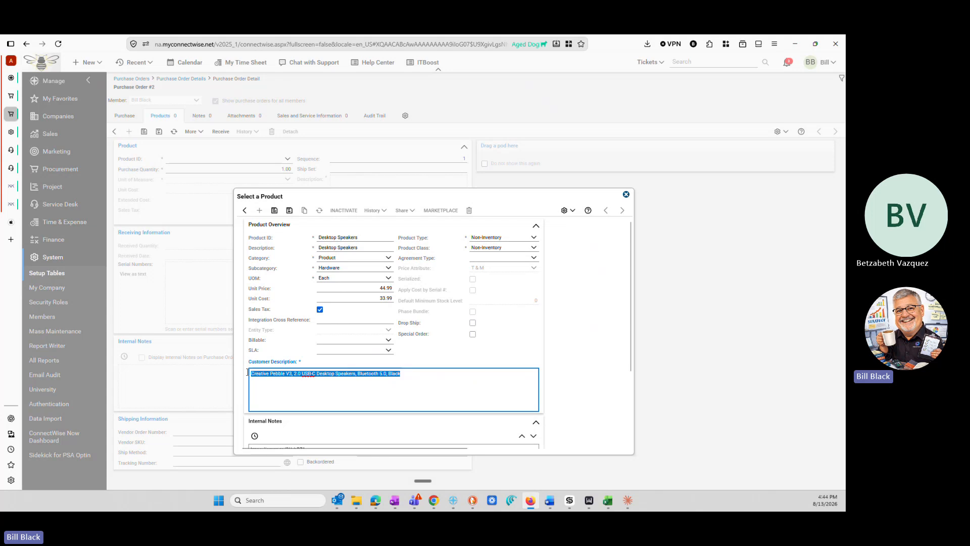
click(289, 212)
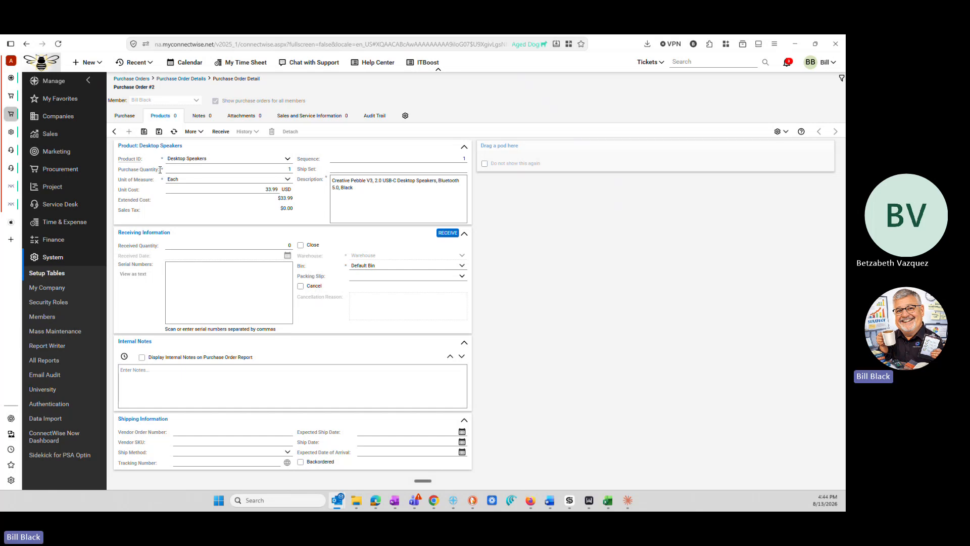
- Set the desktop speakers' purchase quantity to 5 and save and close the purchase order line
drag(160, 171, 112, 171)
click(269, 171)
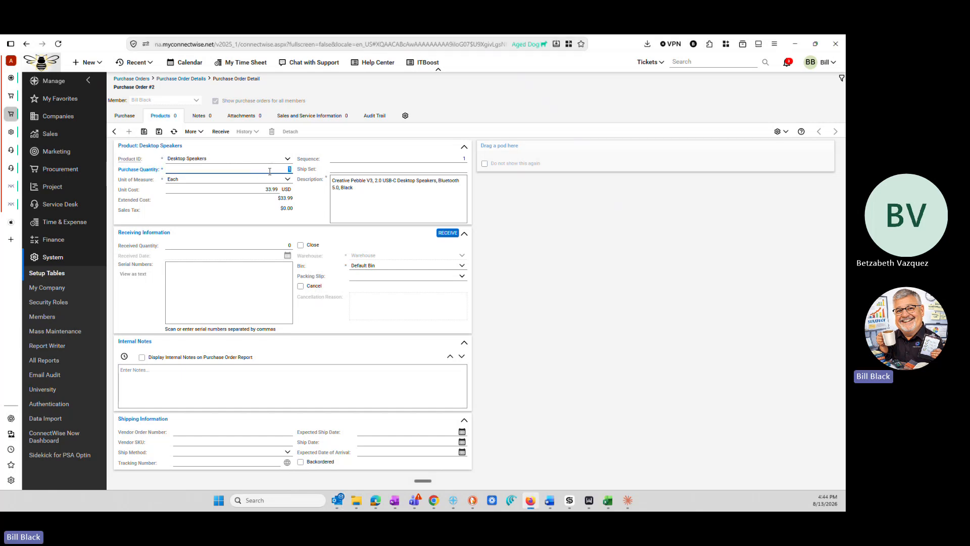
text(5)
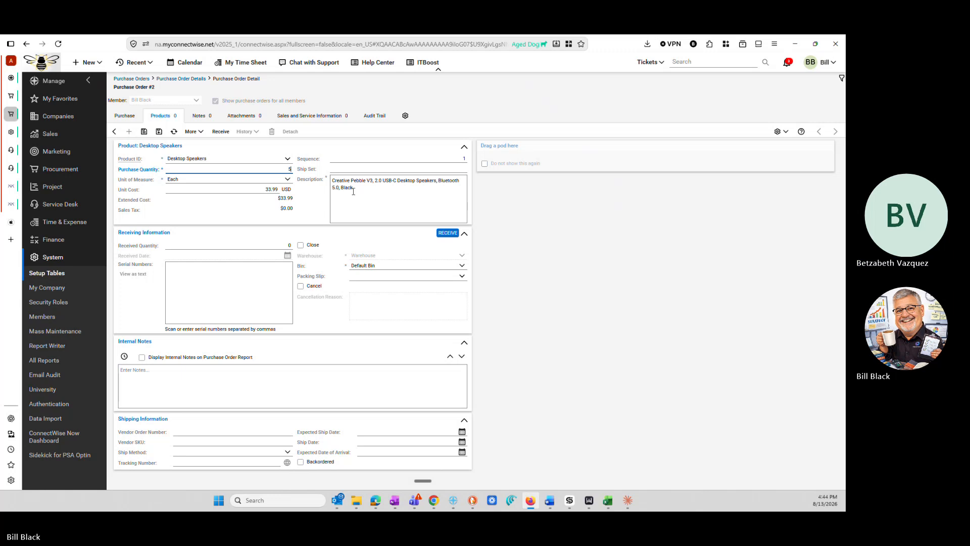
click(240, 278)
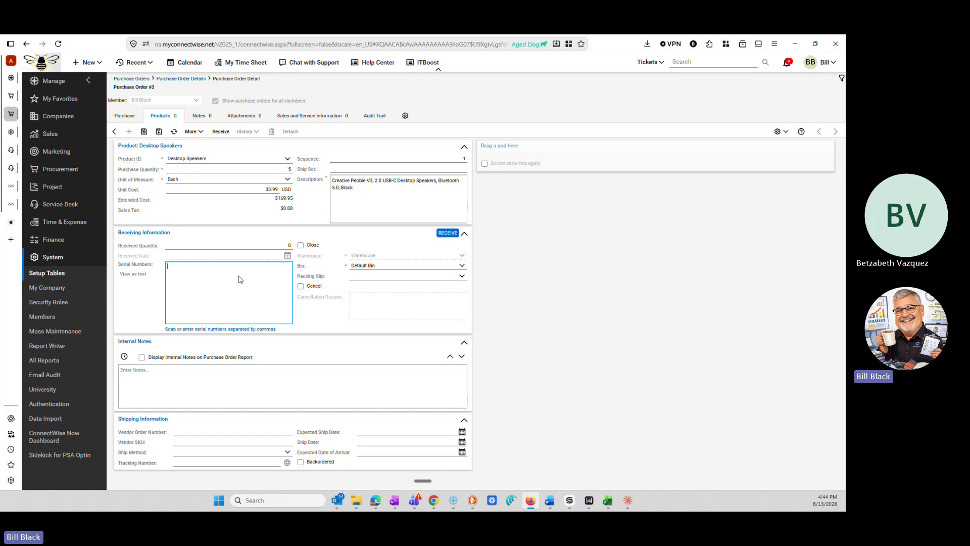
click(144, 132)
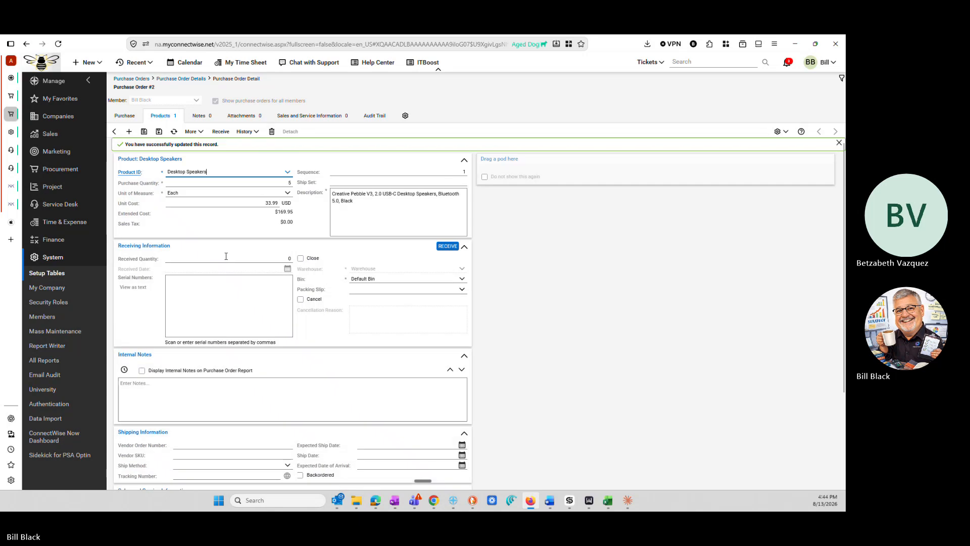
click(158, 132)
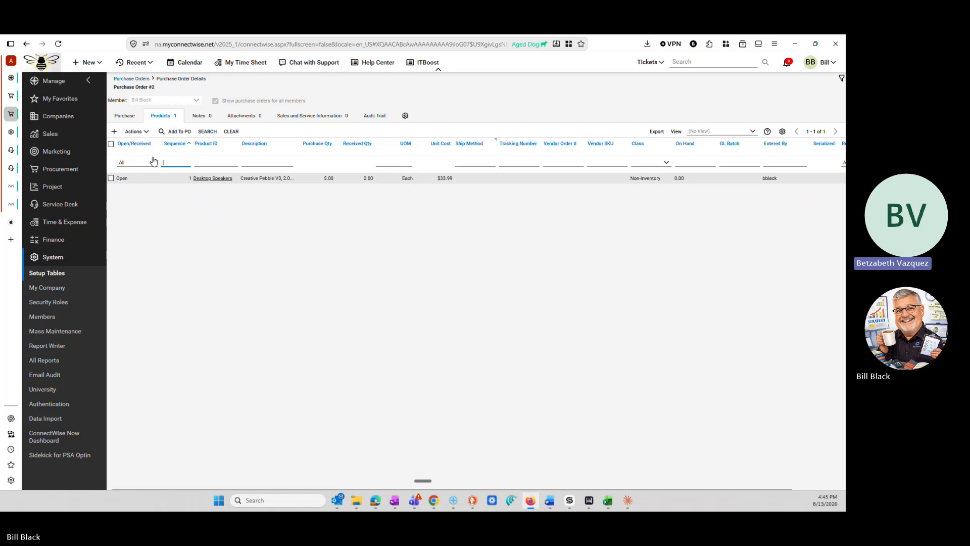
- Review the Amazon purchase order's main, vendor and warehouse details, and save and close the order
click(125, 115)
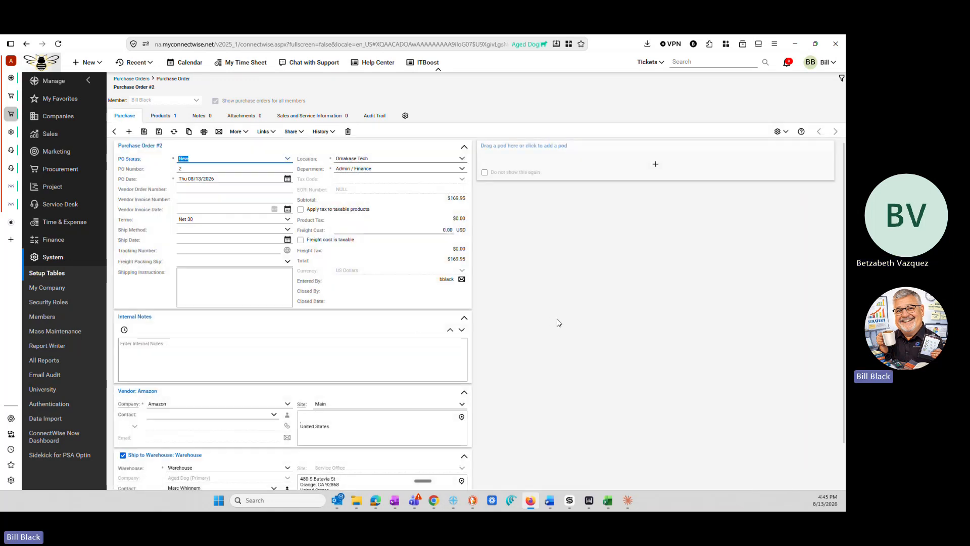
scroll(533, 336, down, 1)
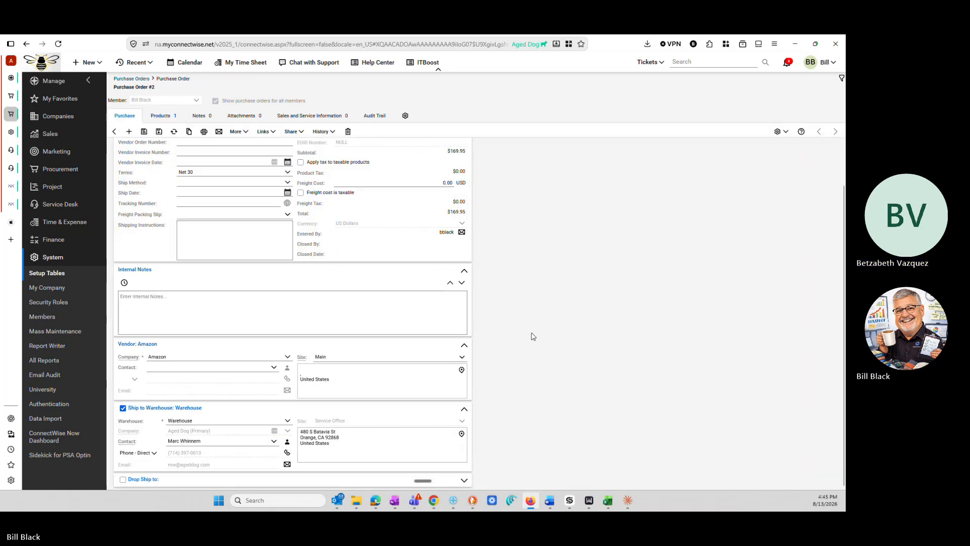
scroll(534, 336, up, 1)
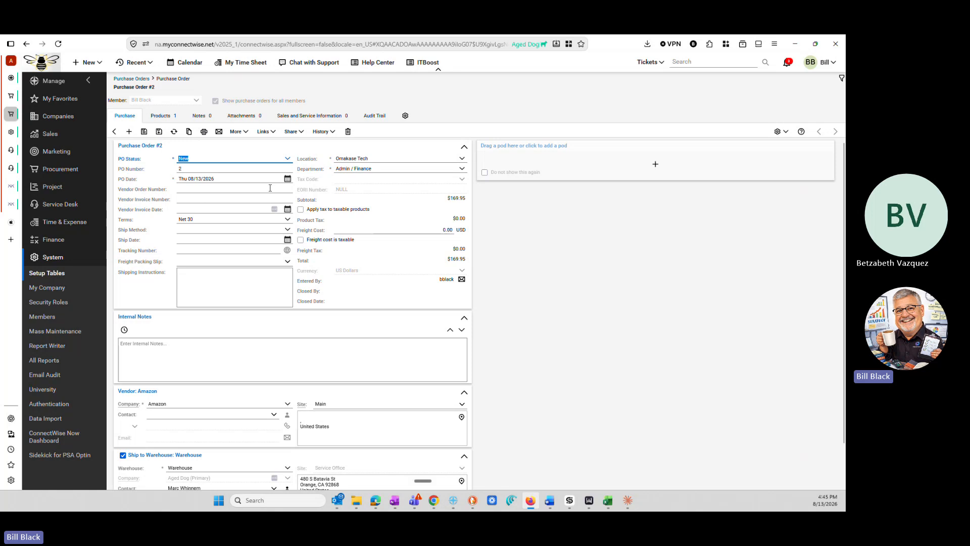
click(159, 132)
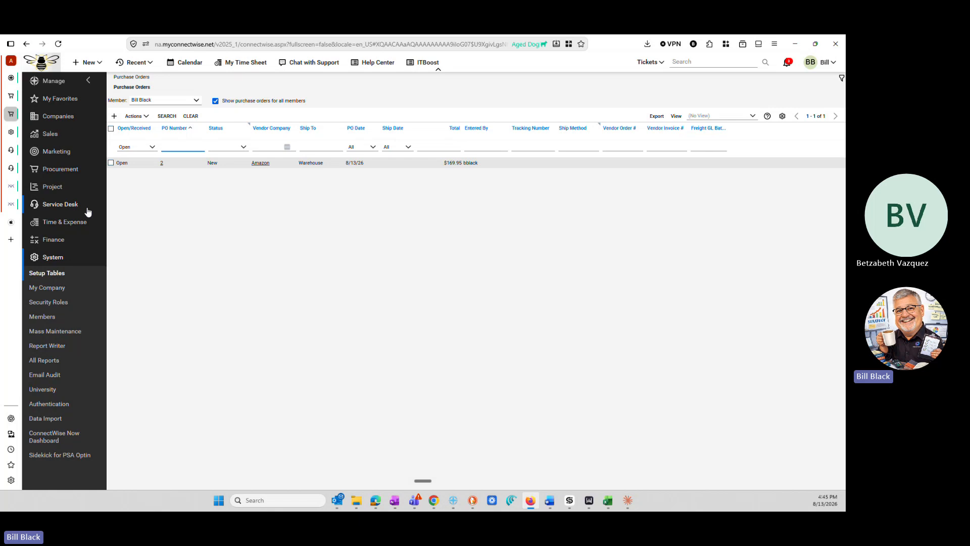
- Look over the Amazon purchase order again and examine the Procurement list of products waiting for purchasing
click(61, 172)
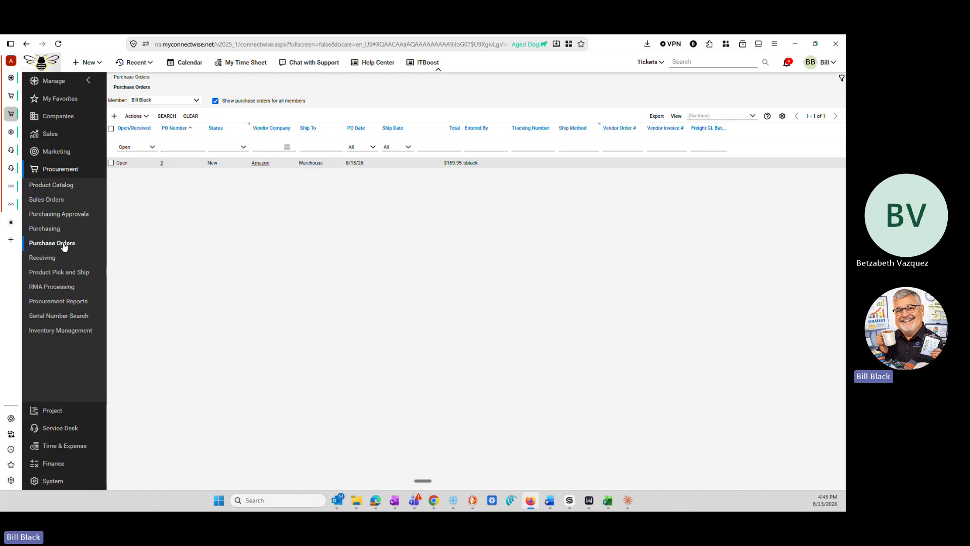
click(167, 117)
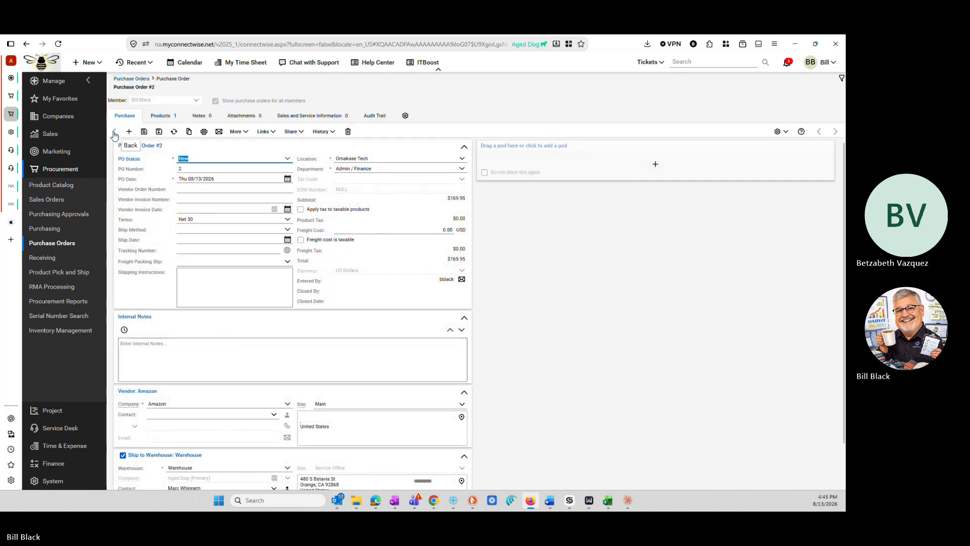
click(115, 134)
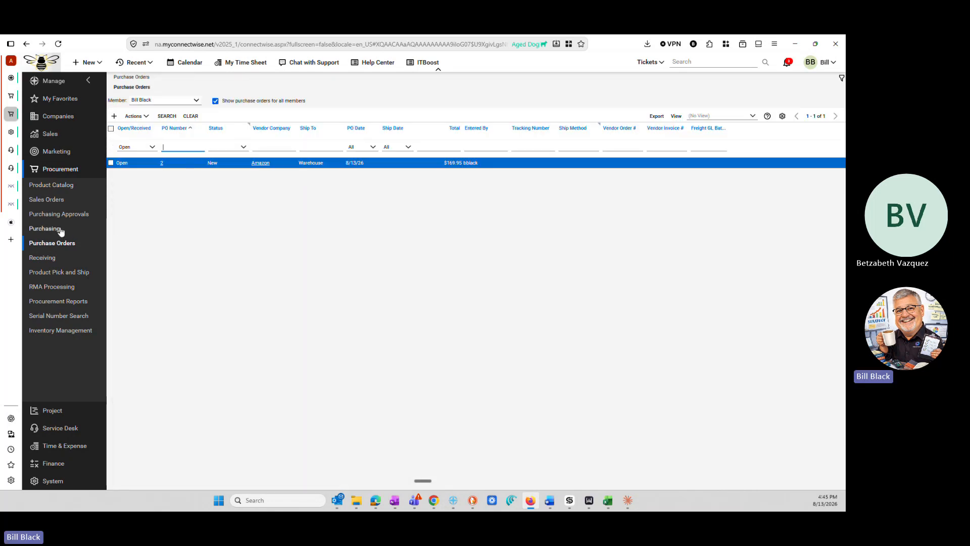
click(44, 229)
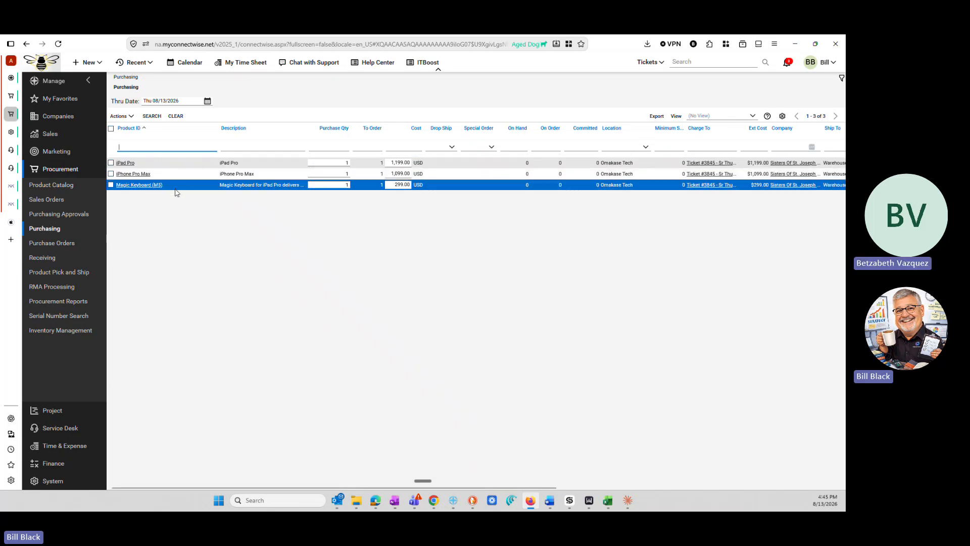
- Return to the purchase orders list and reopen the Amazon order to examine its details
click(64, 244)
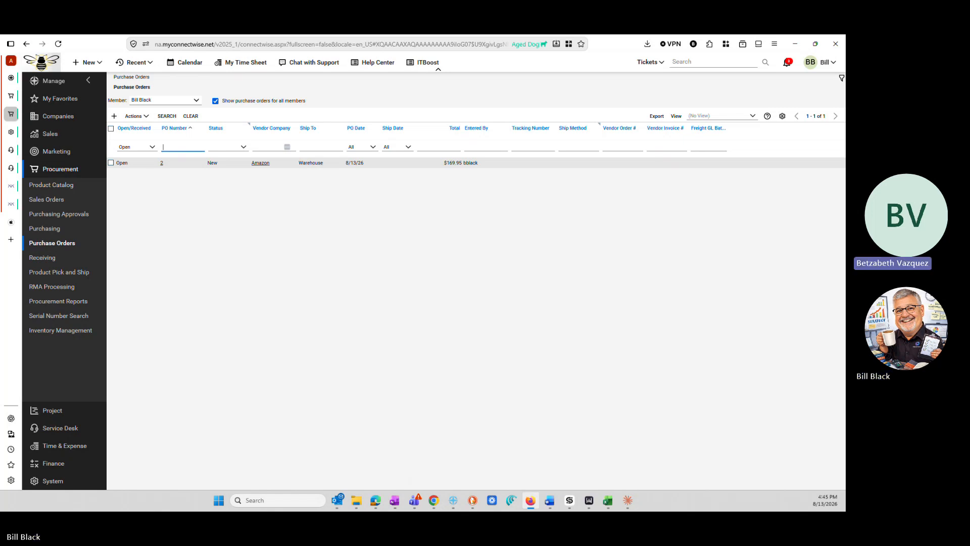
click(150, 164)
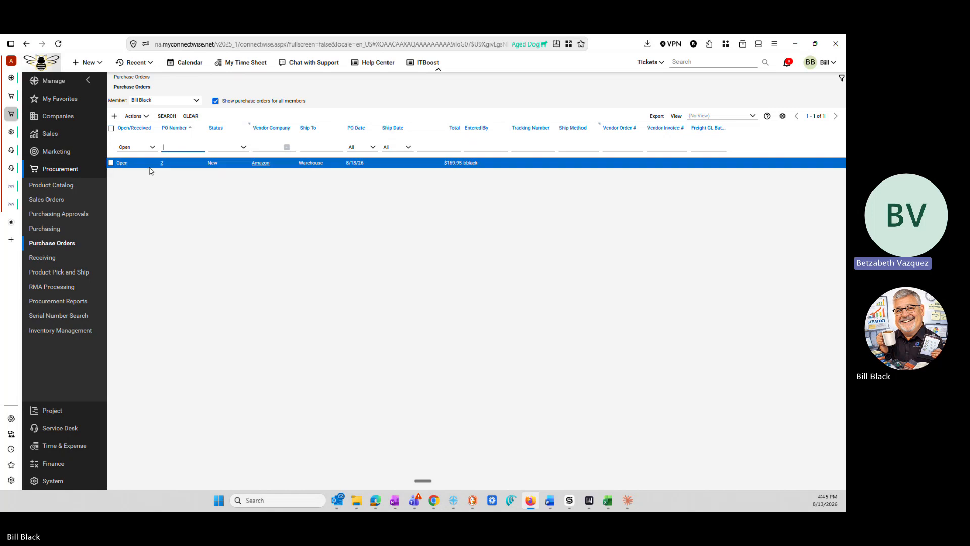
click(161, 167)
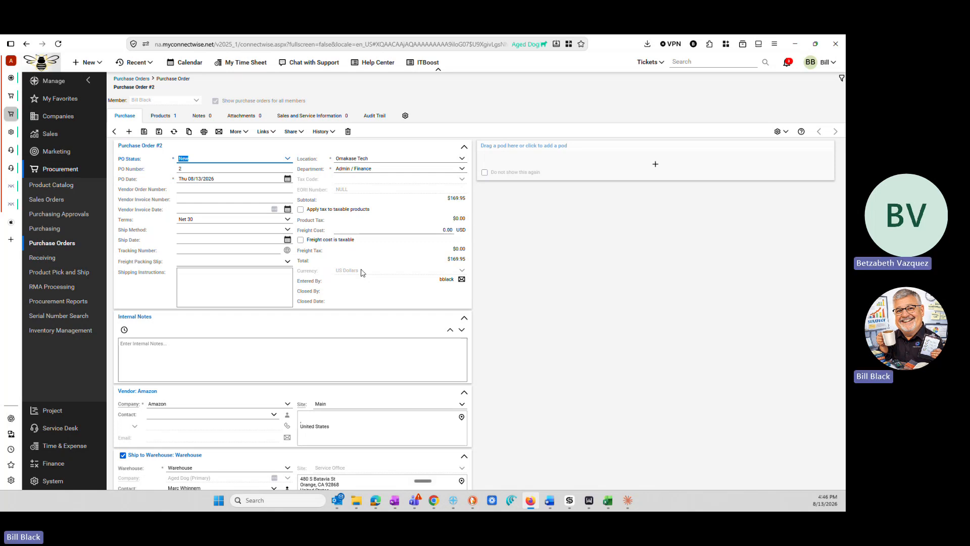
click(113, 132)
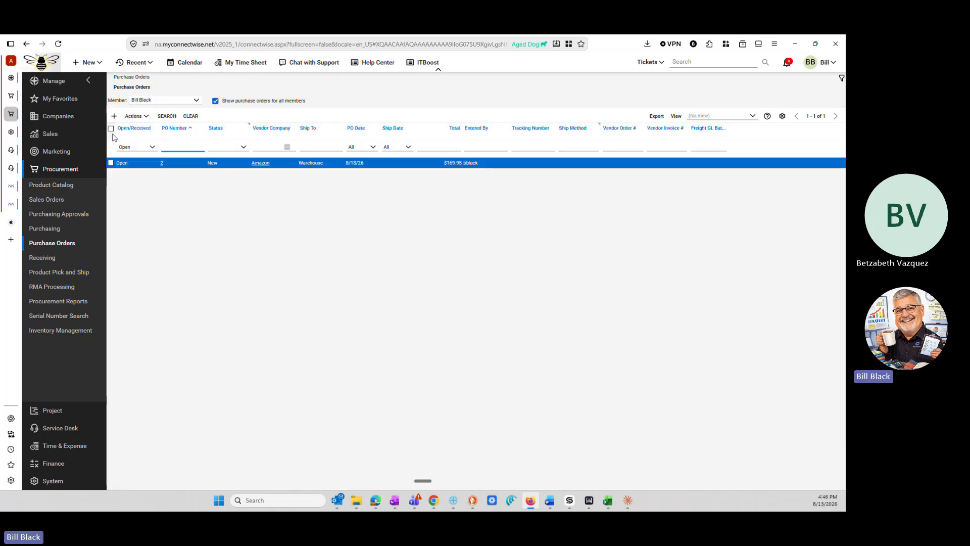
click(162, 163)
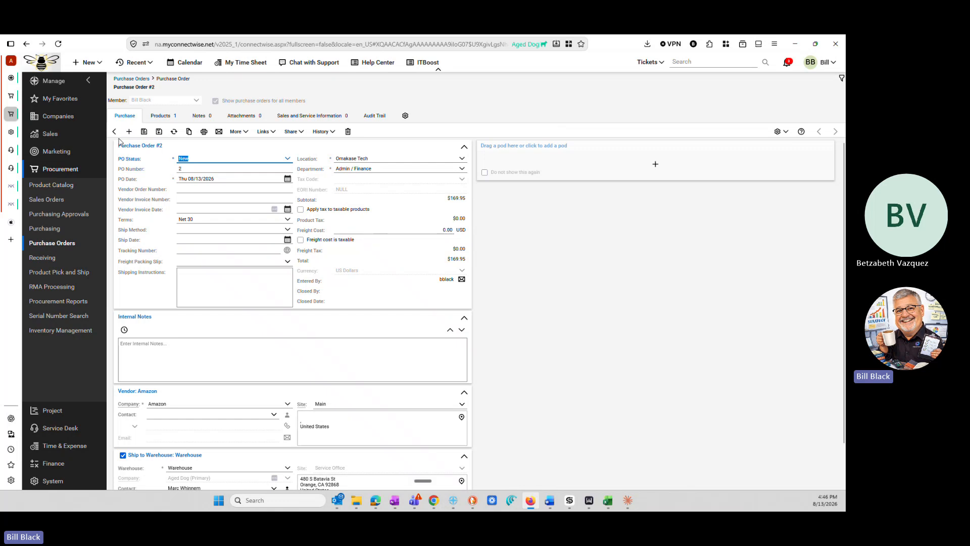
click(115, 131)
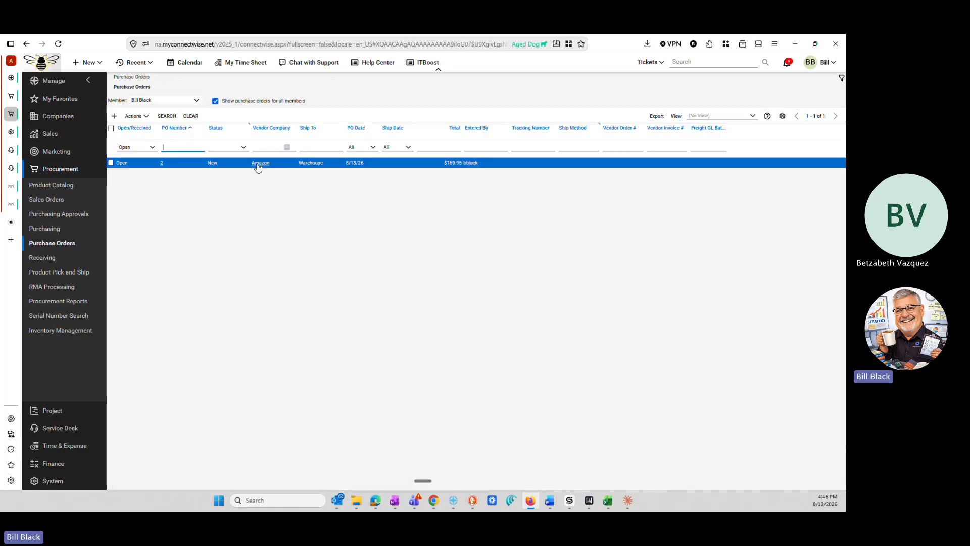
click(161, 163)
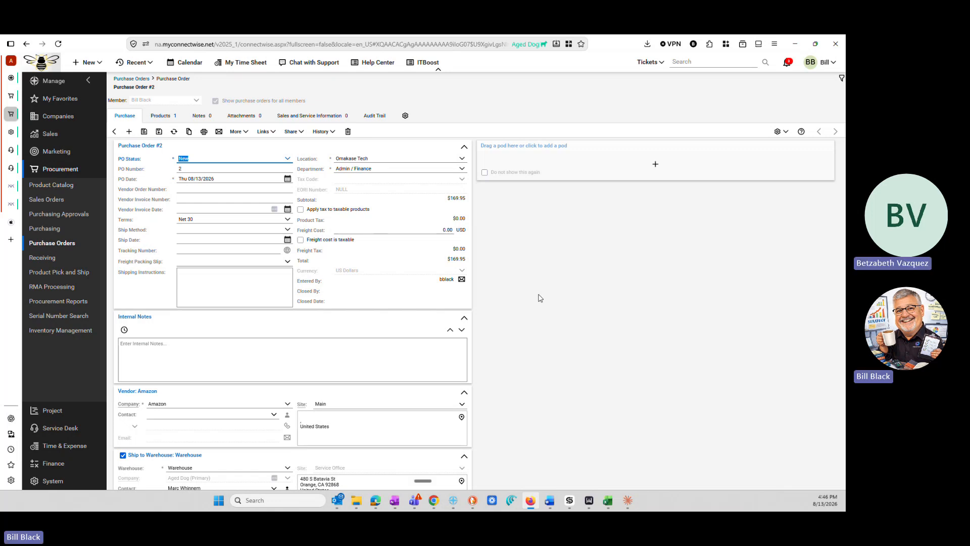
- In the Purchasing list, widen the Charge To column to read the ticket names and narrow the minimum stock column
click(86, 230)
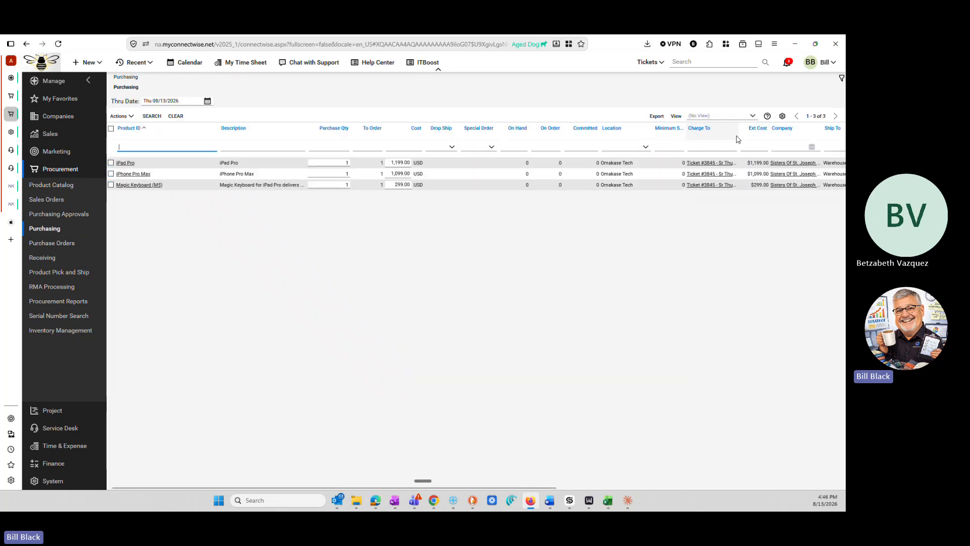
drag(738, 128, 796, 128)
click(765, 165)
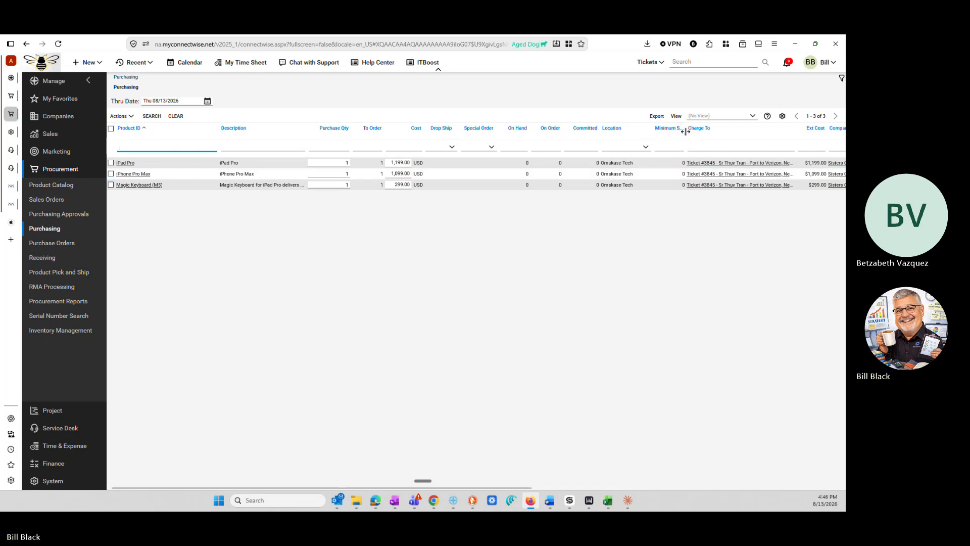
drag(686, 136, 670, 136)
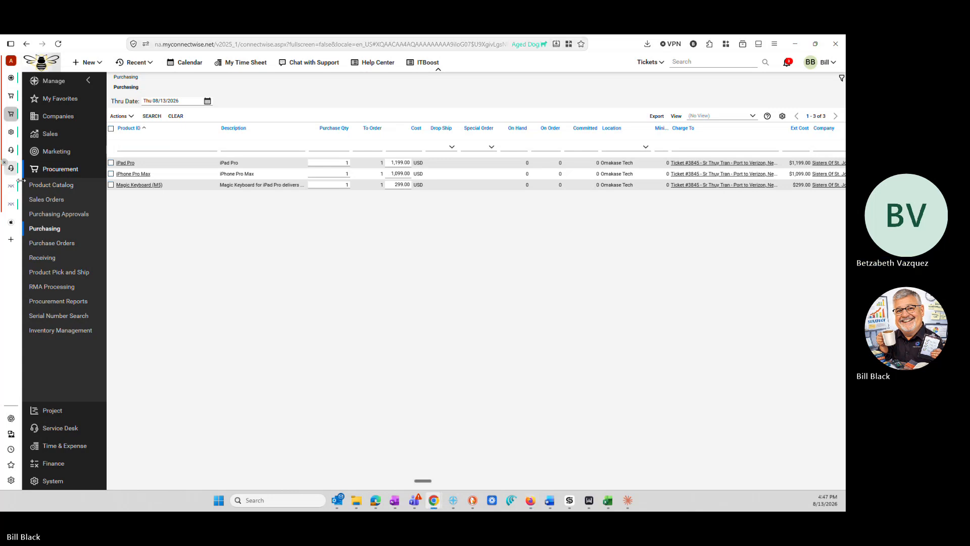
- Reopen the Amazon purchase order to examine its vendor order number and vendor invoice number fields, and return to the purchase orders list
click(71, 243)
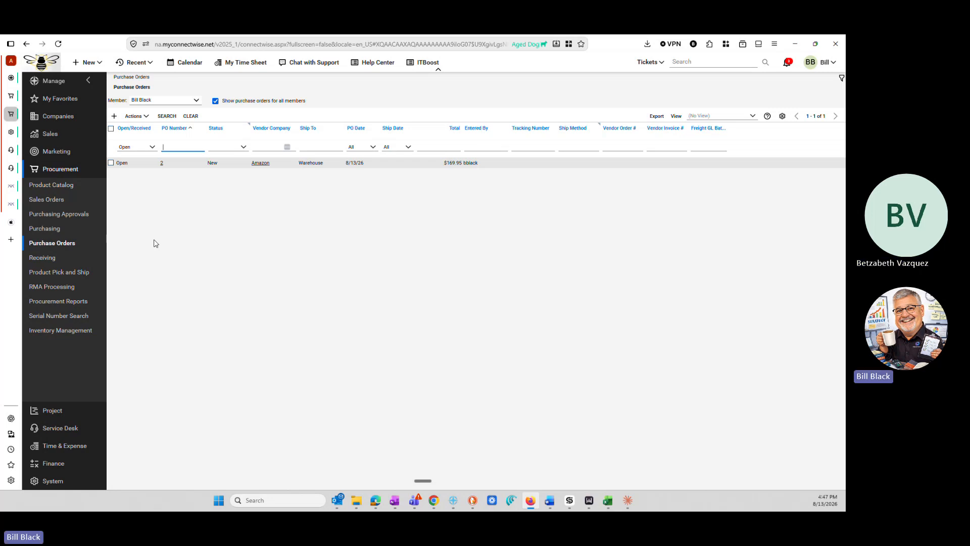
click(162, 167)
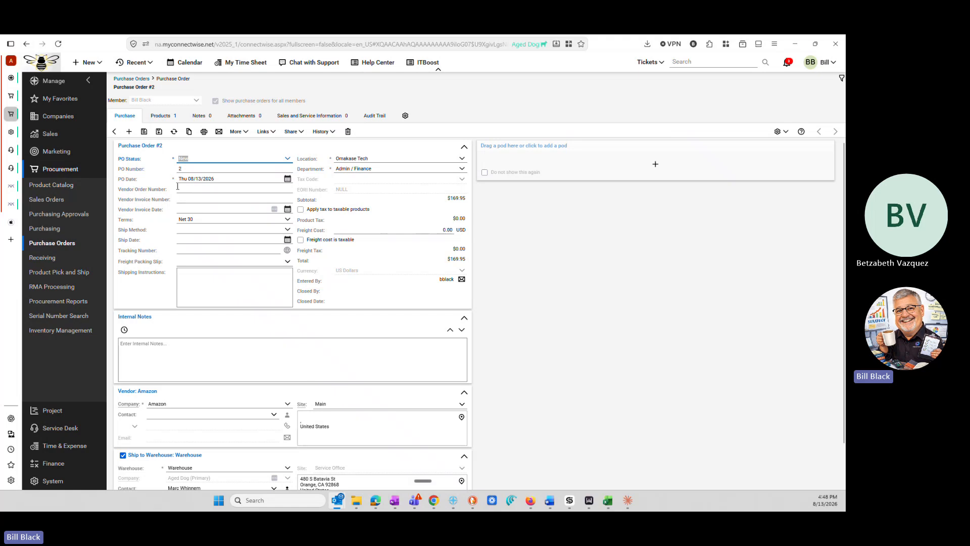
click(114, 133)
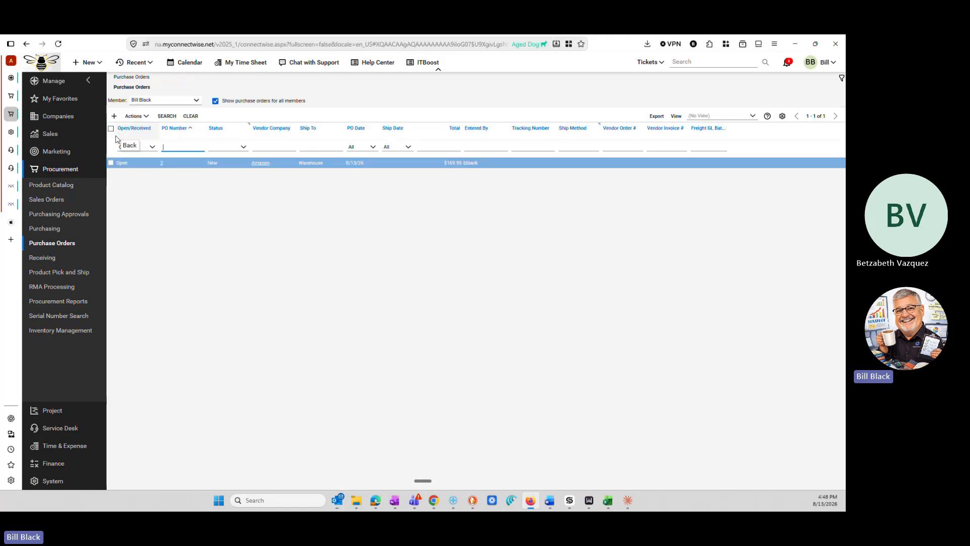
click(162, 165)
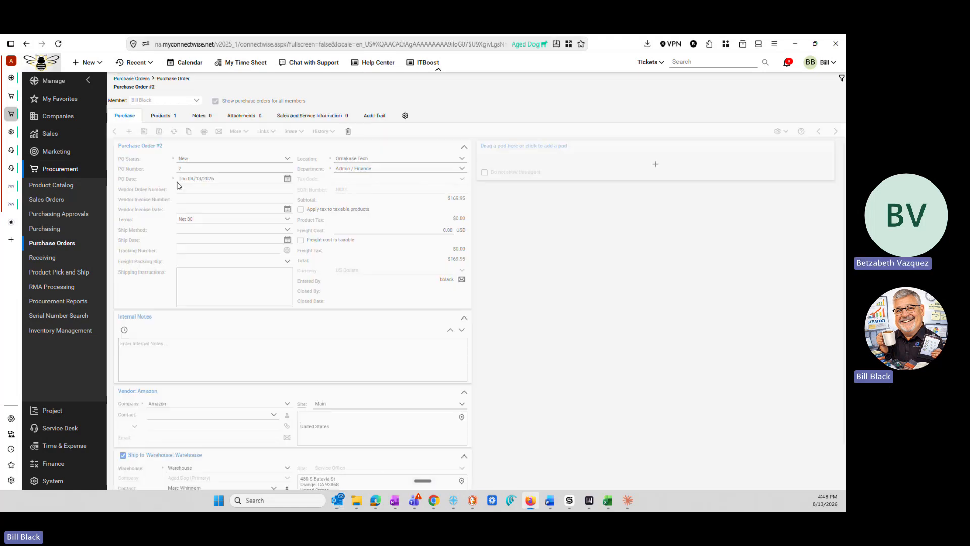
click(187, 199)
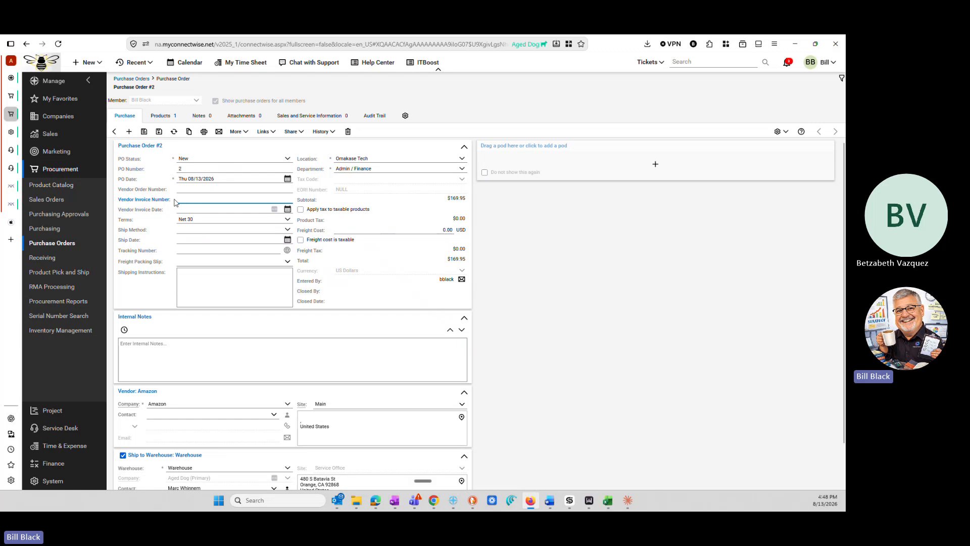
drag(175, 200, 117, 189)
click(141, 198)
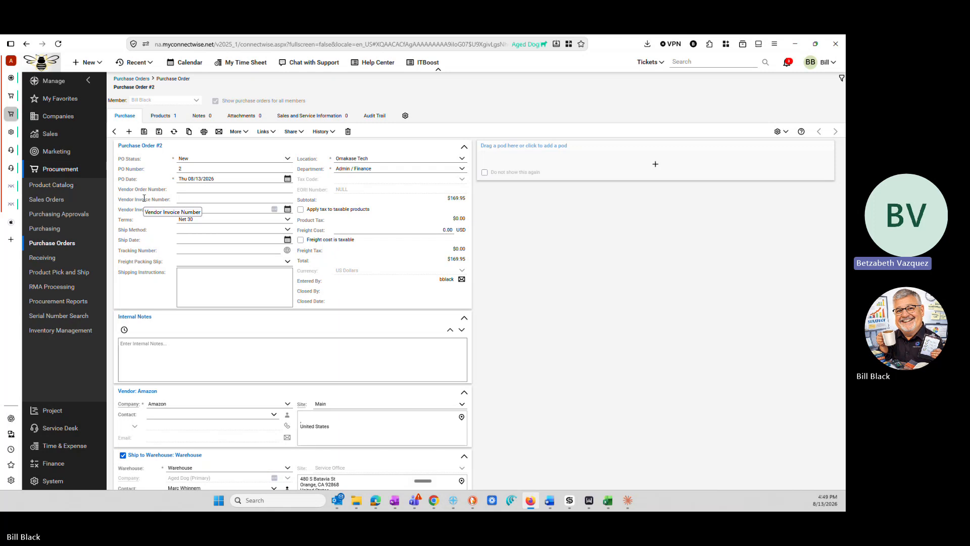
click(114, 132)
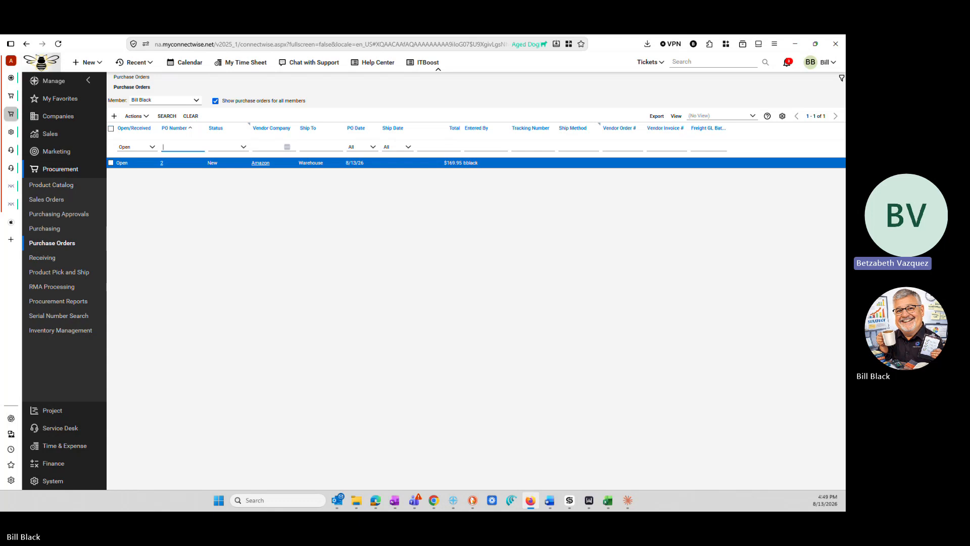
key(alt+Tab)
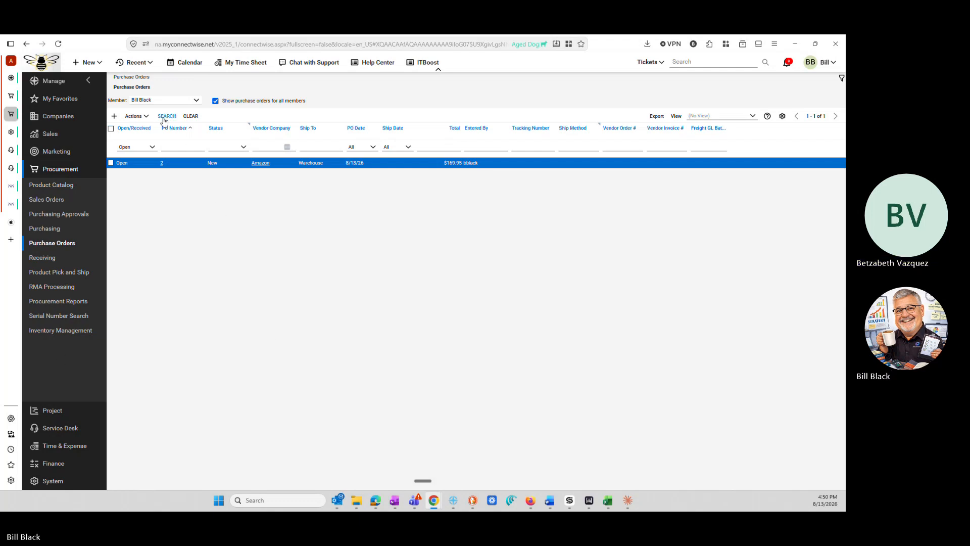
- Look over the Amazon purchase order again, then reopen it and turn on applying tax to its taxable products
click(162, 163)
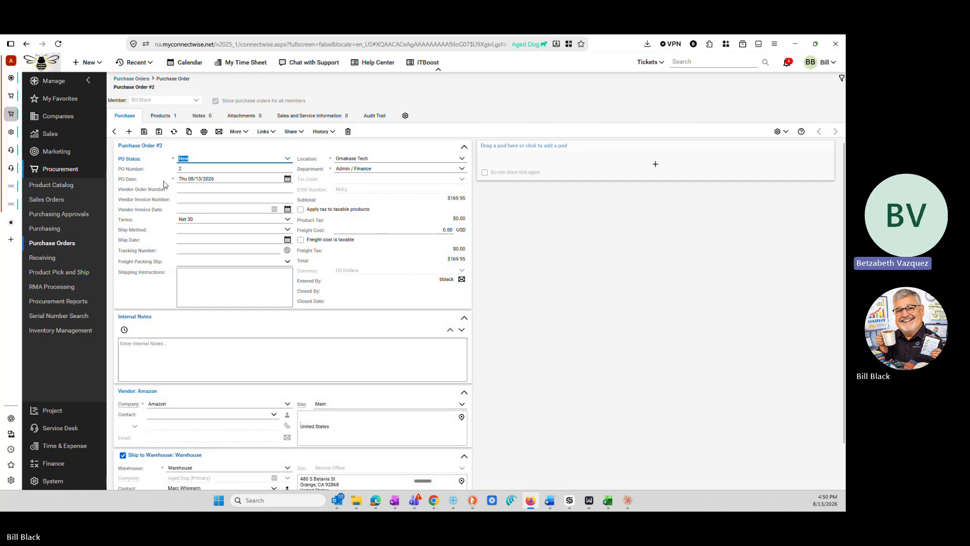
click(115, 132)
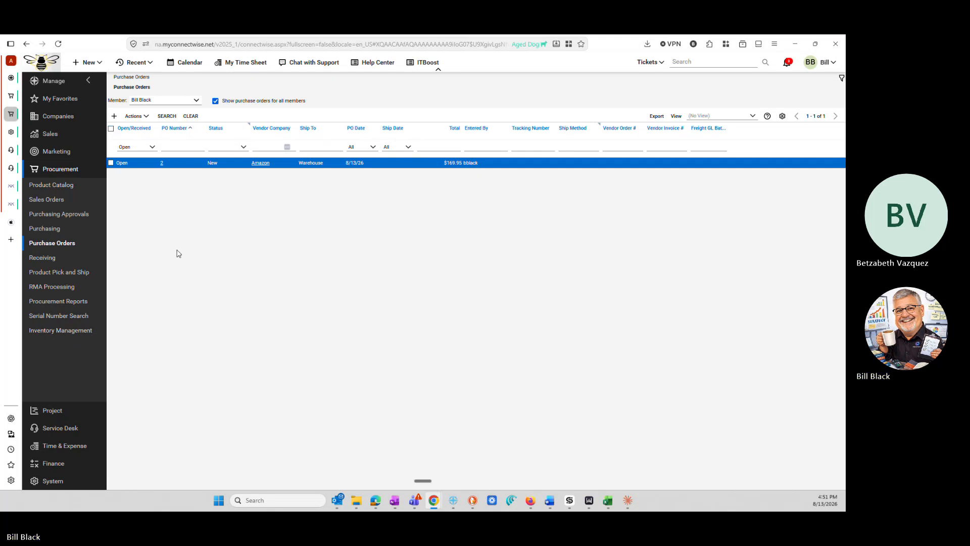
click(162, 166)
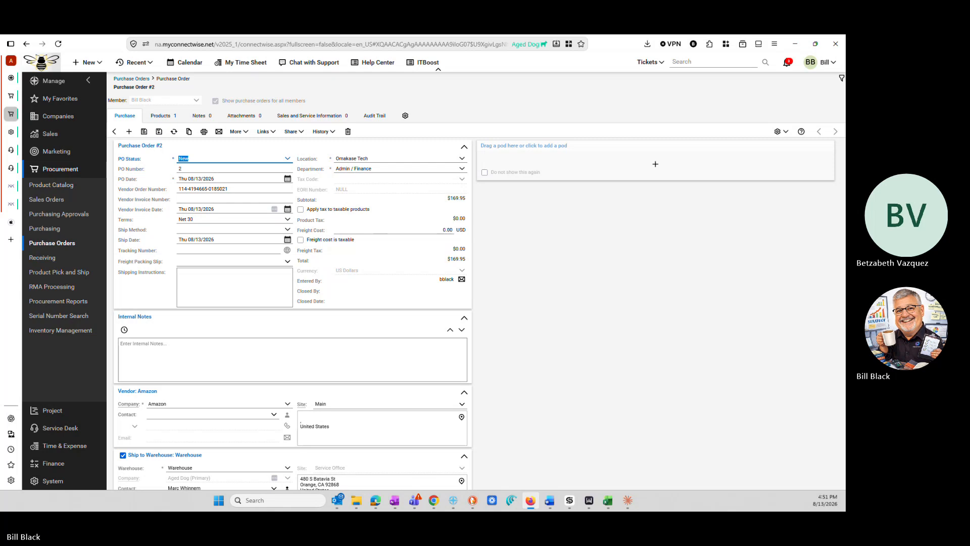
click(301, 210)
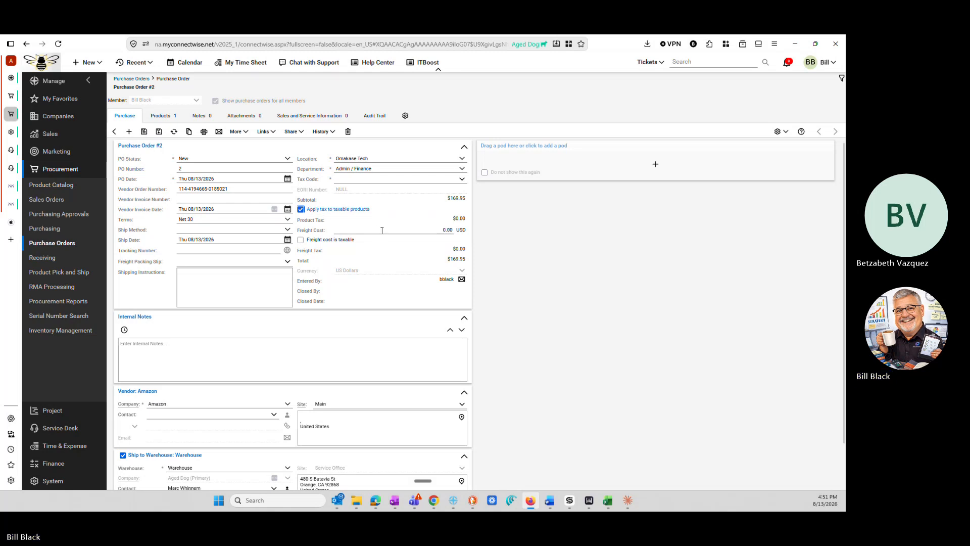
- Find the Tax Code table in the system setup tables and examine the Tax-State code's setup
click(55, 481)
click(71, 275)
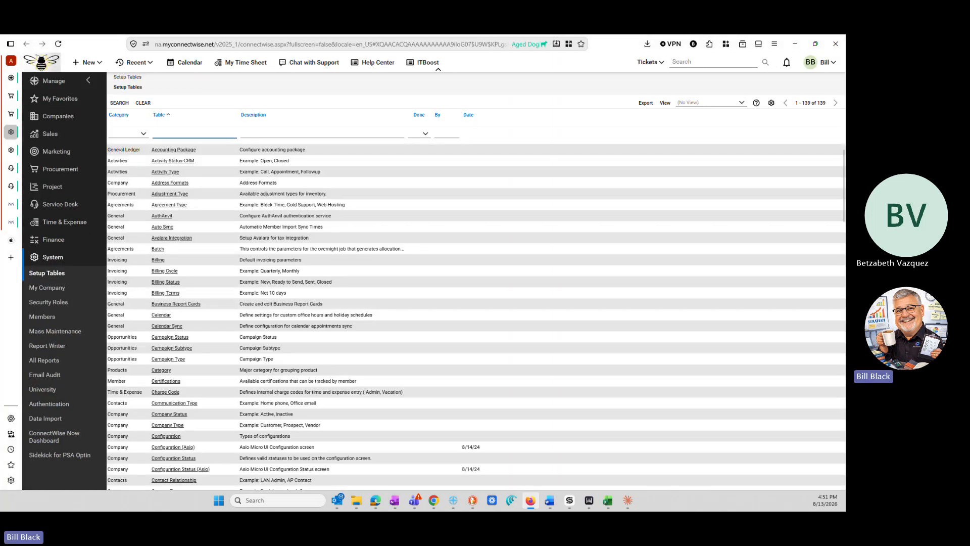
scroll(249, 322, down, 15)
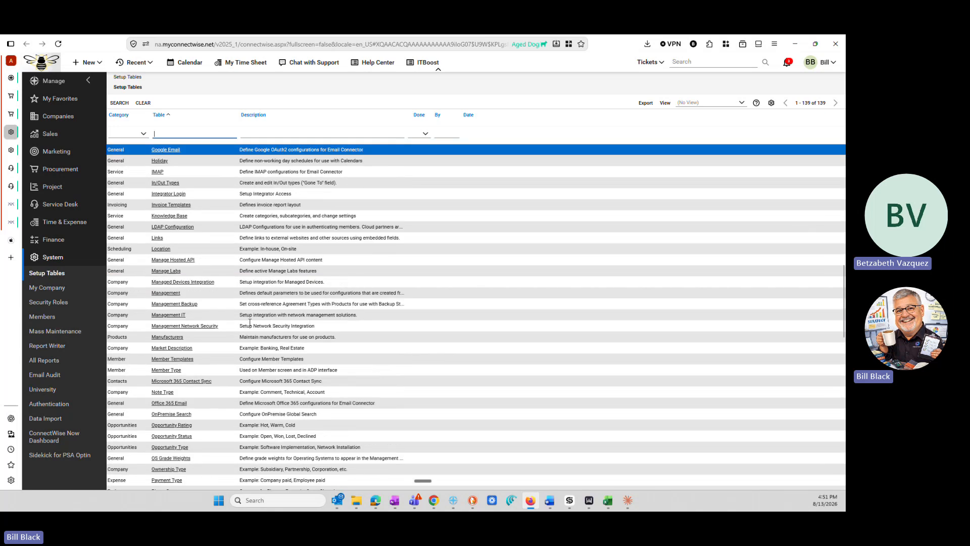
scroll(249, 322, down, 5)
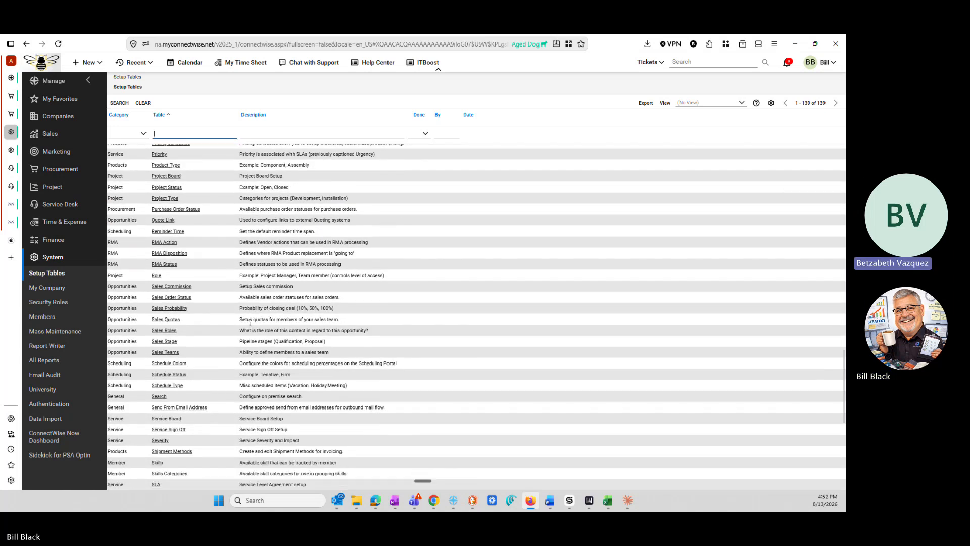
scroll(249, 321, down, 6)
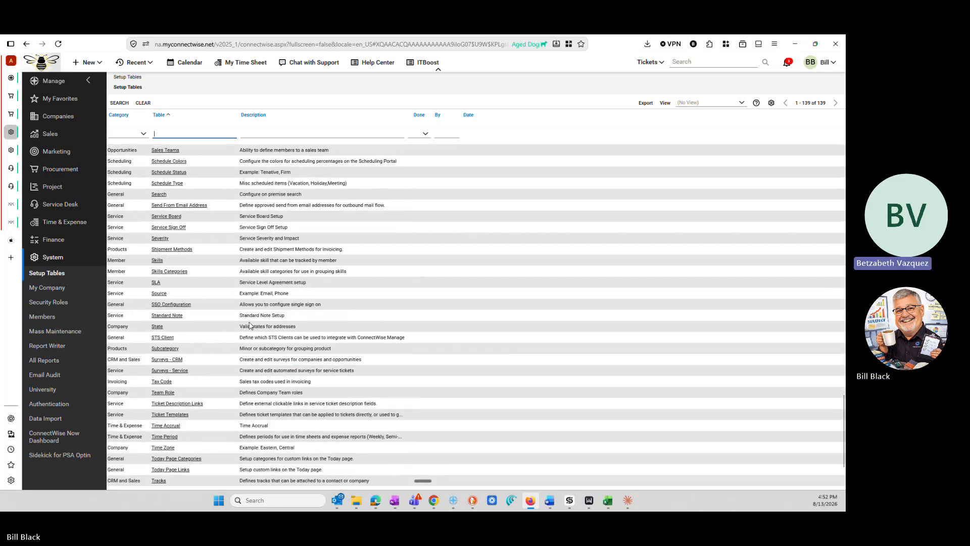
click(162, 382)
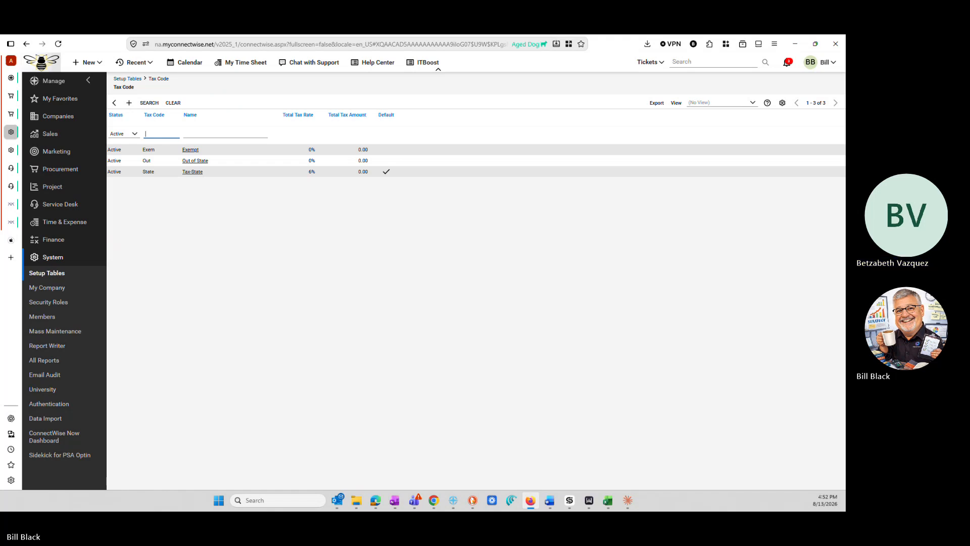
click(192, 171)
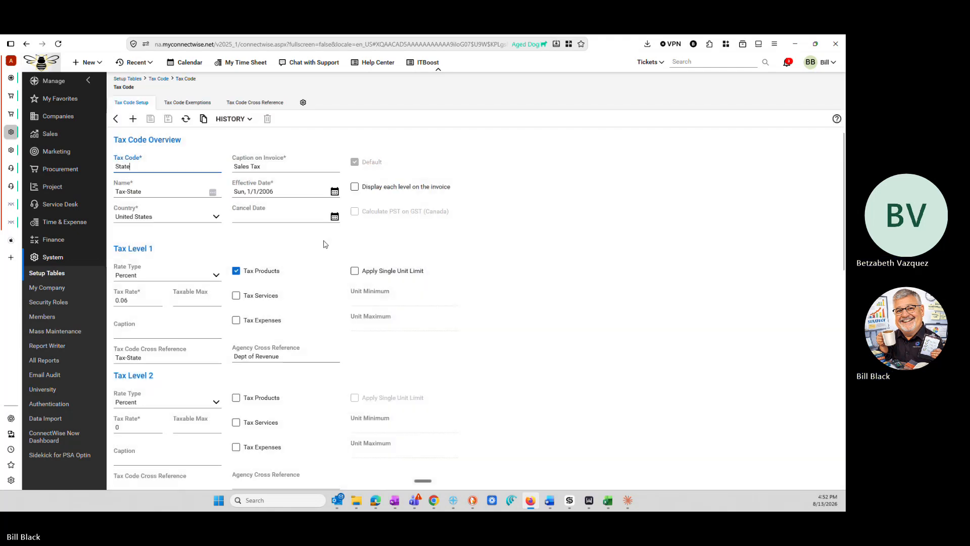
click(116, 119)
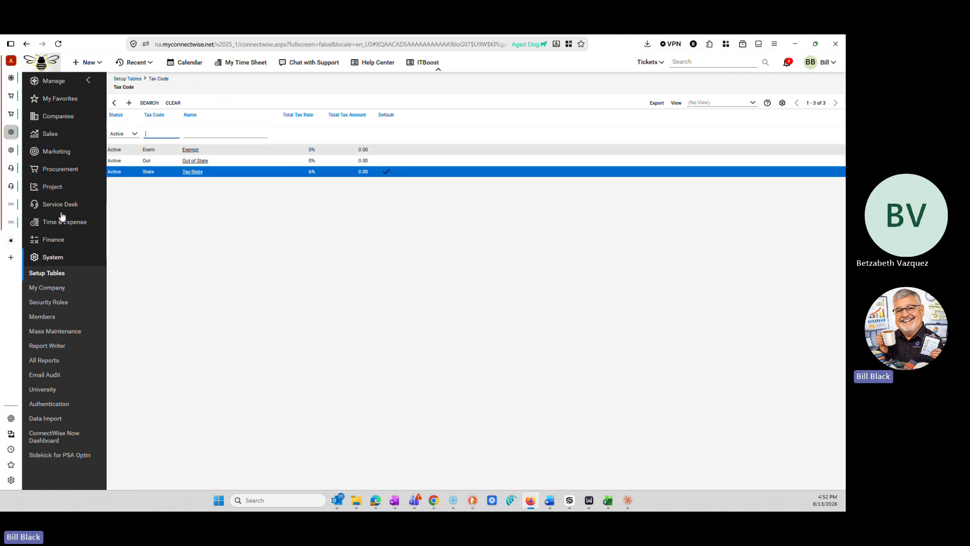
- Reopen the Tax-State code, set its Level 1 tax rate to 0.0775, and save and close it
click(130, 80)
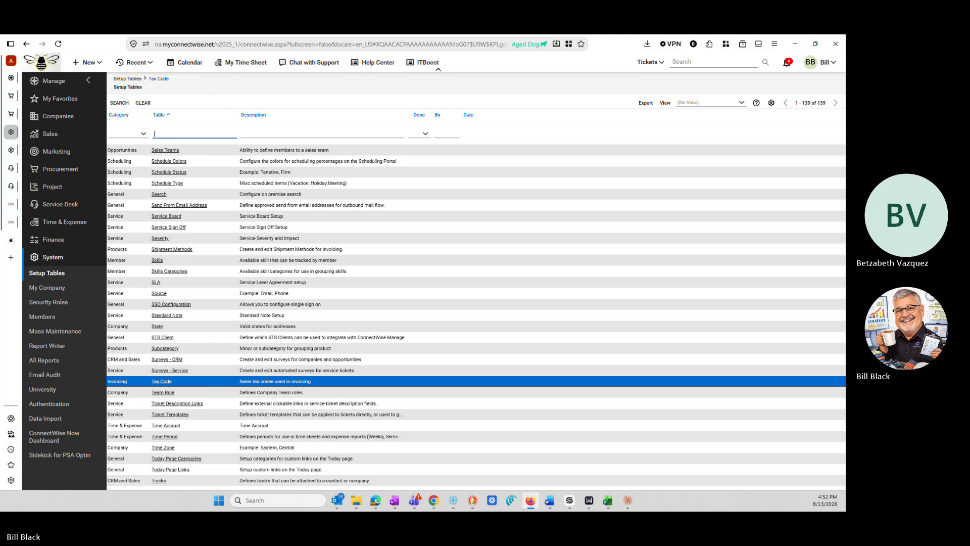
click(170, 385)
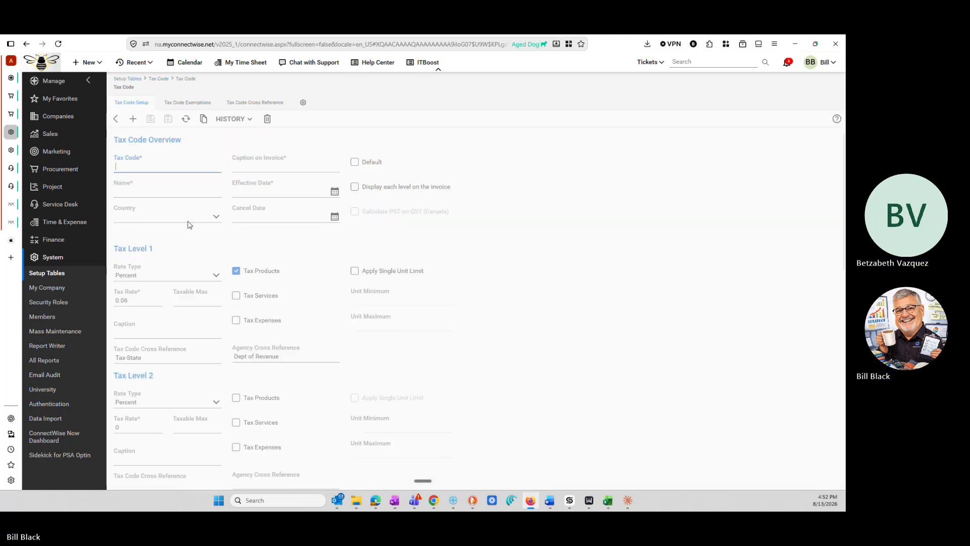
double_click(131, 300)
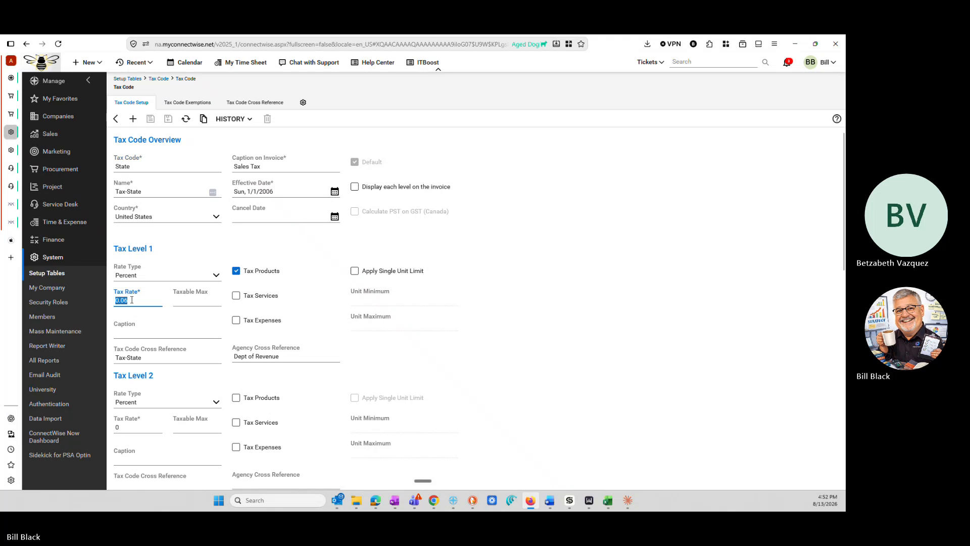
click(126, 300)
text(775)
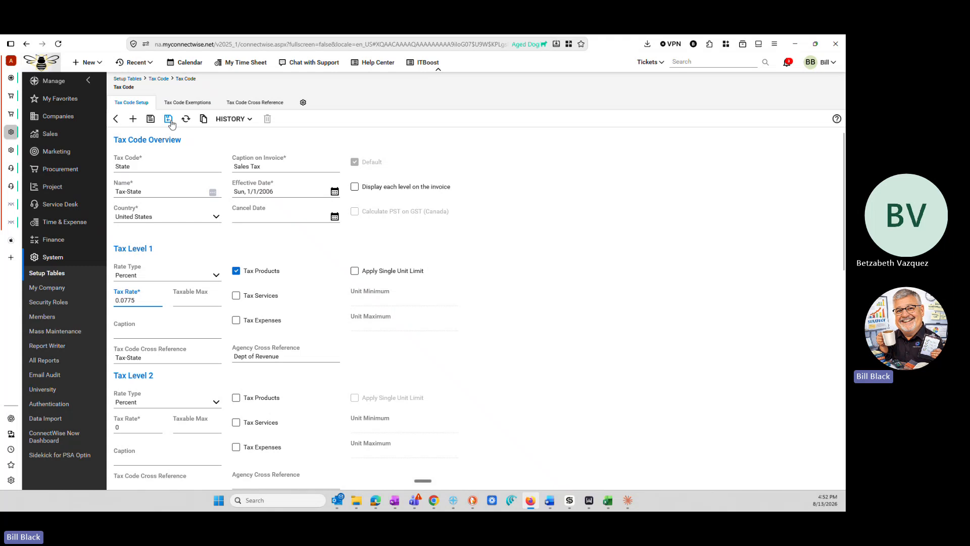
click(168, 119)
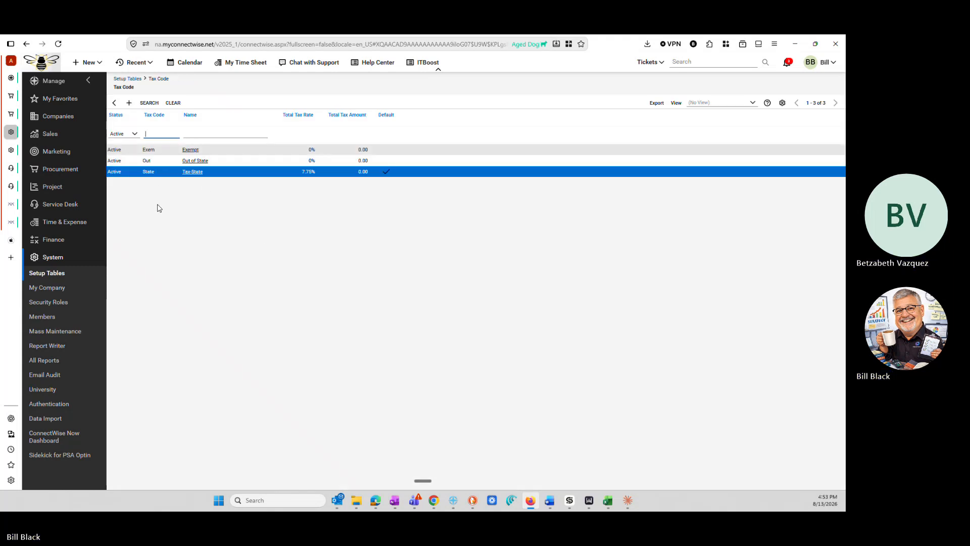
- Back on the Amazon purchase order, assign the Tax-State tax code, save it and check the product tax
click(9, 118)
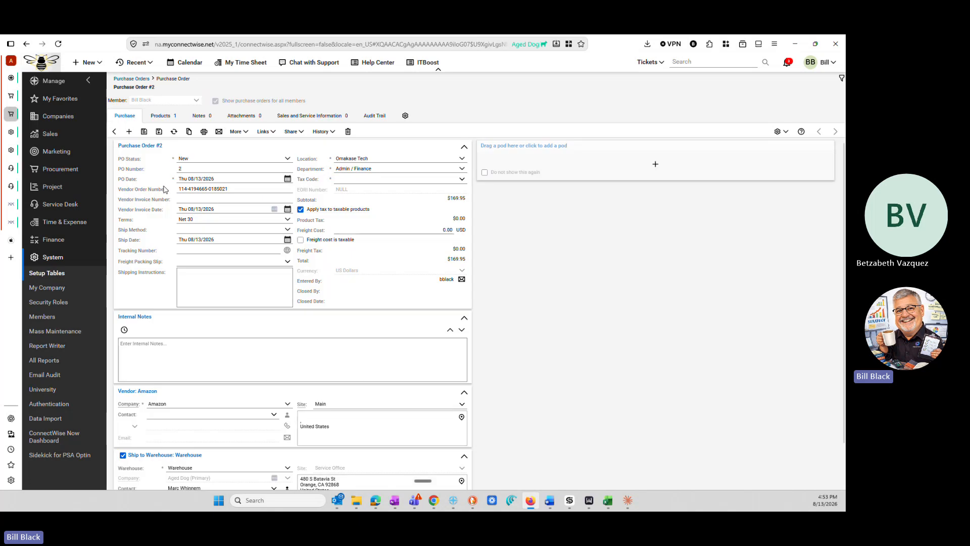
click(174, 133)
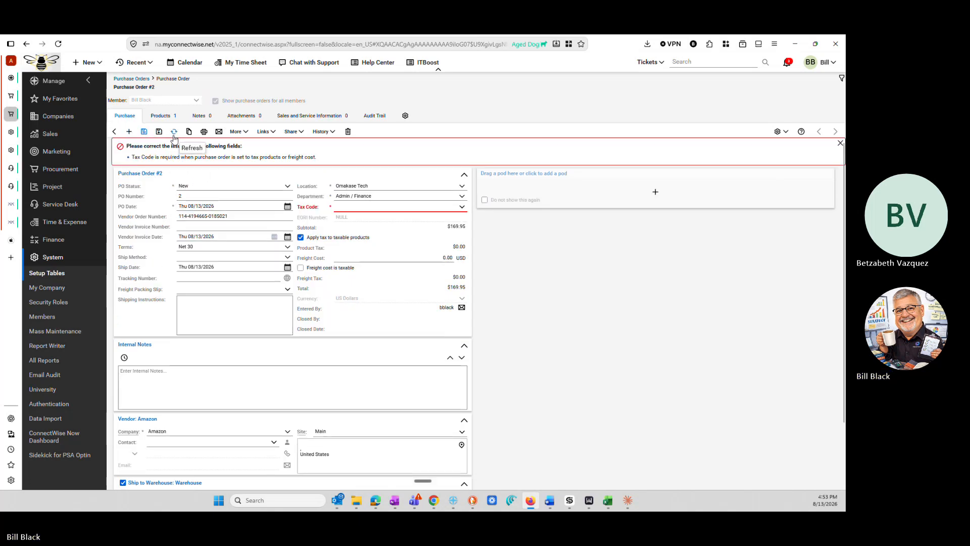
click(462, 207)
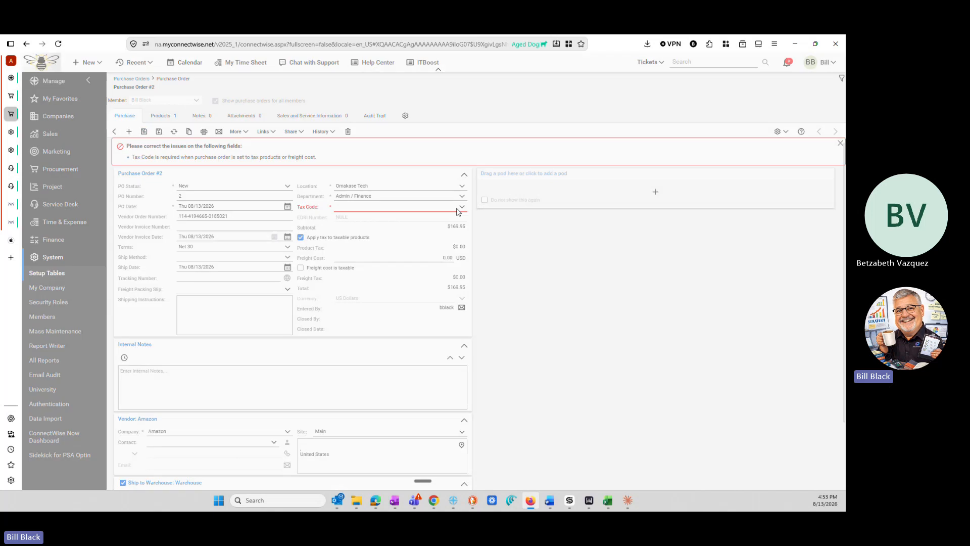
click(418, 303)
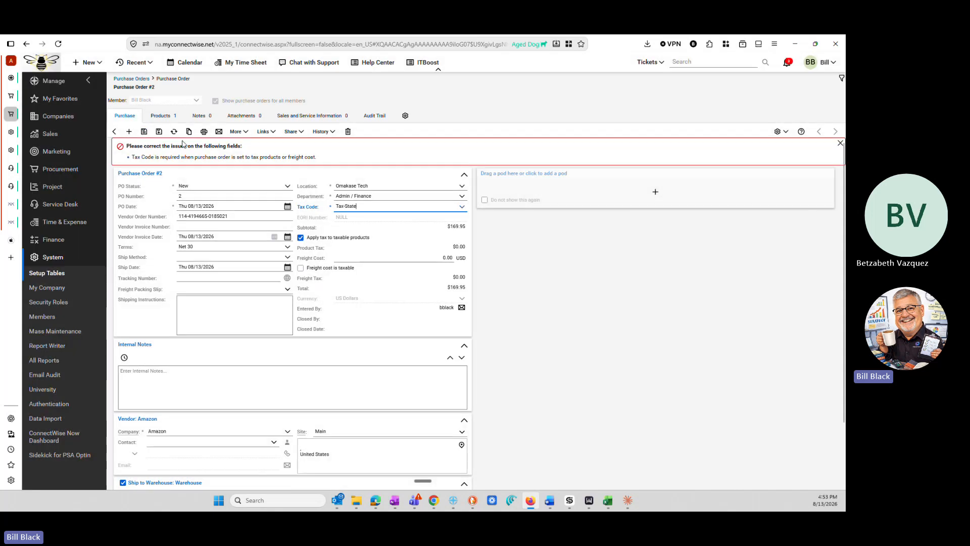
click(147, 131)
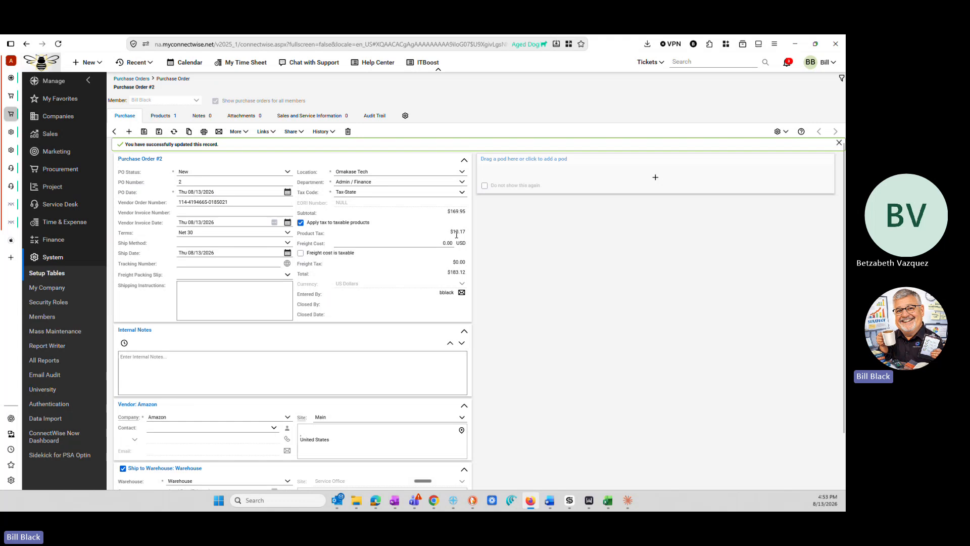
drag(466, 234, 452, 233)
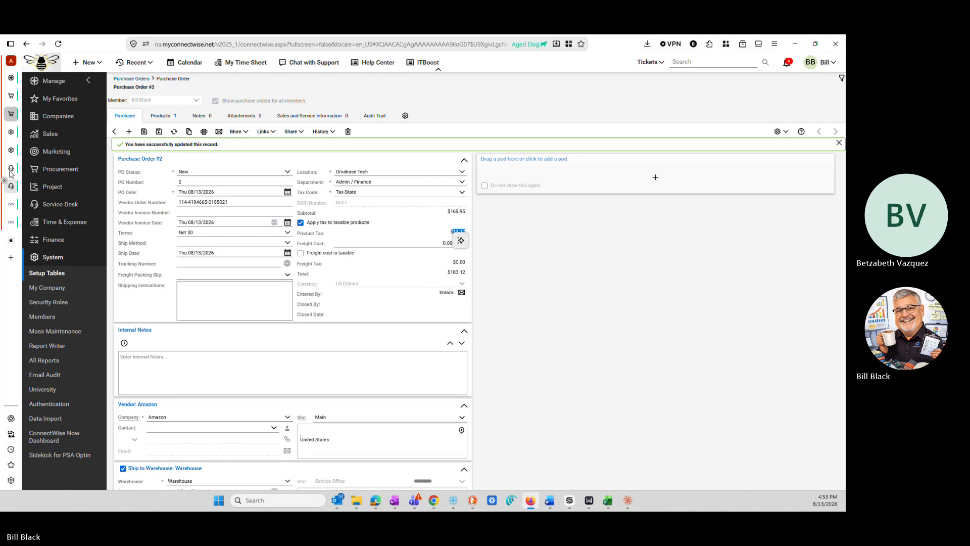
- Set the Level 1 tax rate of the Tax-State tax code to 0.0774 and save it
click(10, 150)
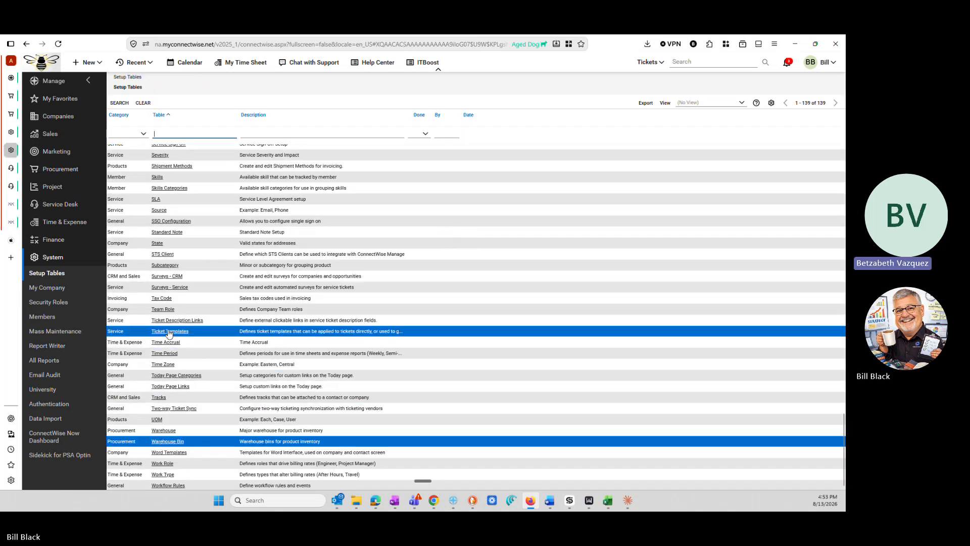
click(169, 302)
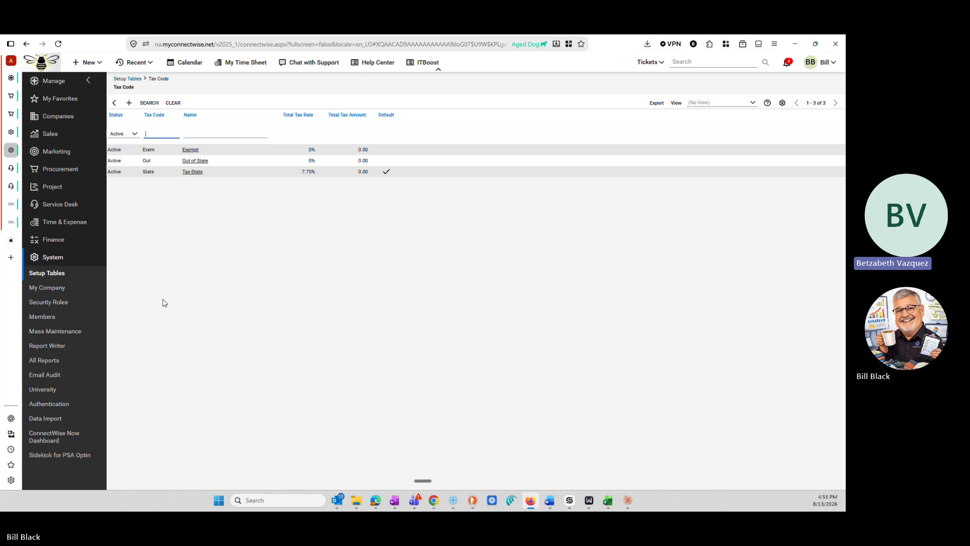
click(195, 178)
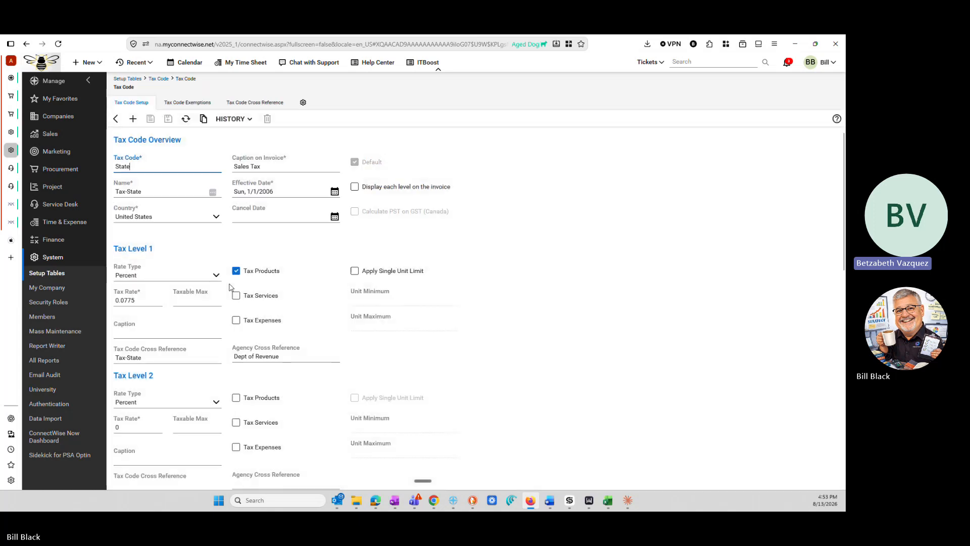
click(133, 299)
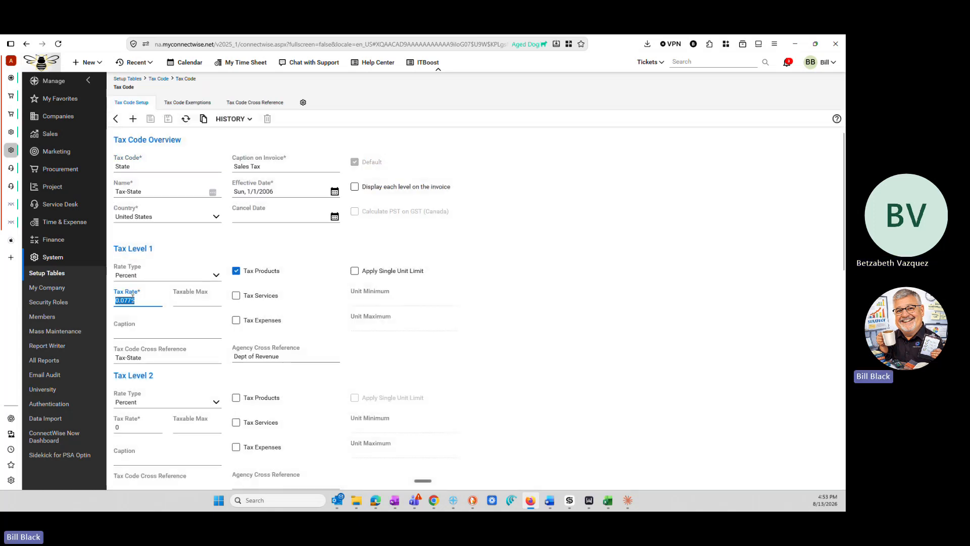
click(143, 303)
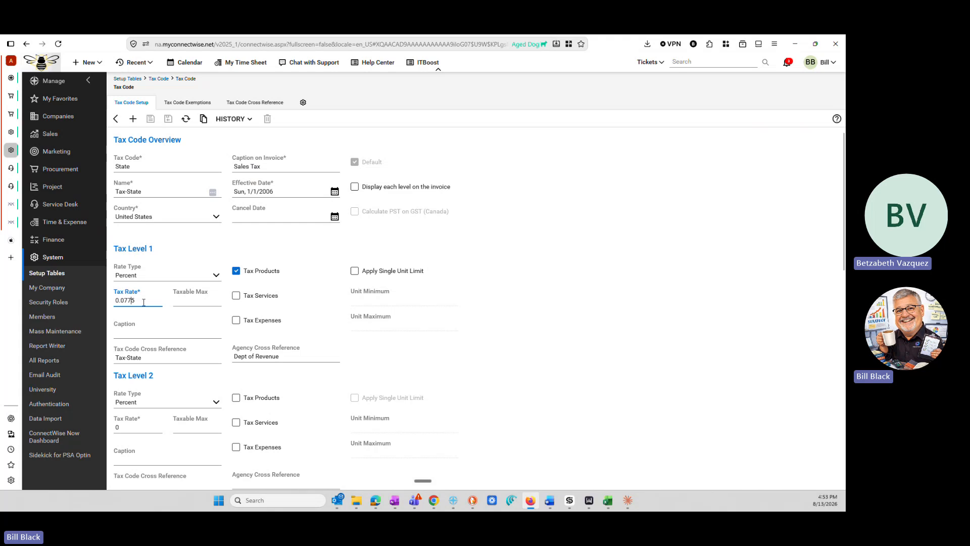
key(BackSpace)
text(4)
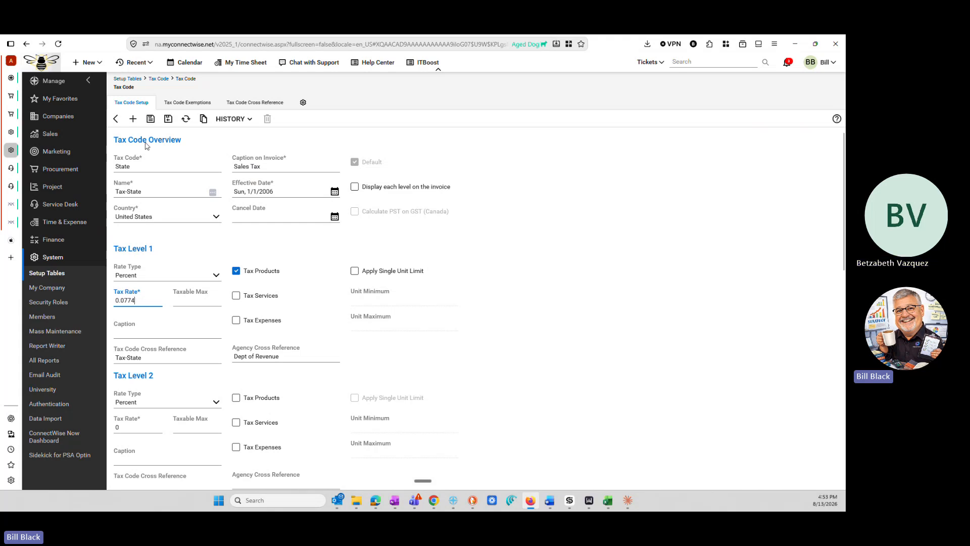
click(151, 119)
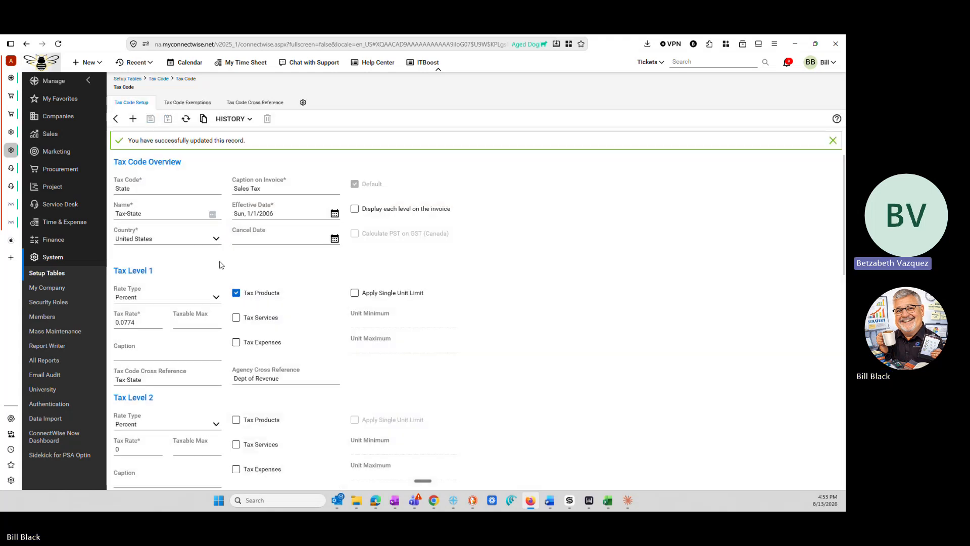
- Recalculate the Amazon purchase order's product tax by turning tax on taxable products off and back on, saving each time
click(11, 115)
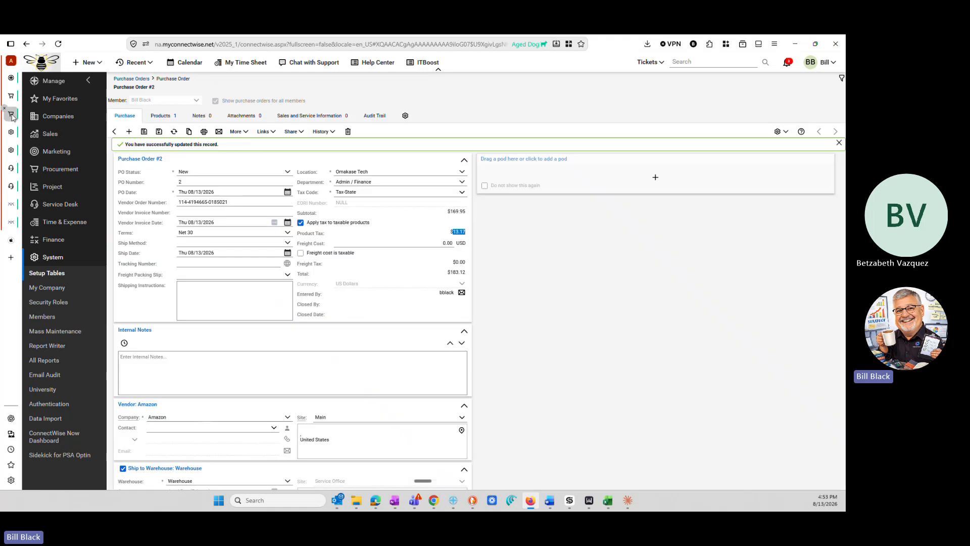
click(176, 134)
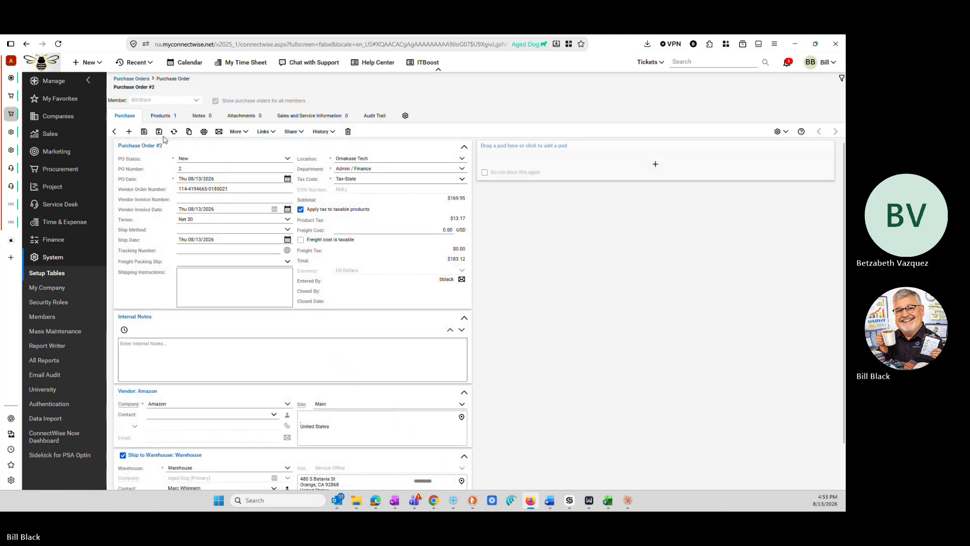
click(301, 209)
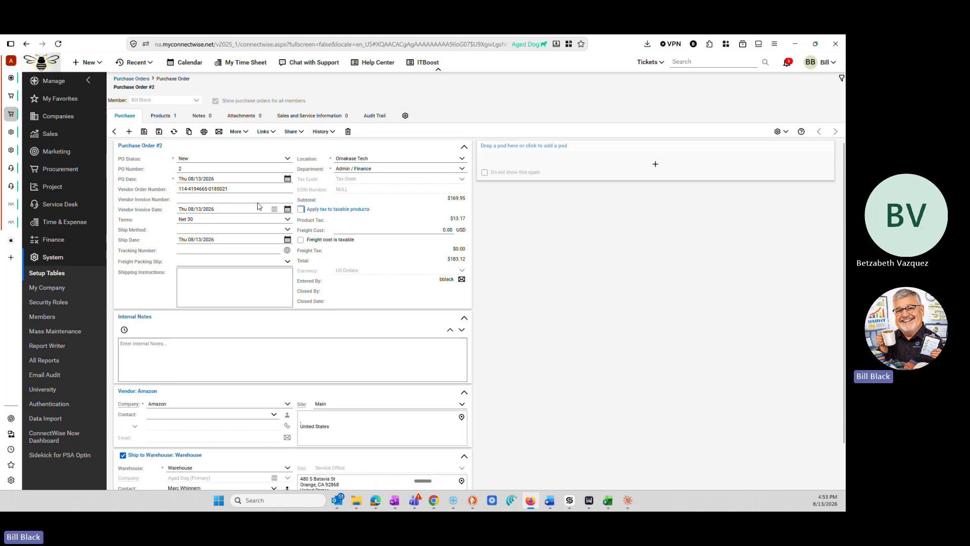
click(145, 132)
click(300, 222)
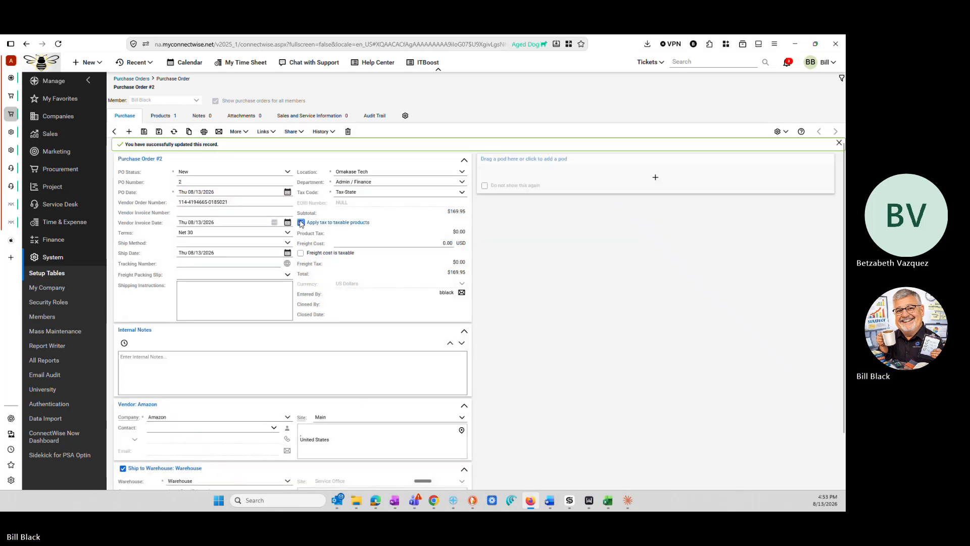
click(144, 132)
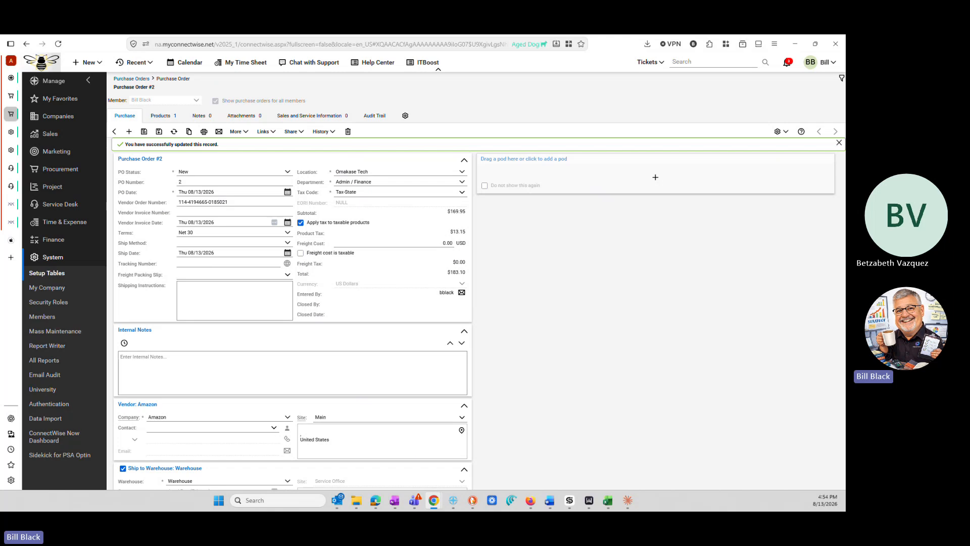
click(161, 134)
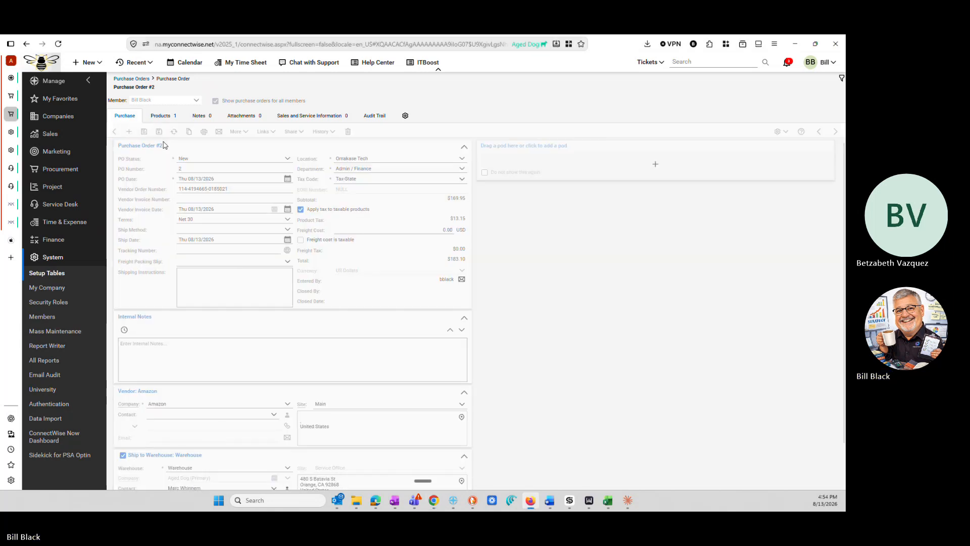
- Return to the procurement purchase orders list and open the Amazon purchase order
click(61, 170)
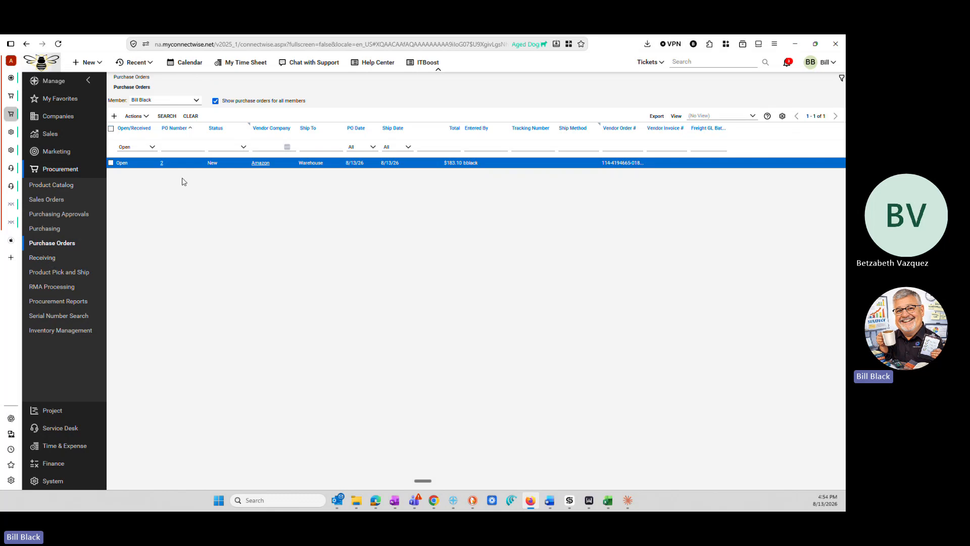
click(223, 164)
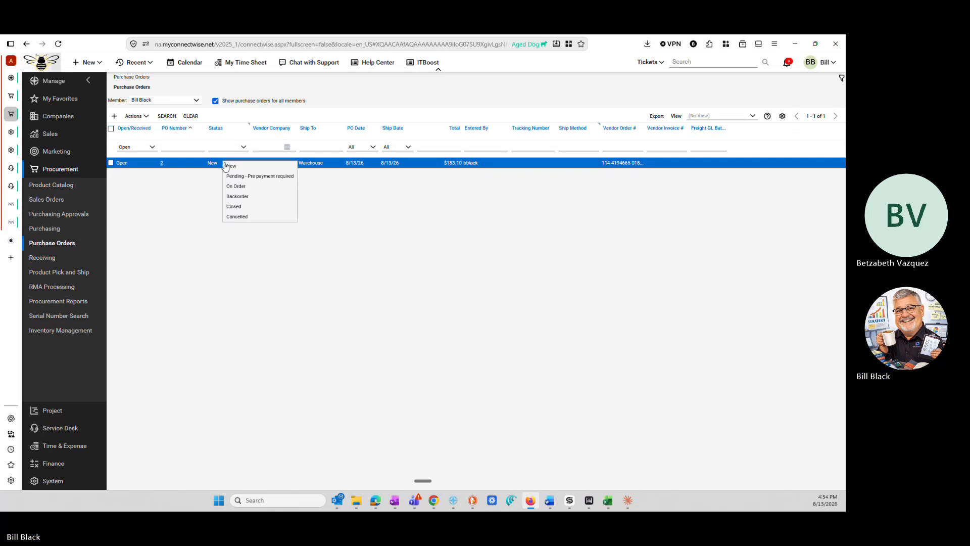
click(206, 175)
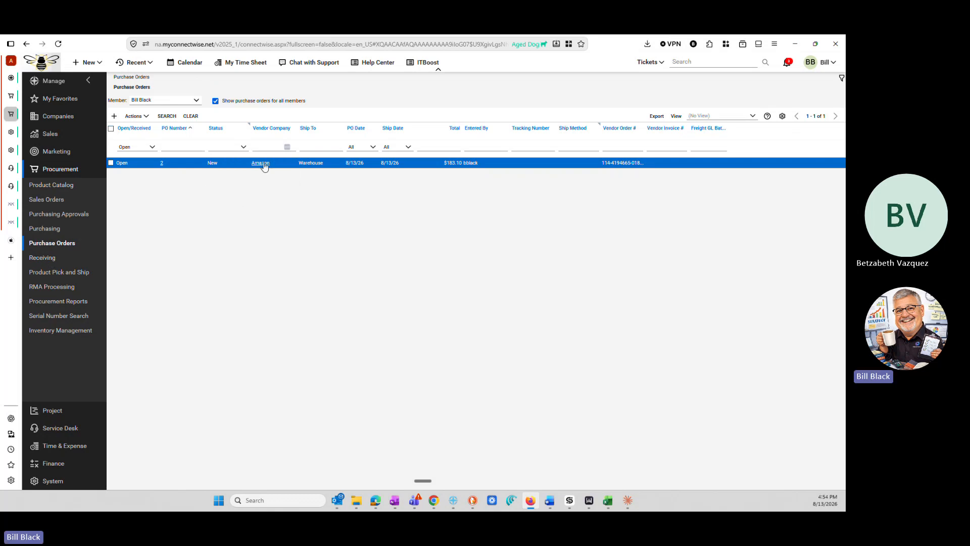
click(260, 163)
click(114, 118)
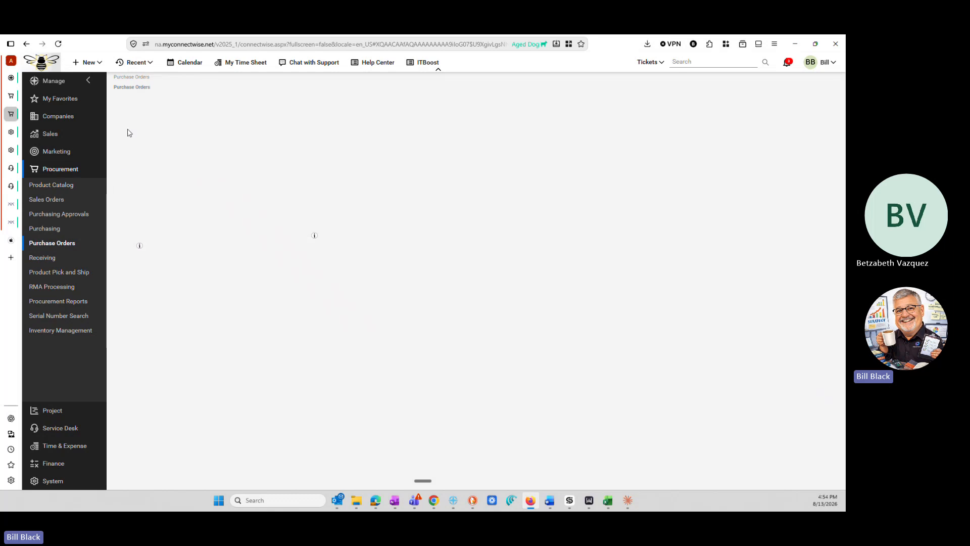
click(163, 164)
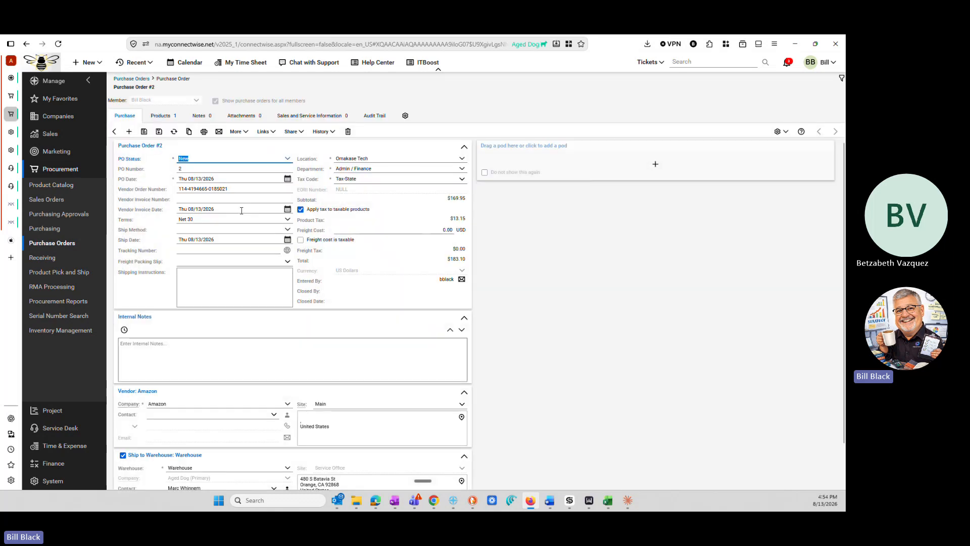
- Set the Amazon purchase order's PO status to On Order, then save and close it
drag(144, 159, 127, 159)
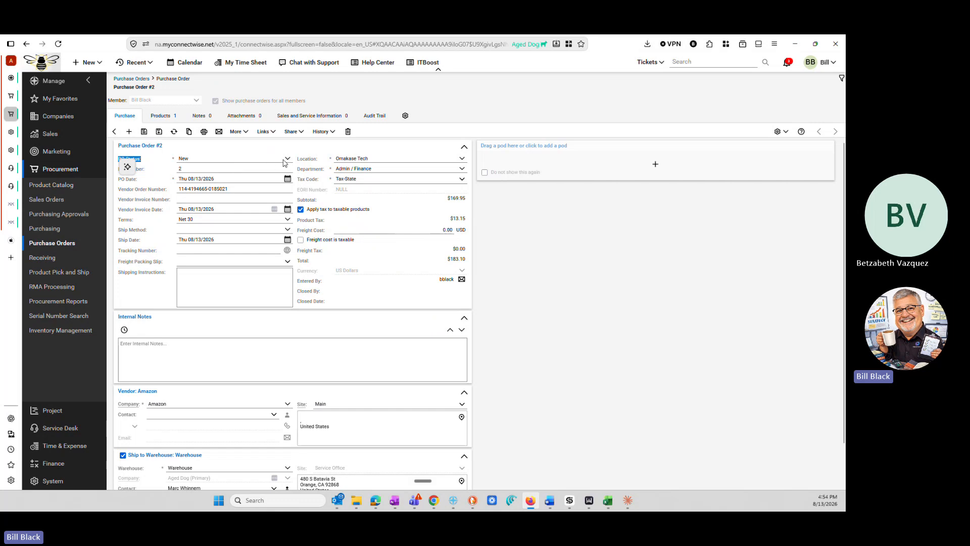
click(288, 159)
click(216, 186)
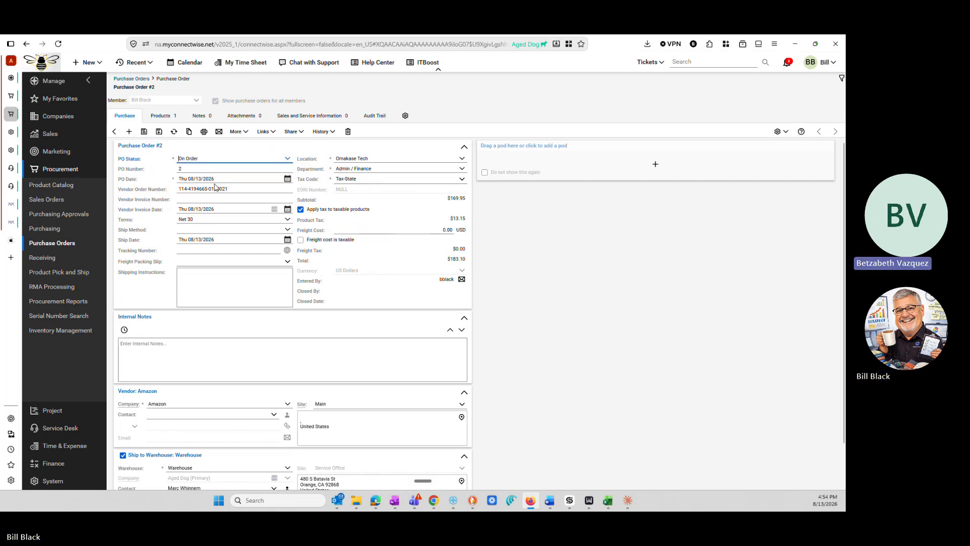
click(159, 132)
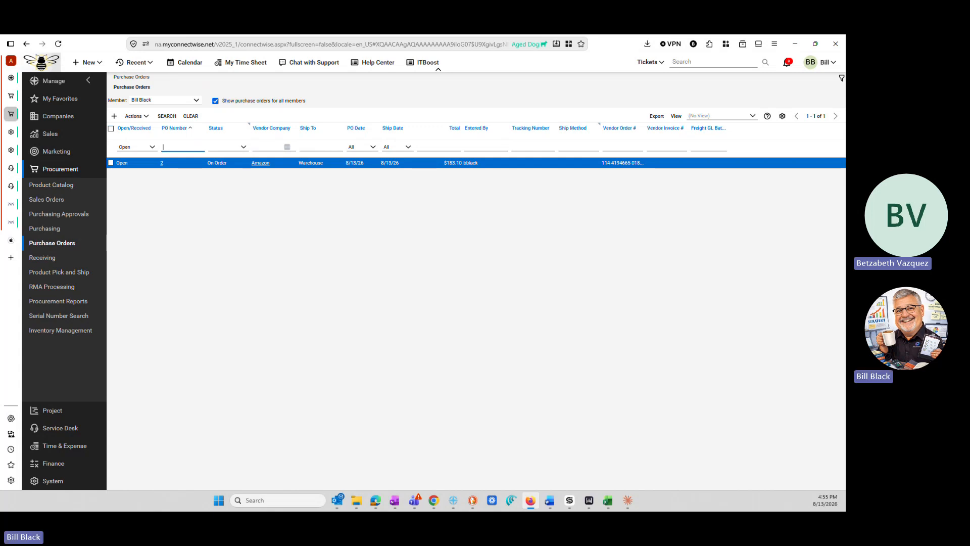
- In Receiving, select the Desktop Speakers line and view the actions available for receiving products
key(alt+Tab)
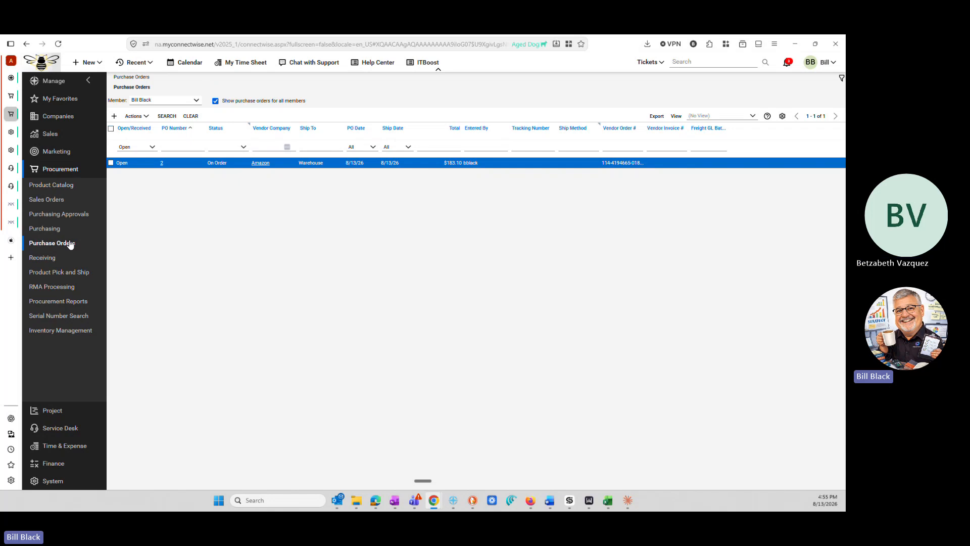
click(43, 258)
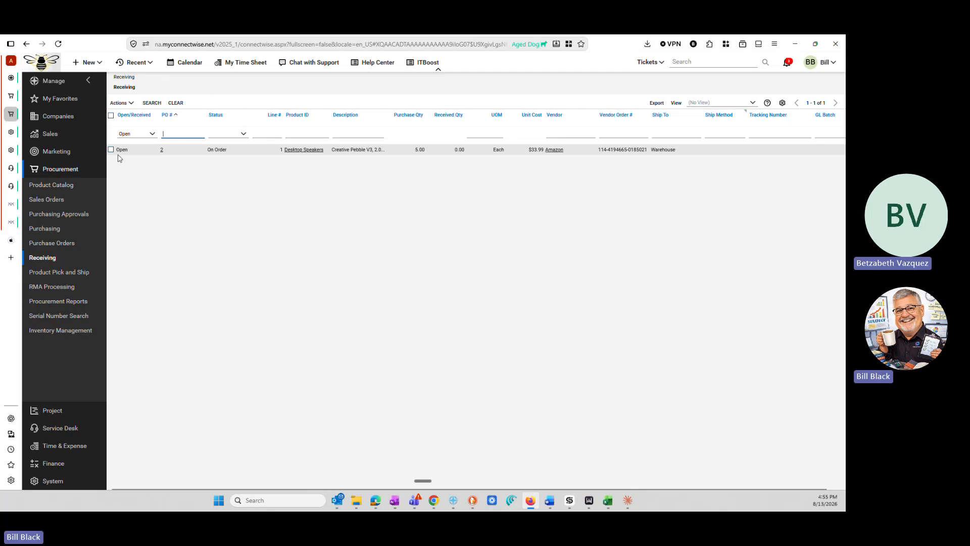
click(111, 150)
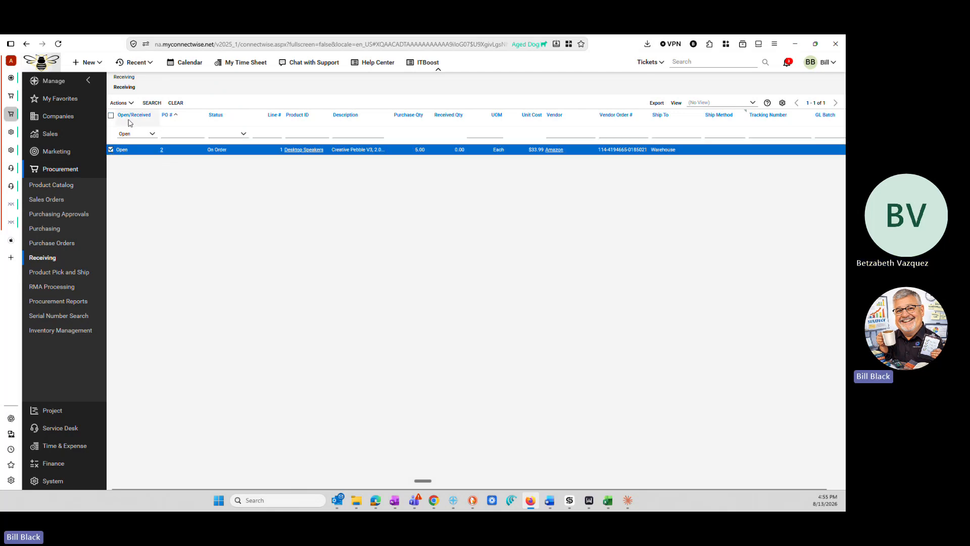
click(124, 103)
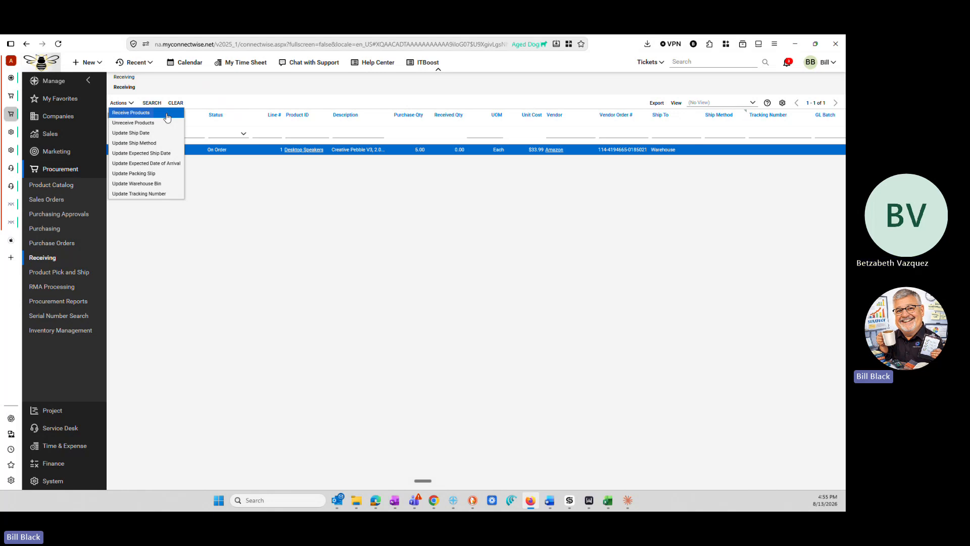
click(263, 251)
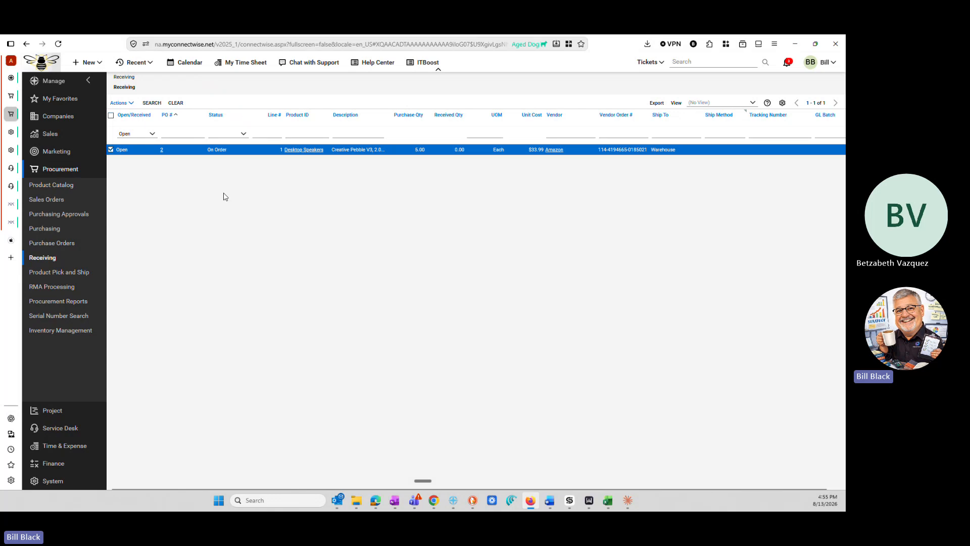
- Open the Amazon purchase order from Receiving, view the actions available for its Desktop Speakers product, and return to the Receiving list
click(163, 151)
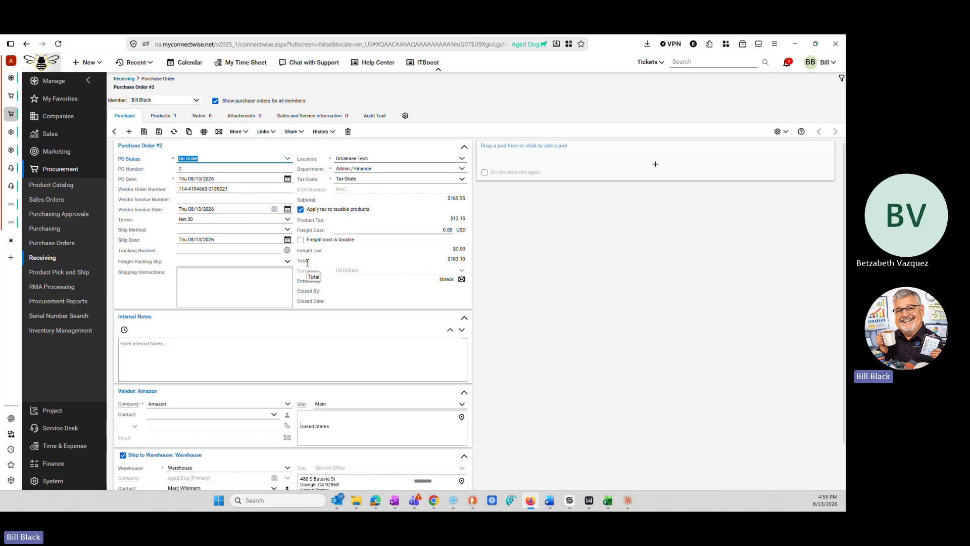
click(165, 118)
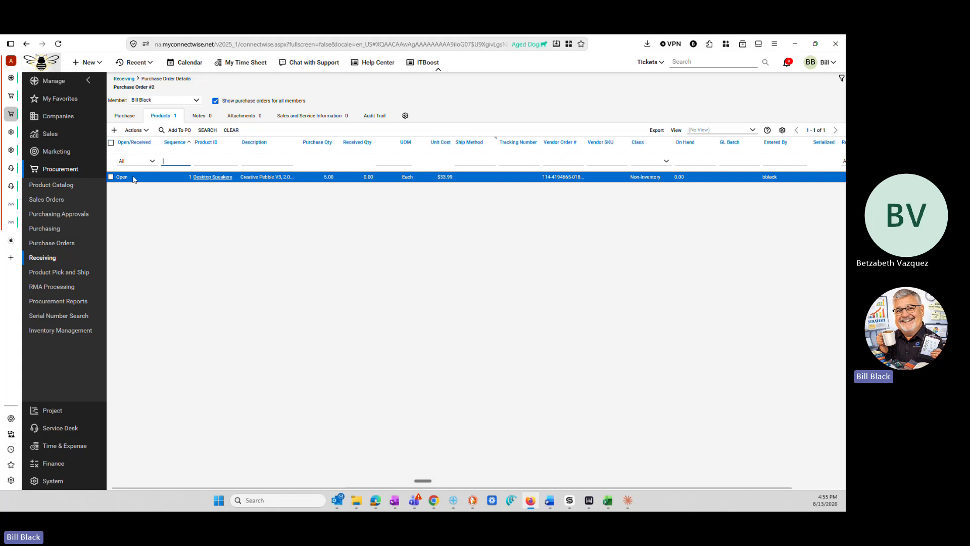
click(111, 177)
click(142, 132)
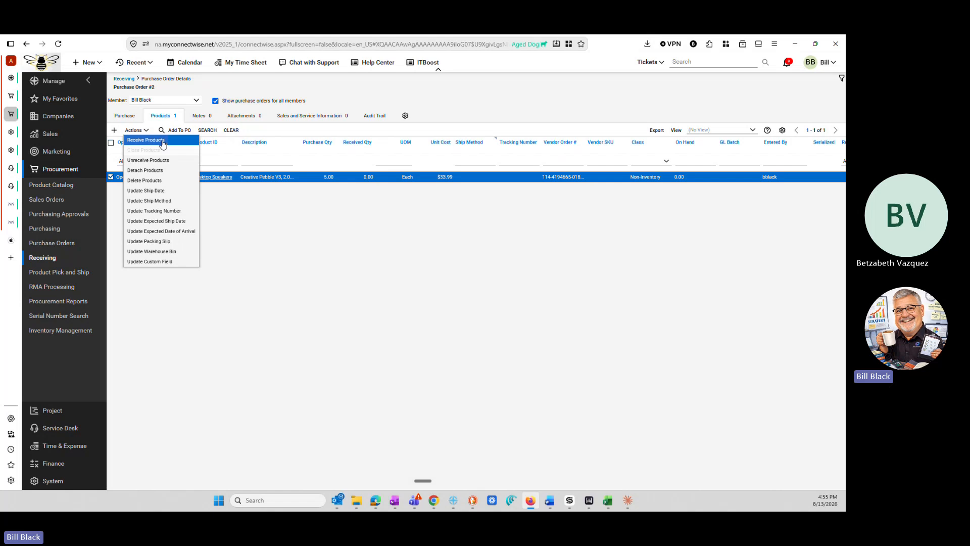
click(268, 240)
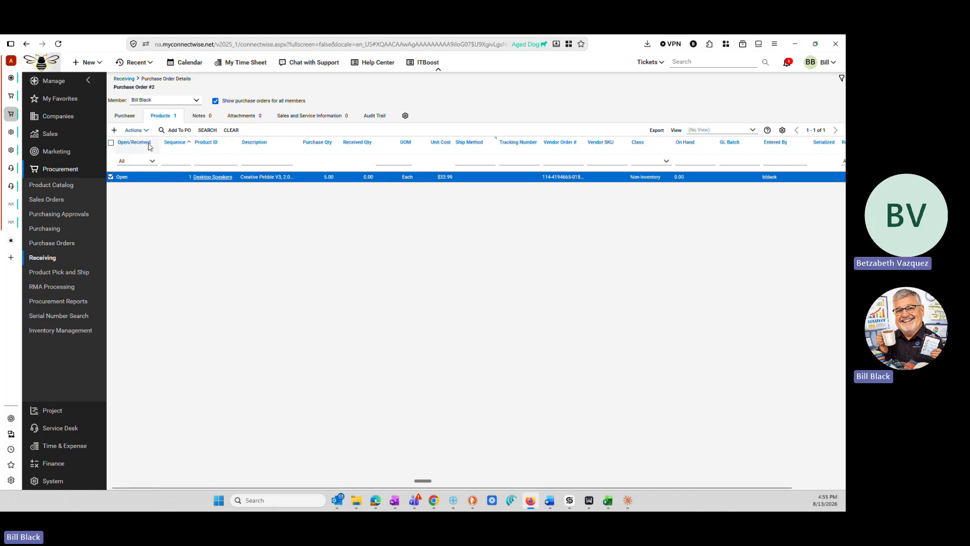
click(124, 116)
click(114, 132)
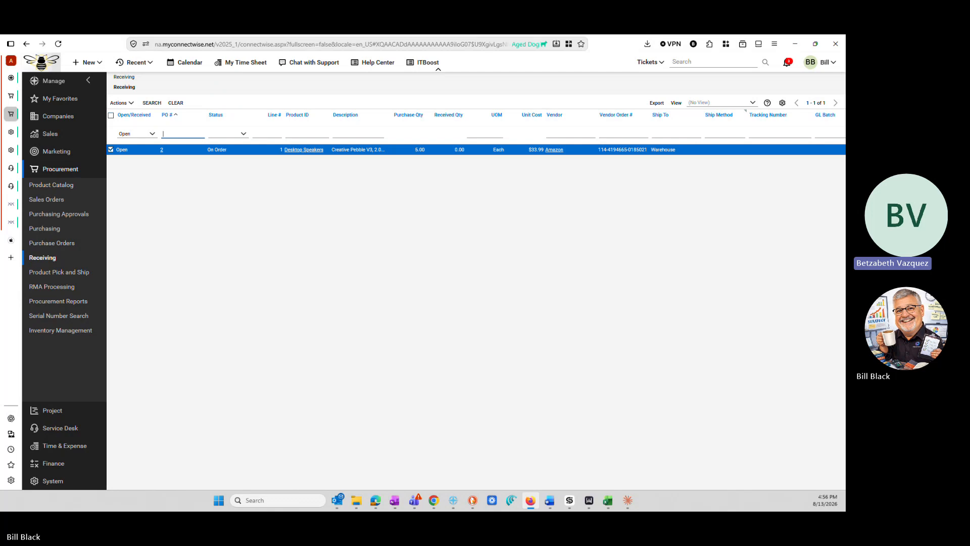
- Check the product catalog in its own browser tab, then open the Purchasing list in the procurement tab
key(alt+Tab)
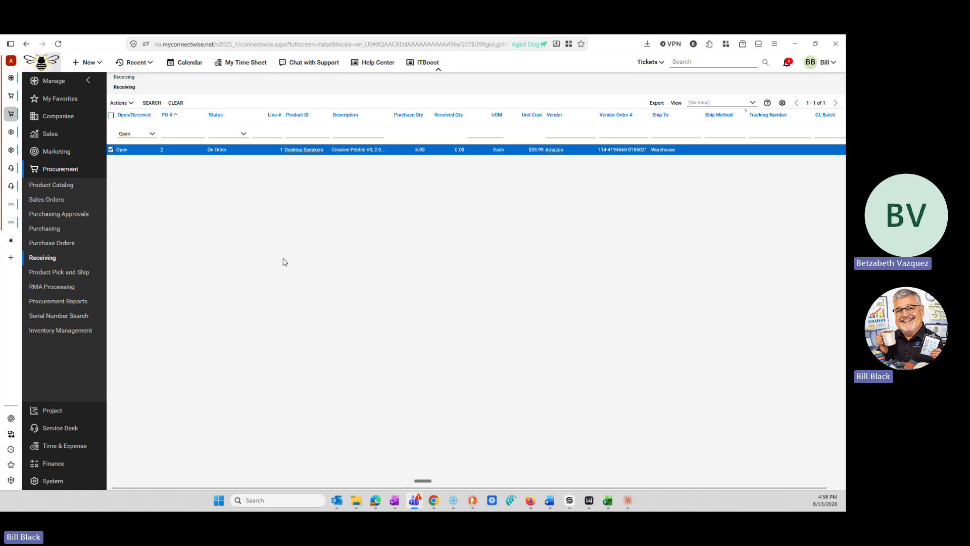
click(11, 95)
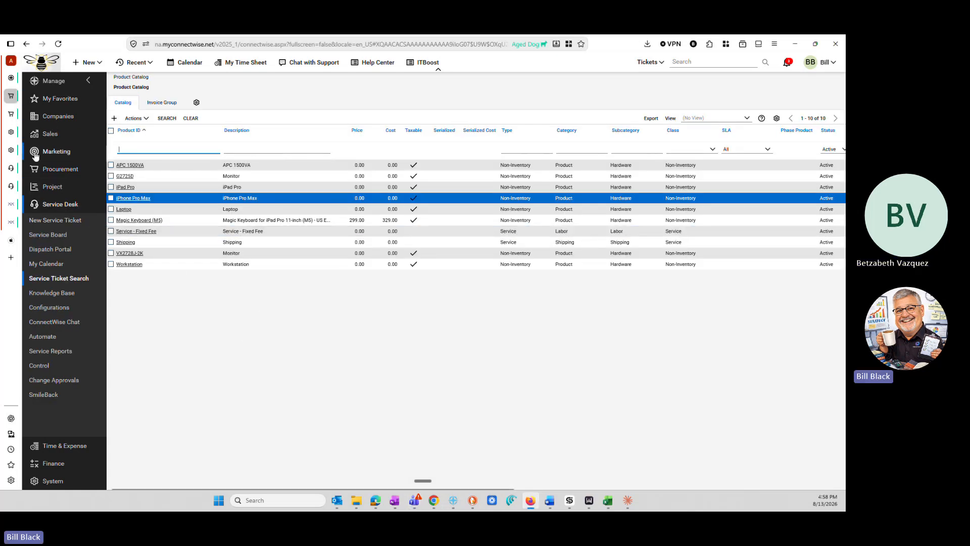
click(11, 115)
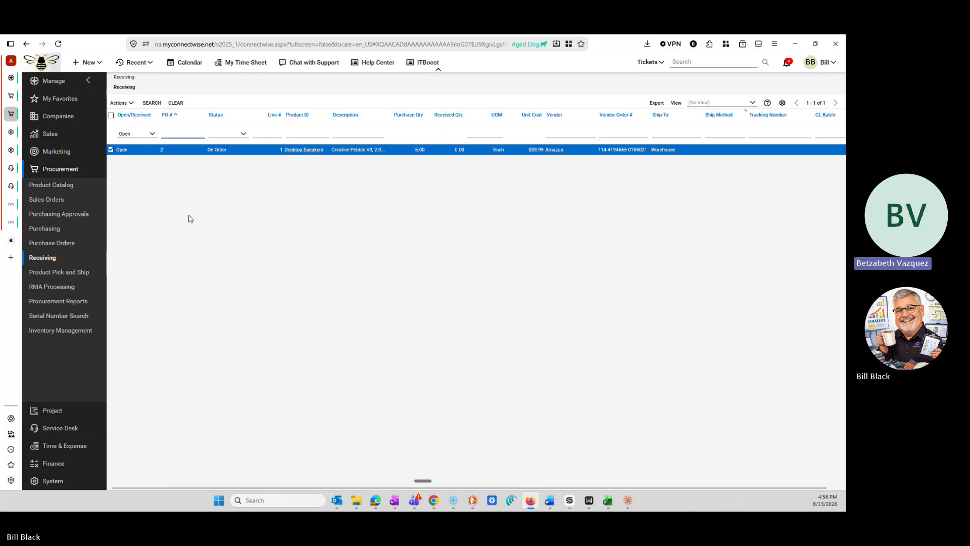
click(55, 230)
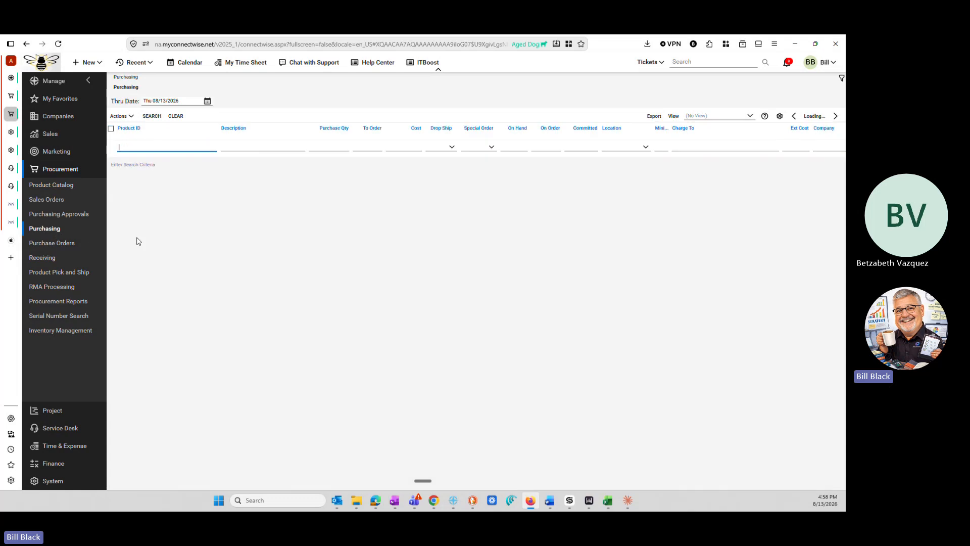